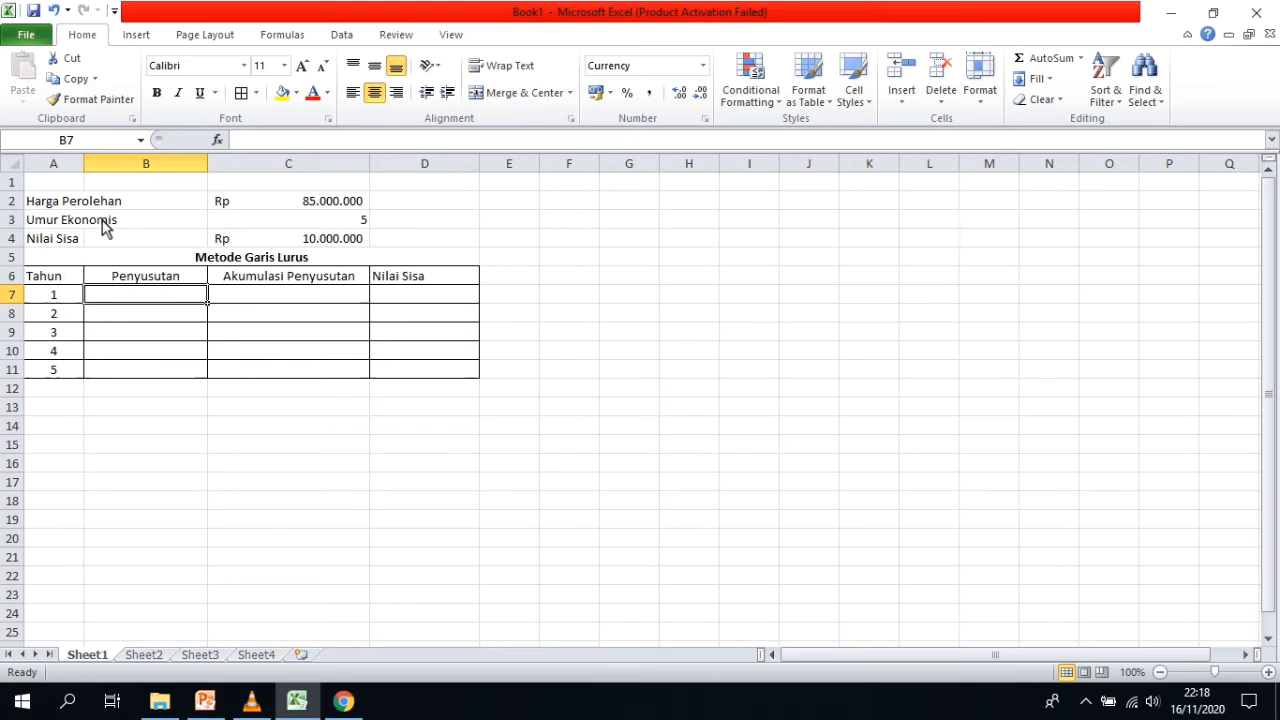
Insert the SLN function from the Financial category into the year 1 Penyusutan cell, B7.
{"action": "left_click", "coordinate": [219, 141]}
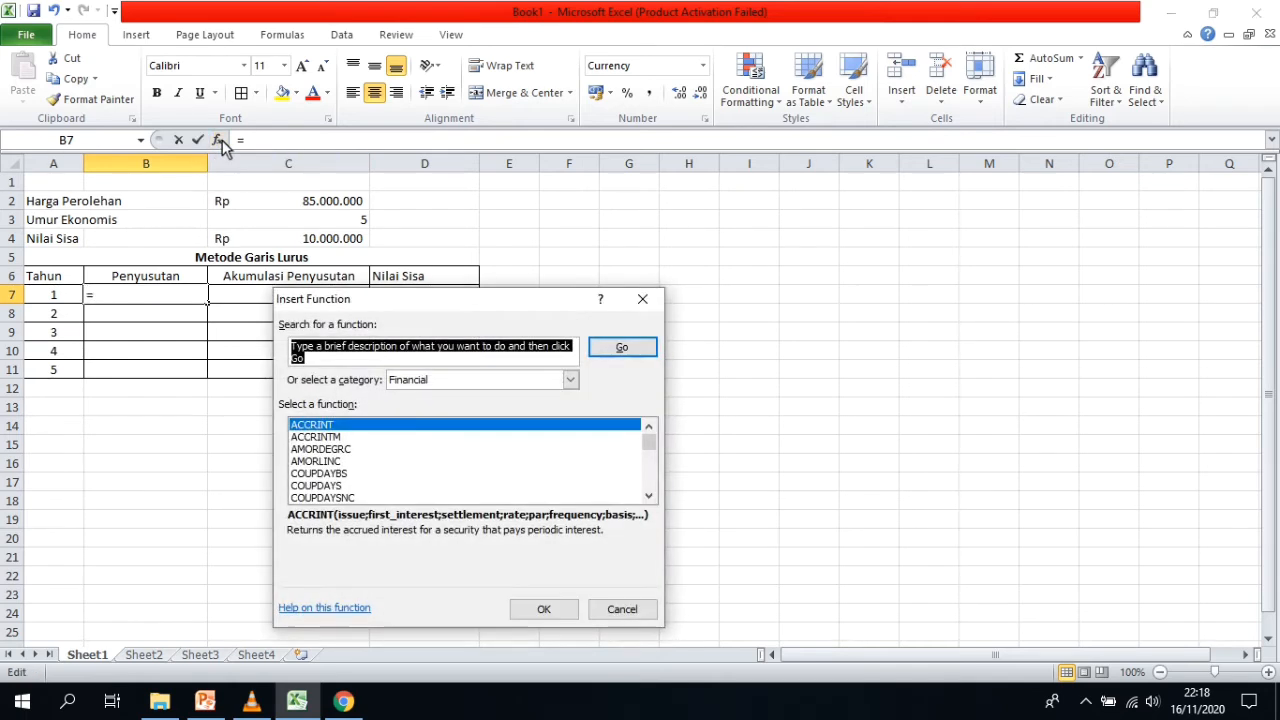
{"action": "left_click", "coordinate": [541, 383]}
{"action": "left_click", "coordinate": [509, 425]}
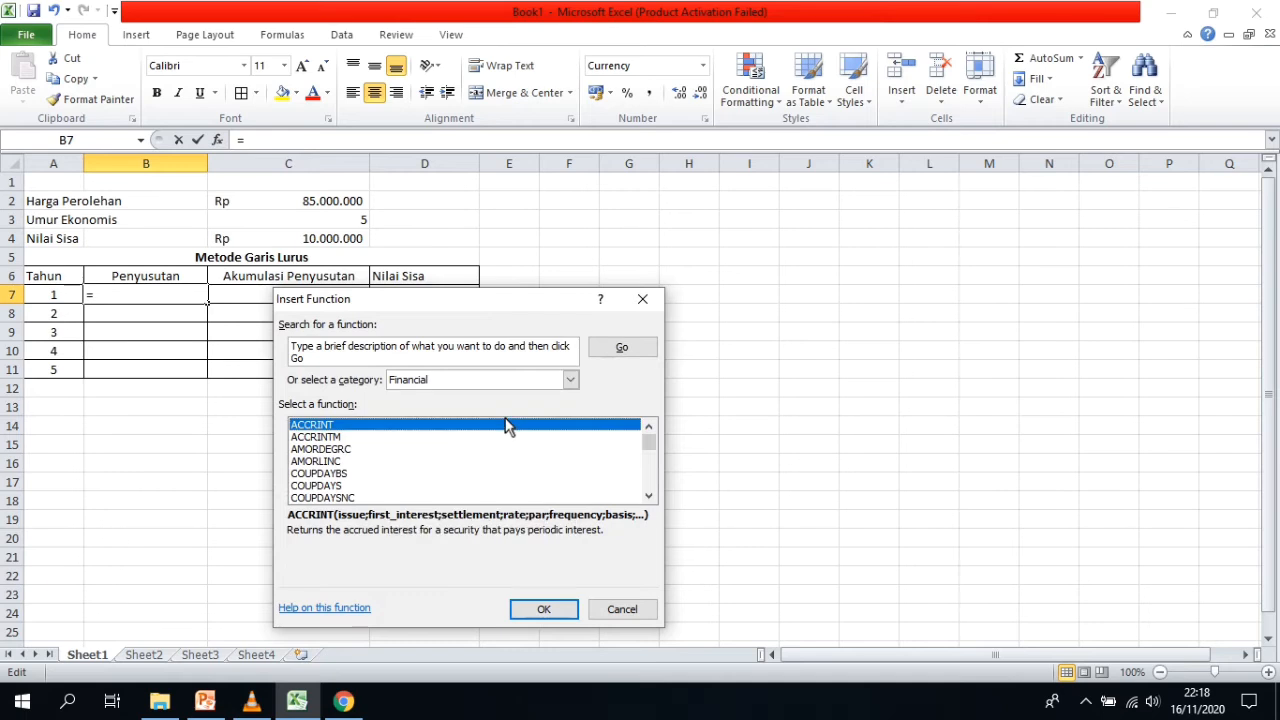
{"action": "left_click", "coordinate": [647, 484]}
{"action": "left_click", "coordinate": [647, 486]}
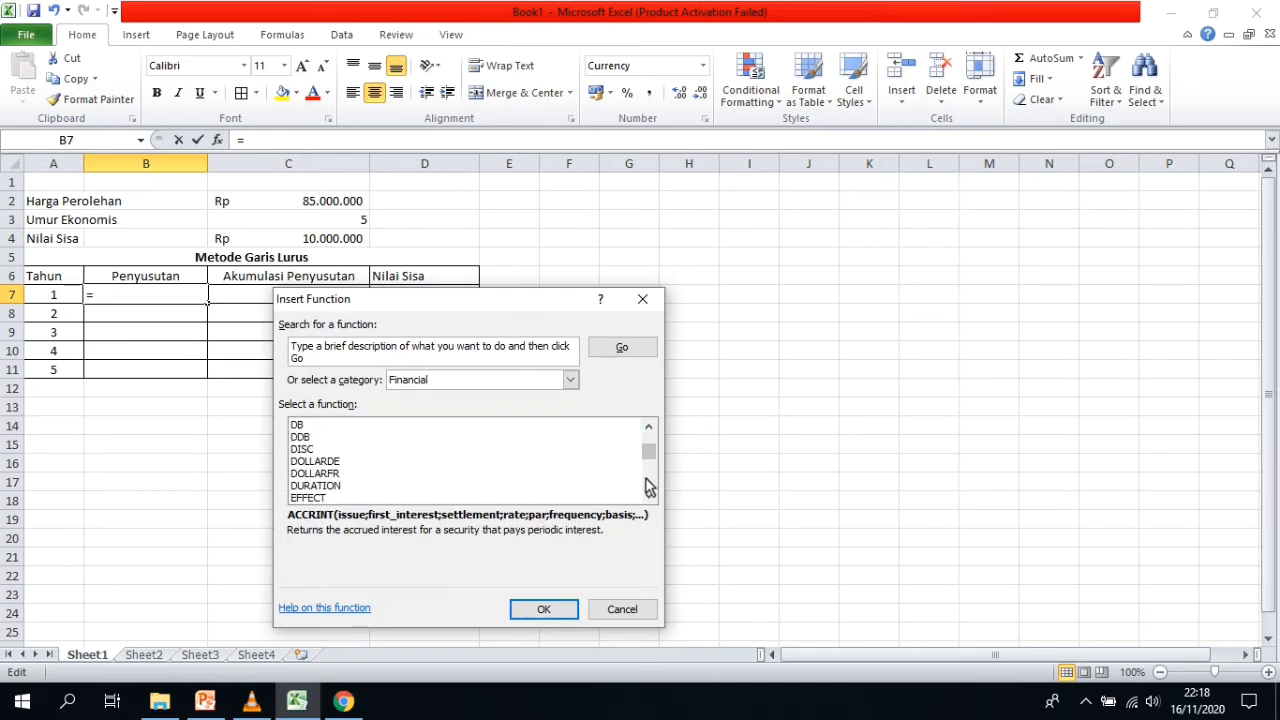
{"action": "left_click", "coordinate": [647, 486]}
{"action": "left_click", "coordinate": [649, 489]}
{"action": "left_click", "coordinate": [649, 489]}
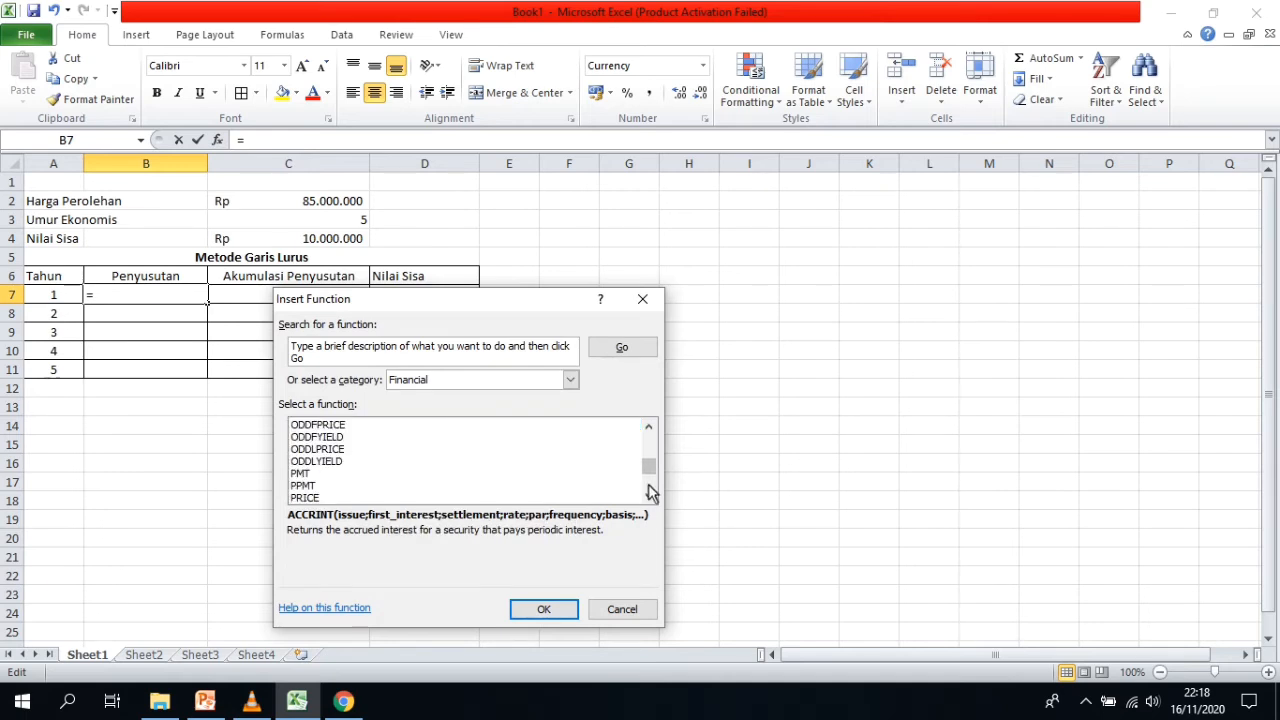
{"action": "left_click", "coordinate": [649, 489]}
{"action": "left_click", "coordinate": [478, 498]}
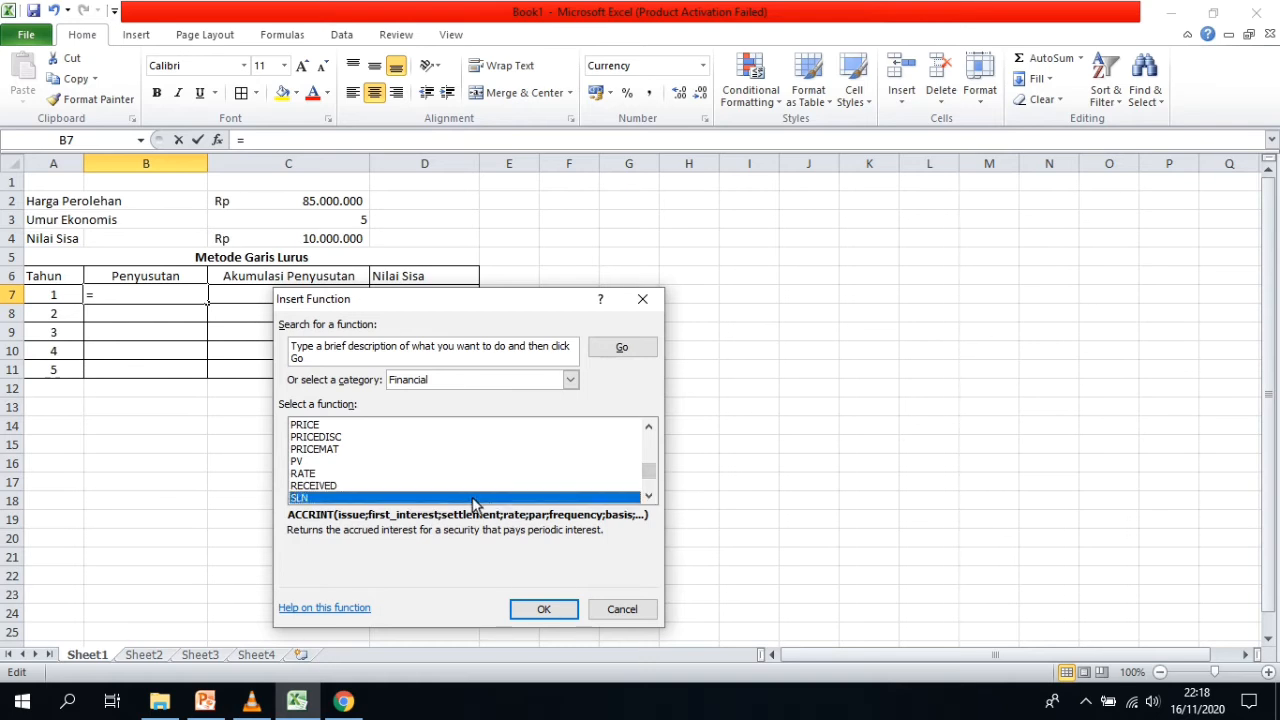
{"action": "left_click", "coordinate": [546, 611]}
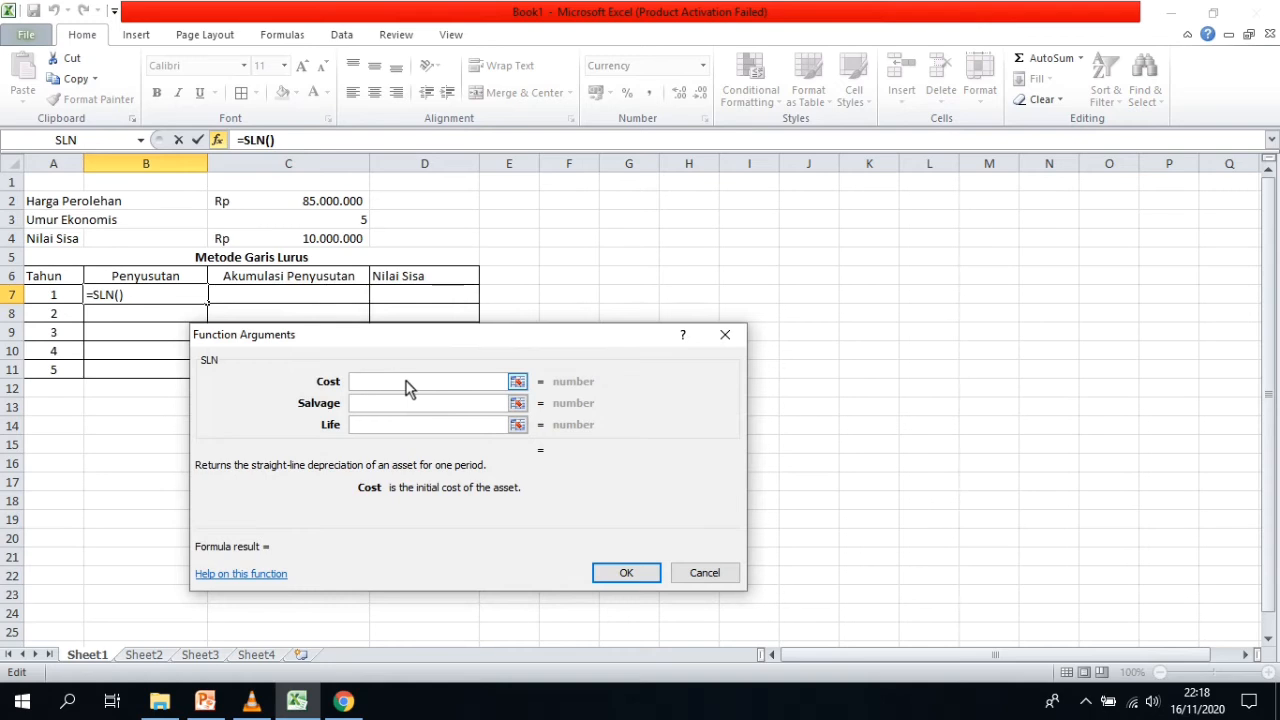
Set the SLN arguments to Cost $C$2, Salvage $C$4 and Life $C$3, and fill the formula down to B11.
{"action": "left_click", "coordinate": [314, 201]}
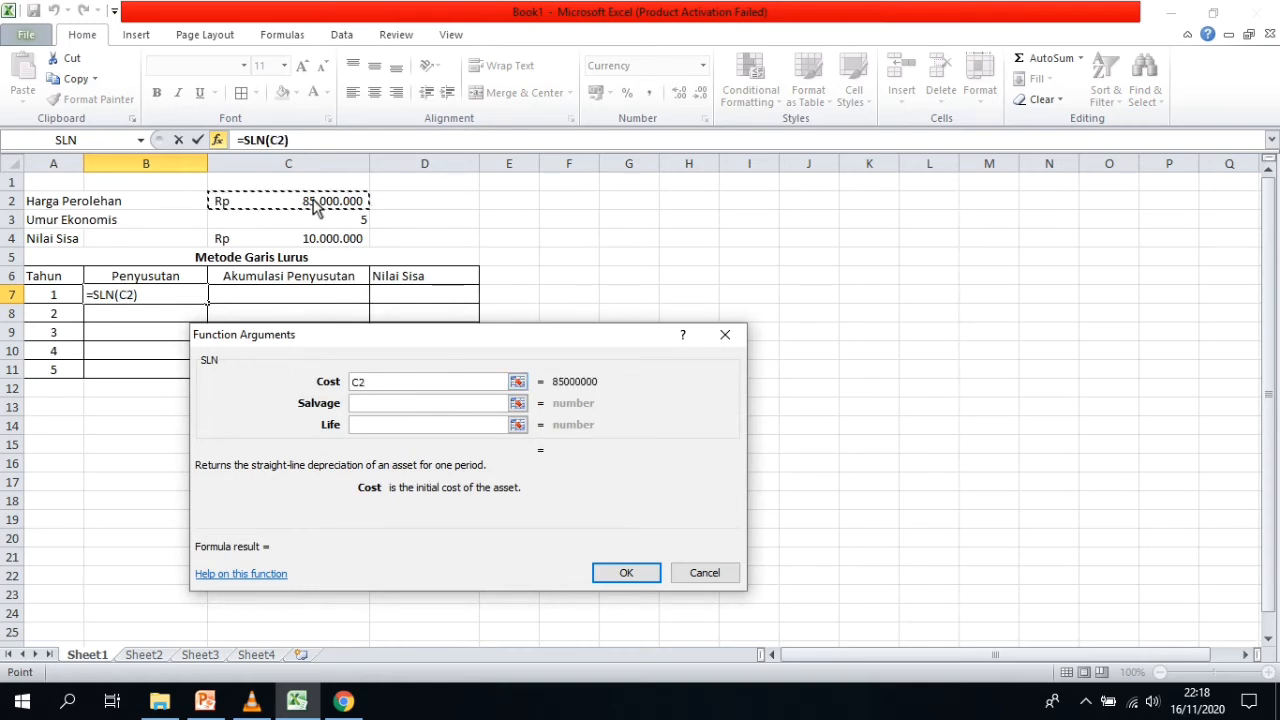
{"action": "key", "text": "F4"}
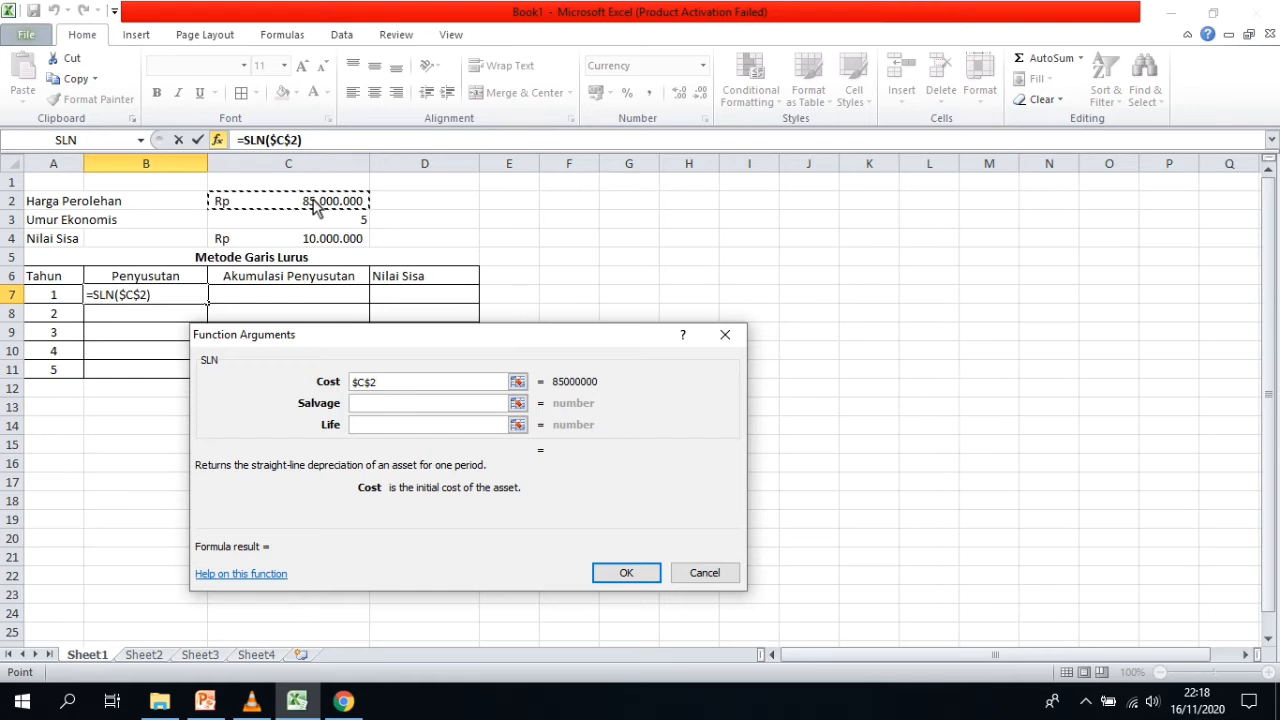
{"action": "left_click", "coordinate": [394, 406]}
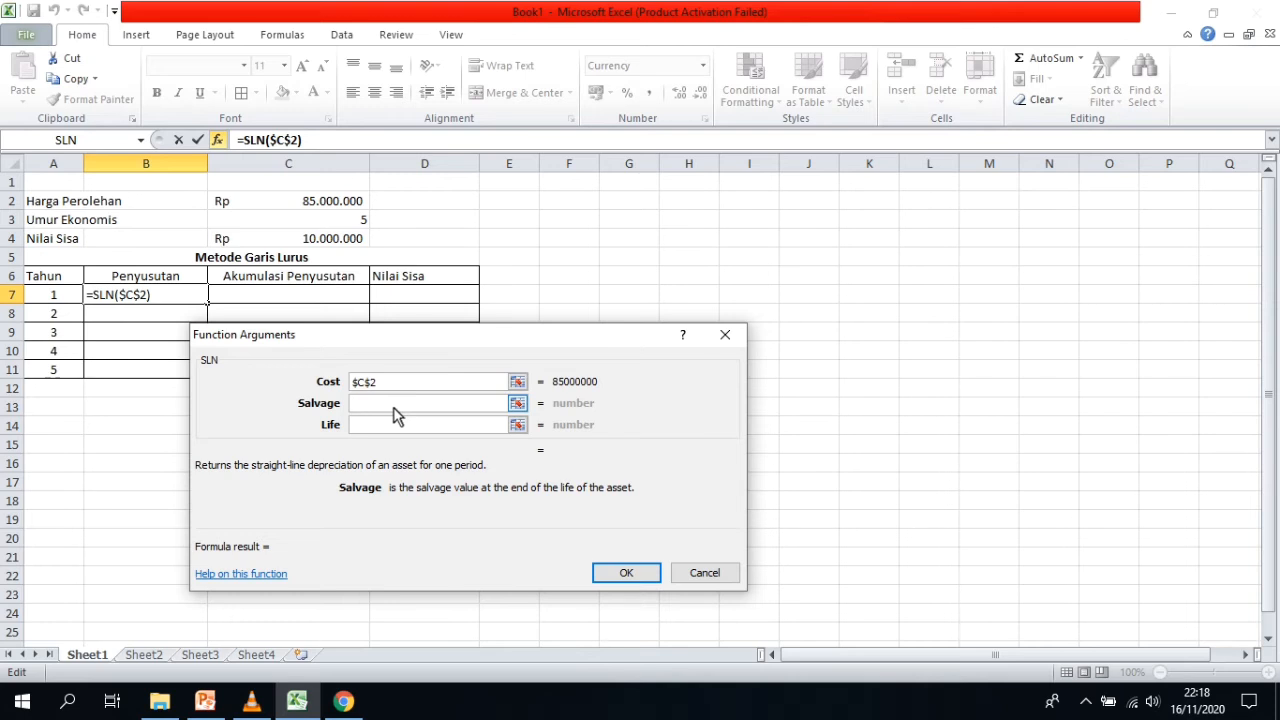
{"action": "left_click", "coordinate": [311, 247]}
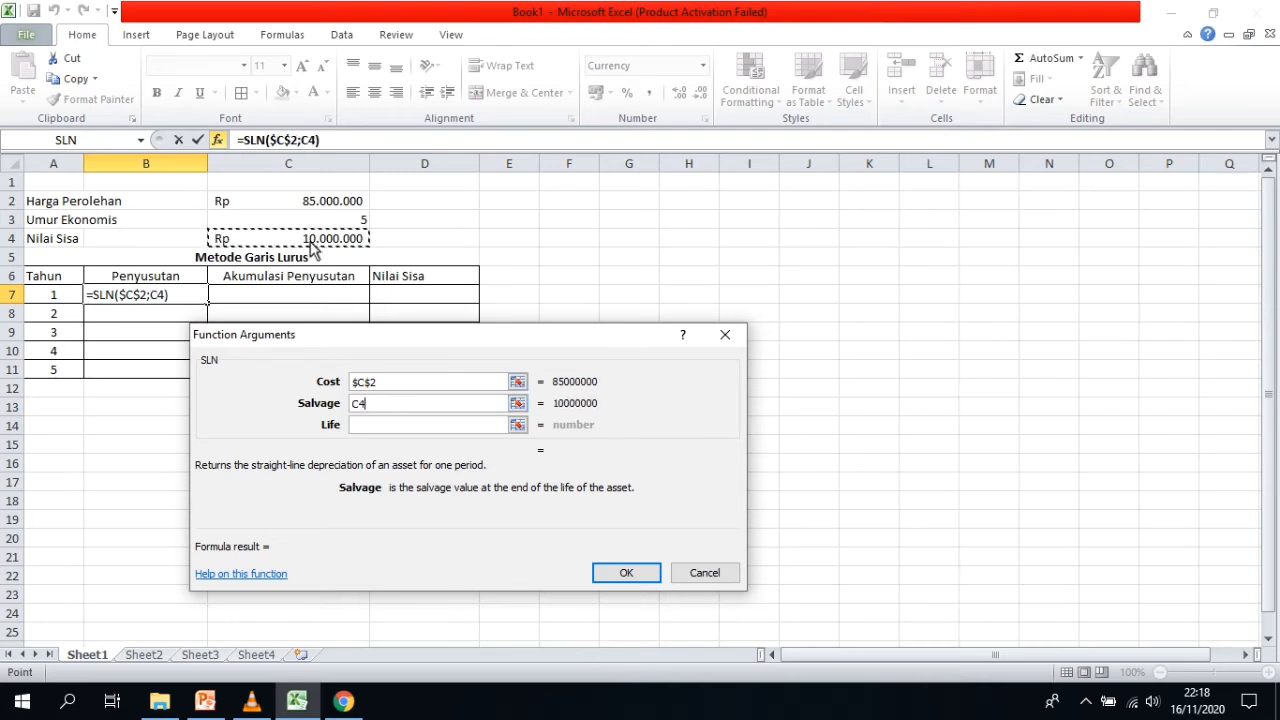
{"action": "key", "text": "F4"}
{"action": "left_click", "coordinate": [384, 428]}
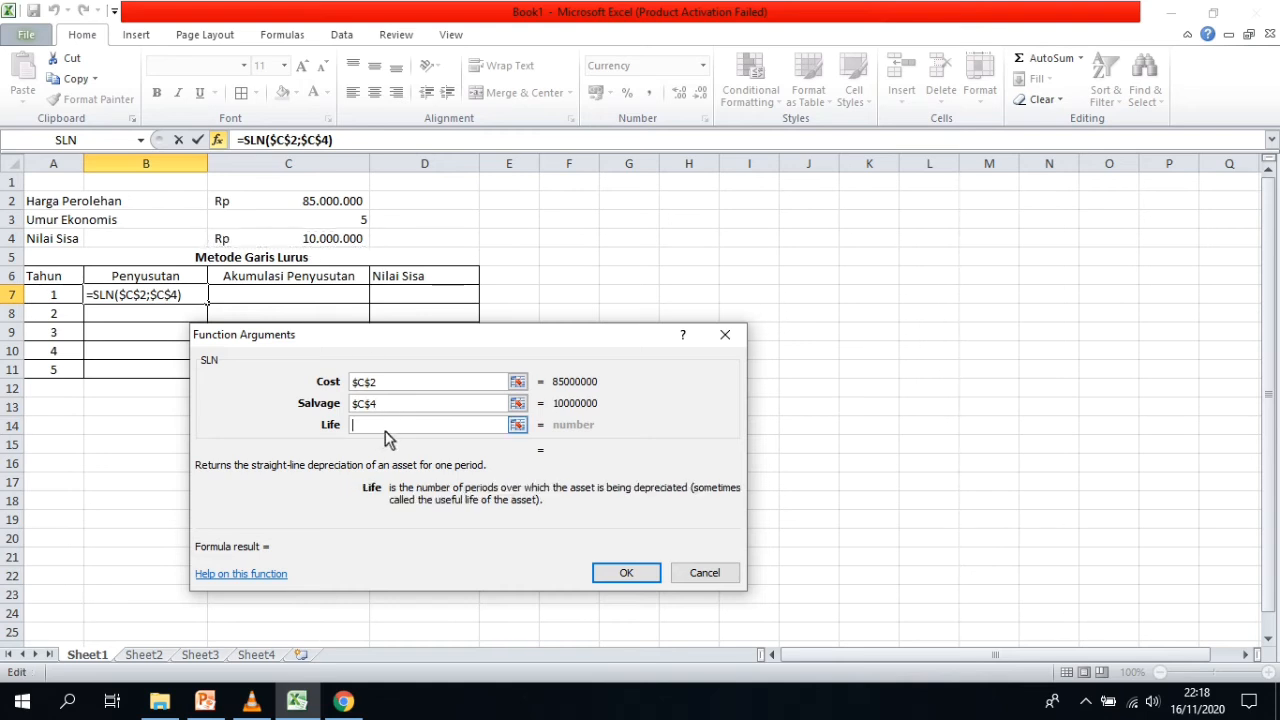
{"action": "left_click", "coordinate": [354, 222]}
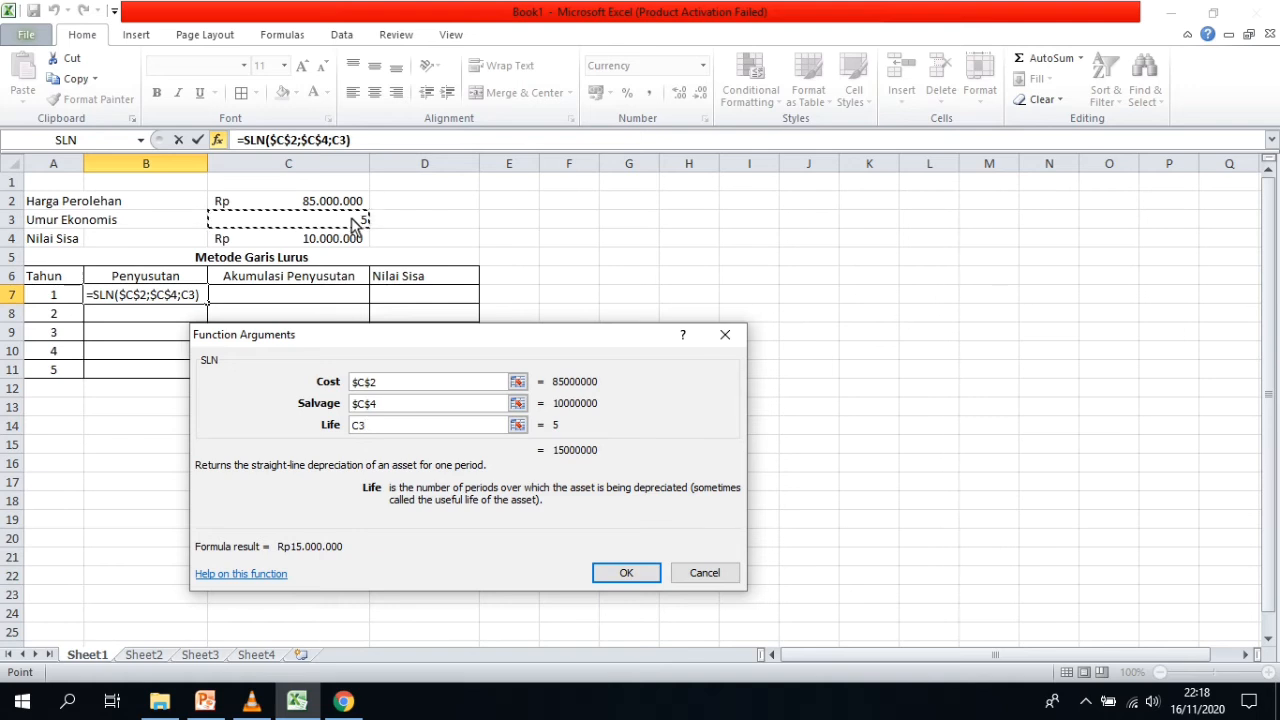
{"action": "key", "text": "F4"}
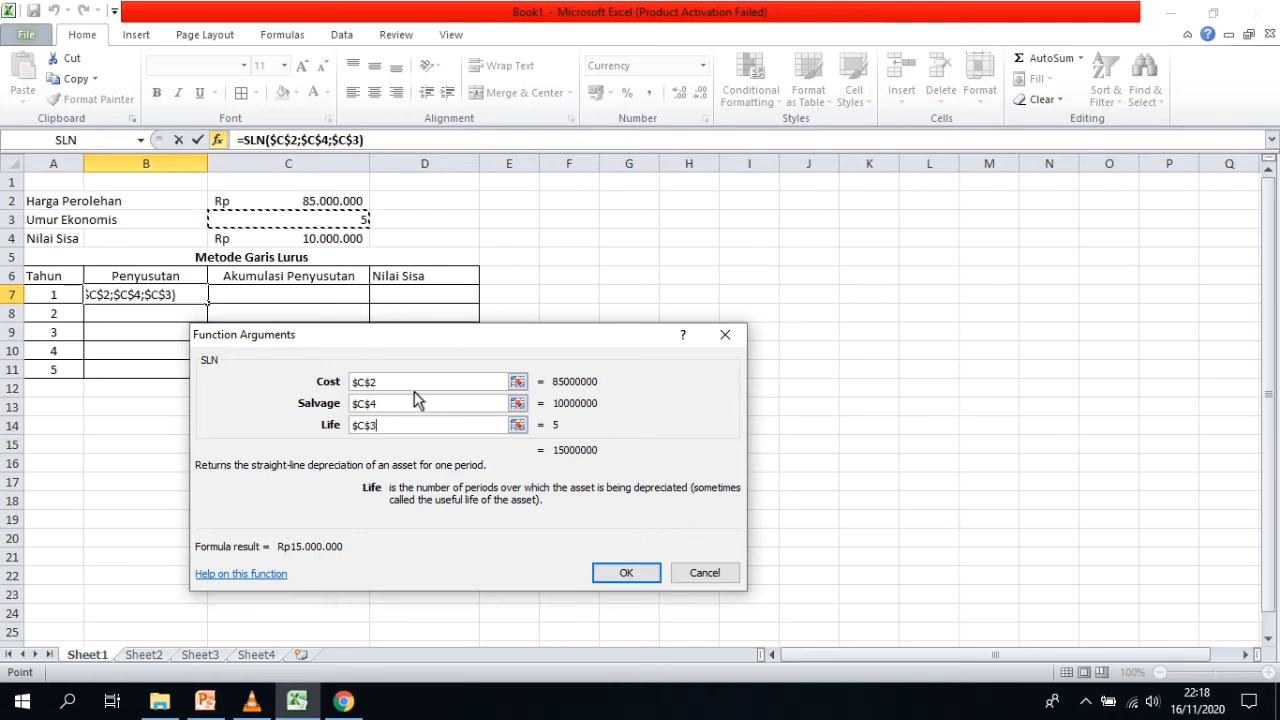
{"action": "left_click", "coordinate": [645, 576]}
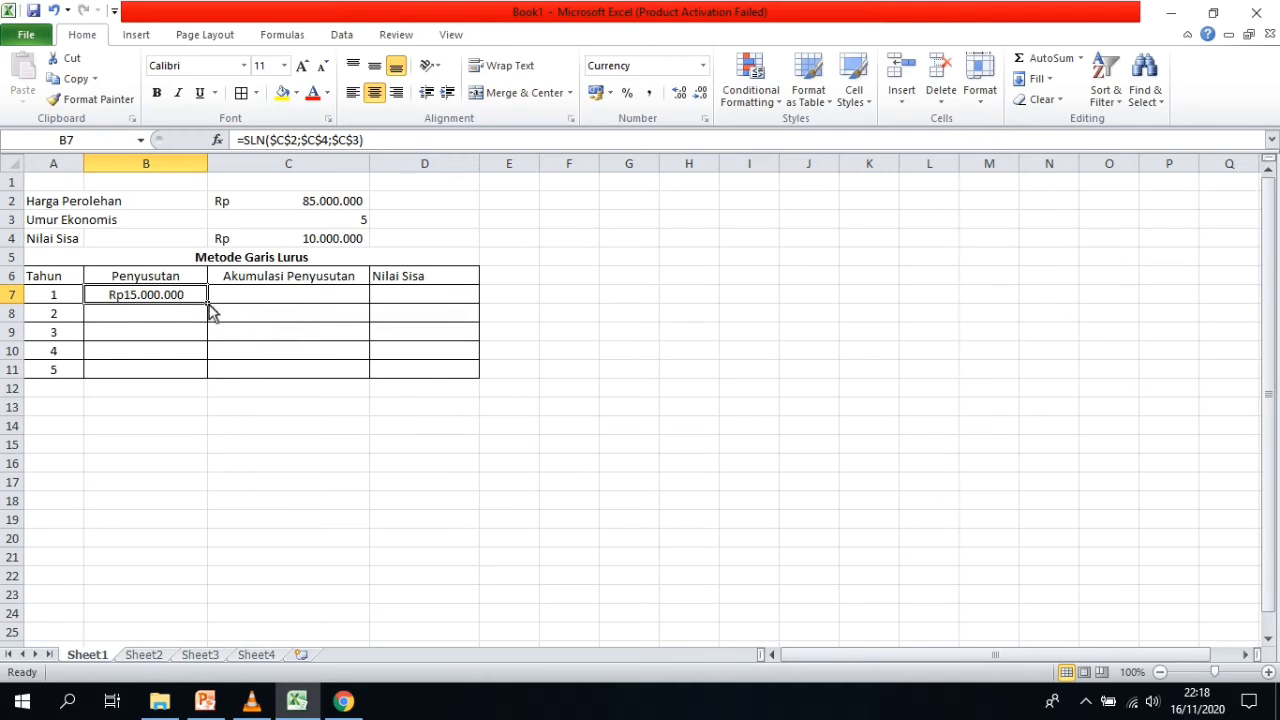
{"action": "left_click_drag", "start_coordinate": [206, 304], "coordinate": [203, 383]}
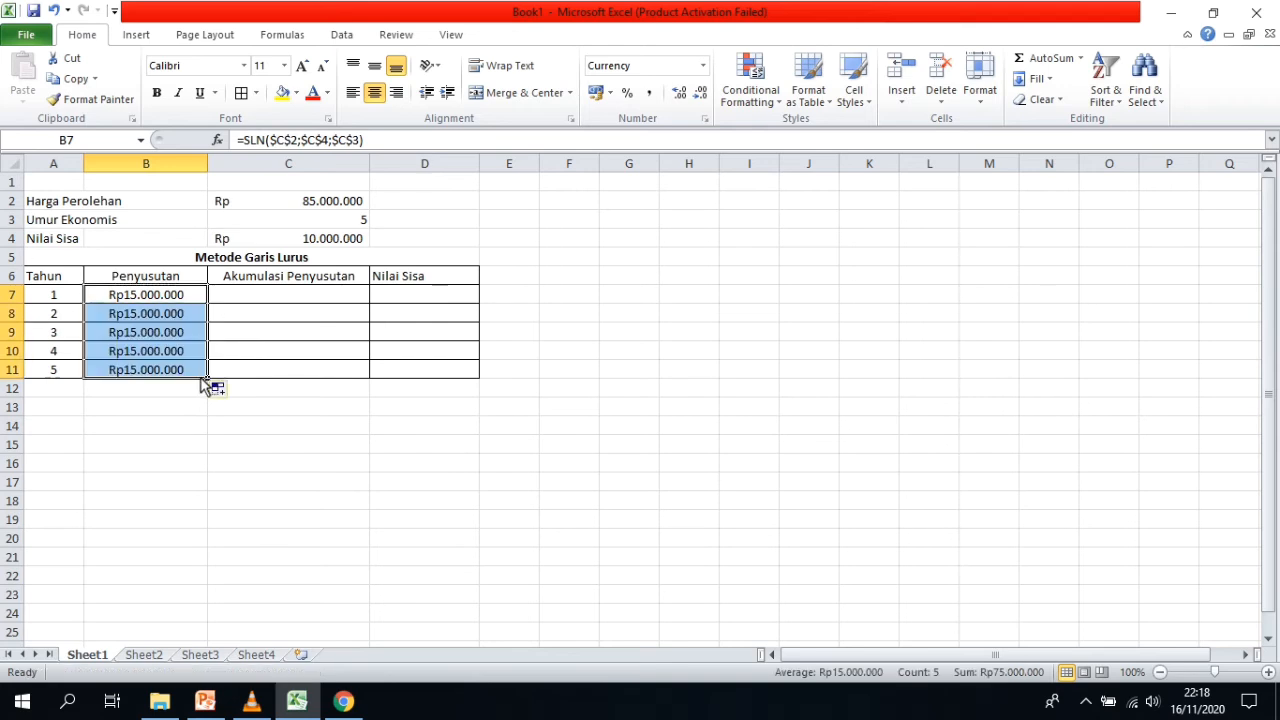
Enter the formula =B7 in C7 for the year 1 Akumulasi Penyusutan.
{"action": "left_click", "coordinate": [337, 292]}
{"action": "type", "text": "="}
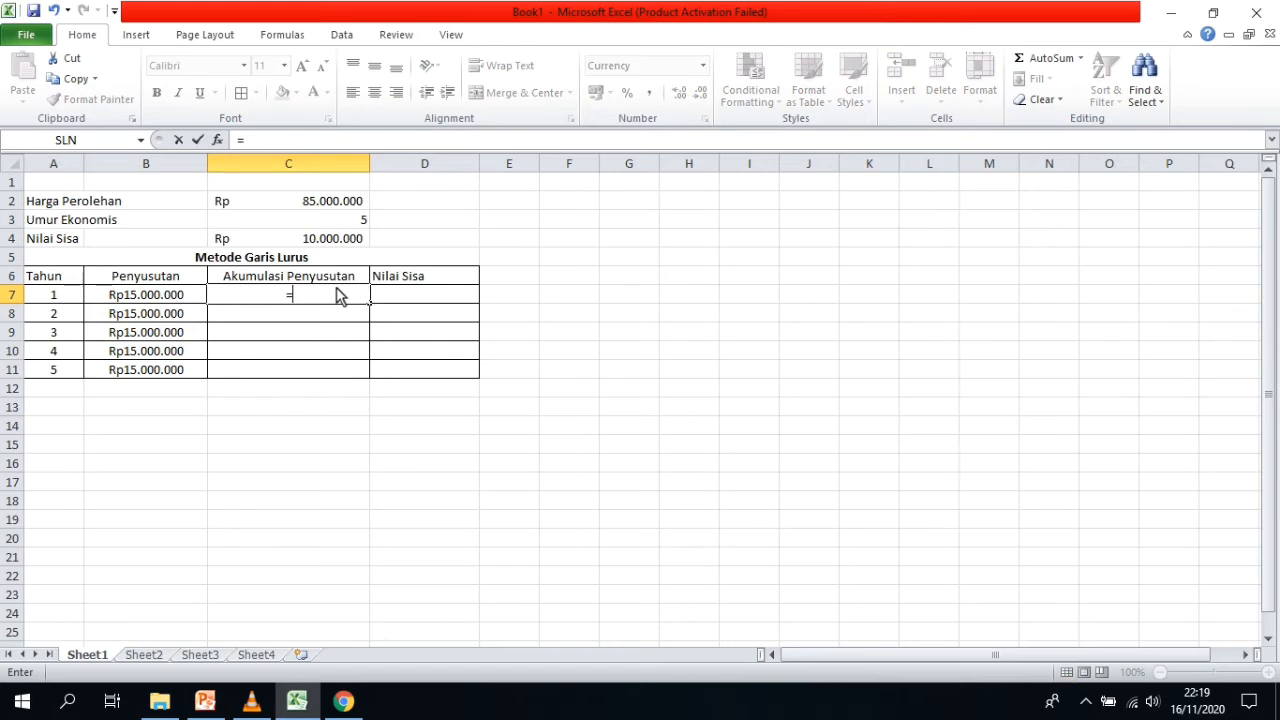
{"action": "left_click", "coordinate": [176, 296]}
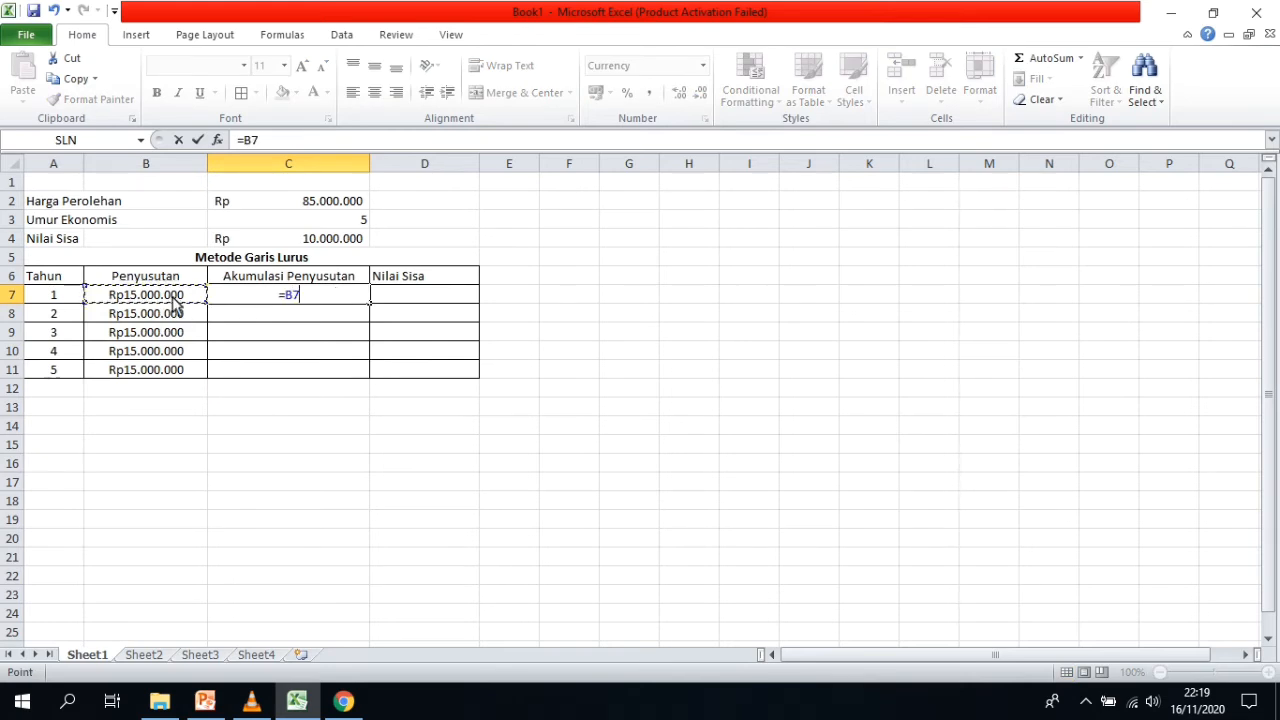
{"action": "key", "text": "Return"}
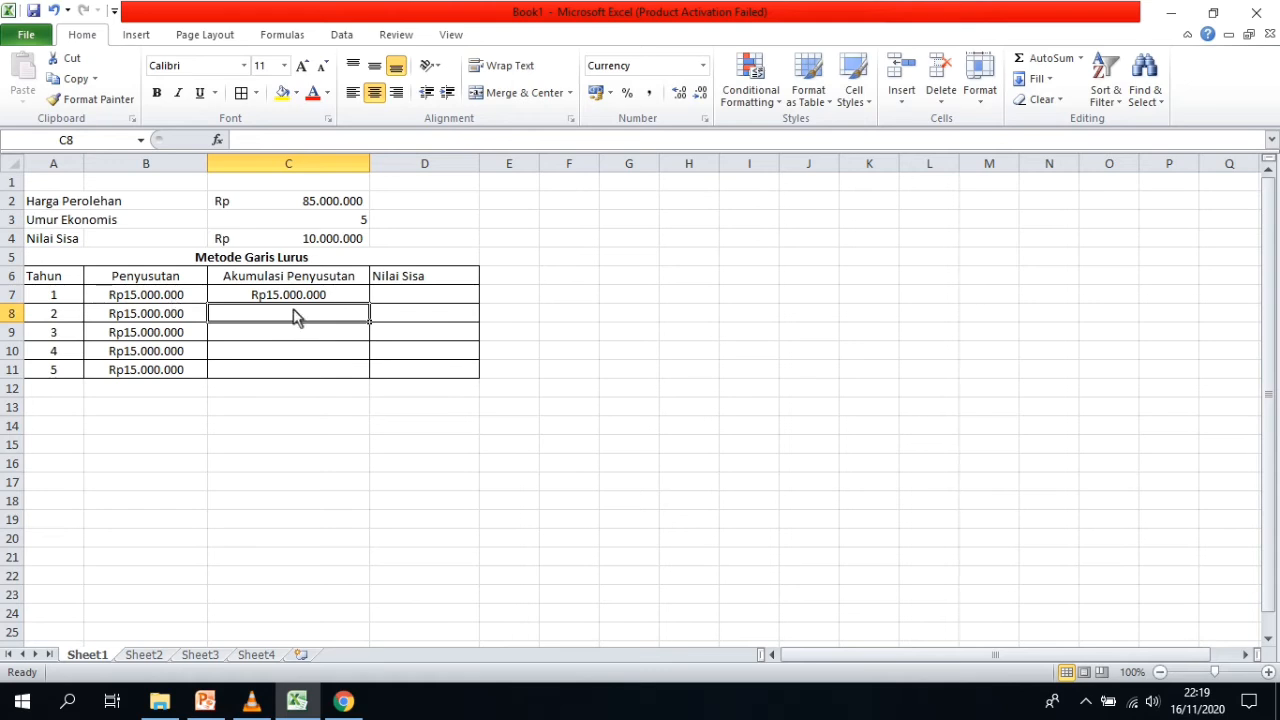
Enter =C7+B8 in C8 for the year 2 Akumulasi Penyusutan and fill it down to C11.
{"action": "type", "text": "="}
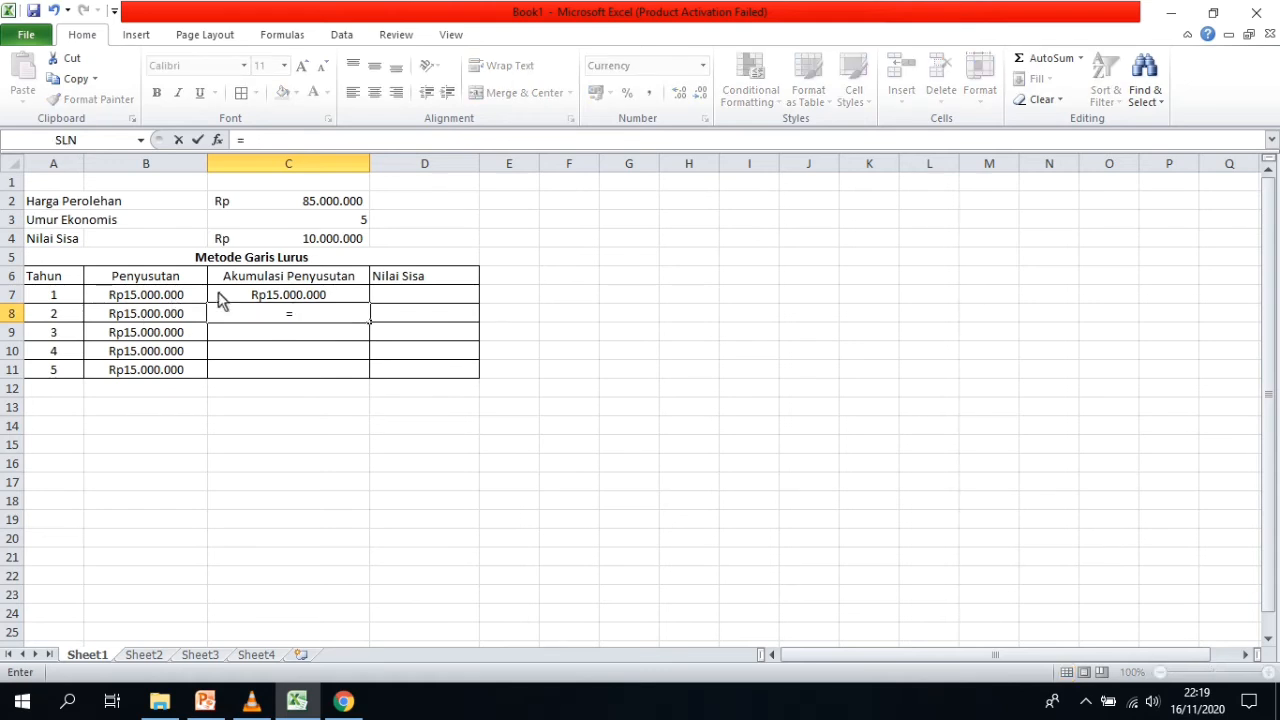
{"action": "left_click", "coordinate": [282, 298]}
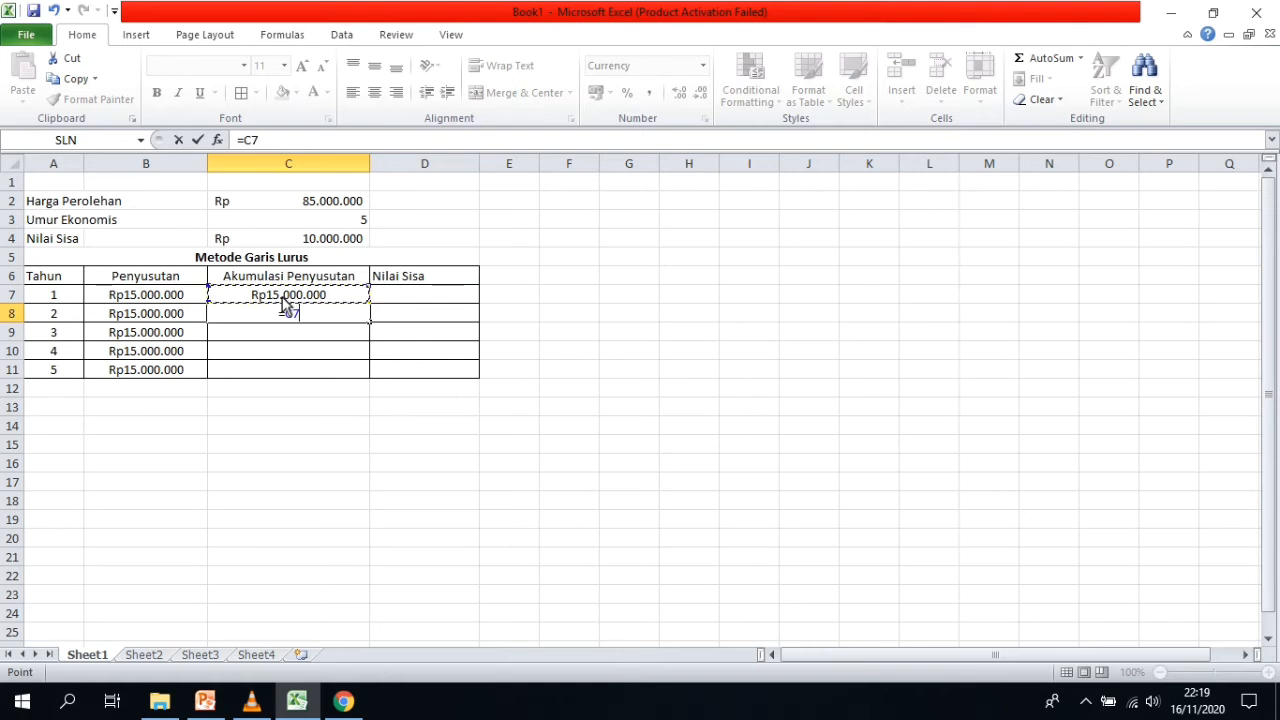
{"action": "type", "text": "+"}
{"action": "left_click", "coordinate": [184, 320]}
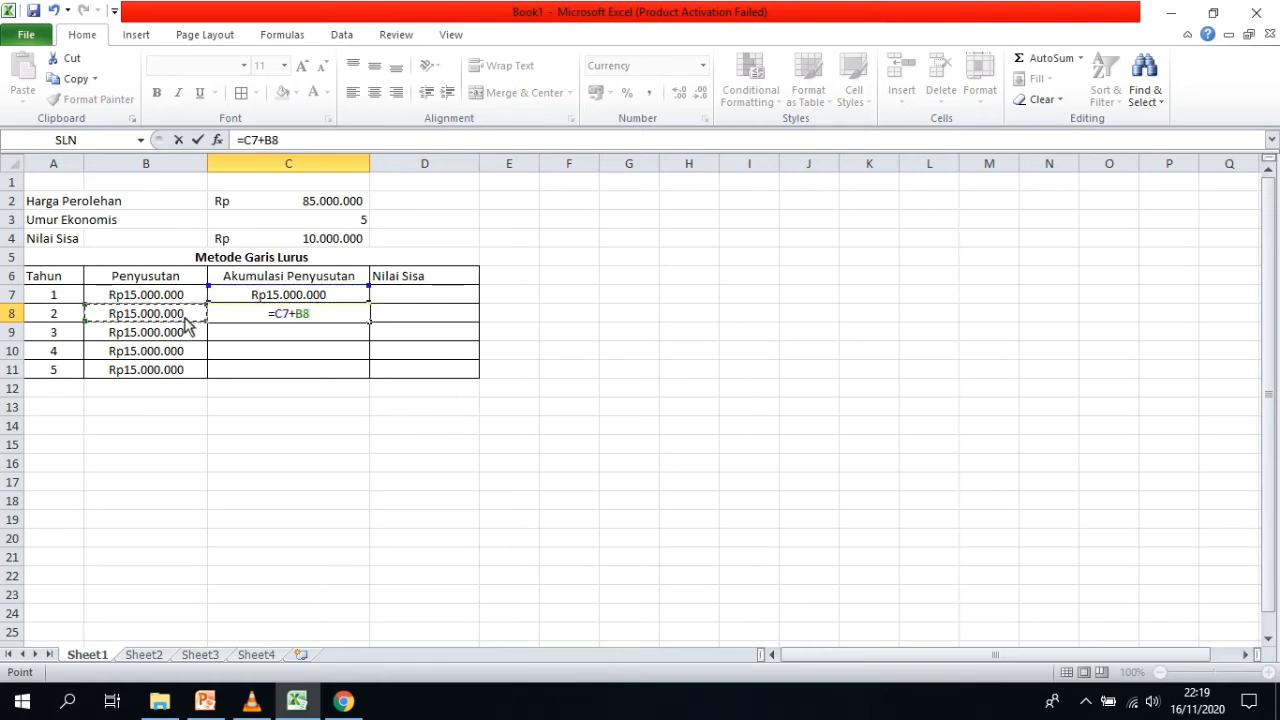
{"action": "key", "text": "Return"}
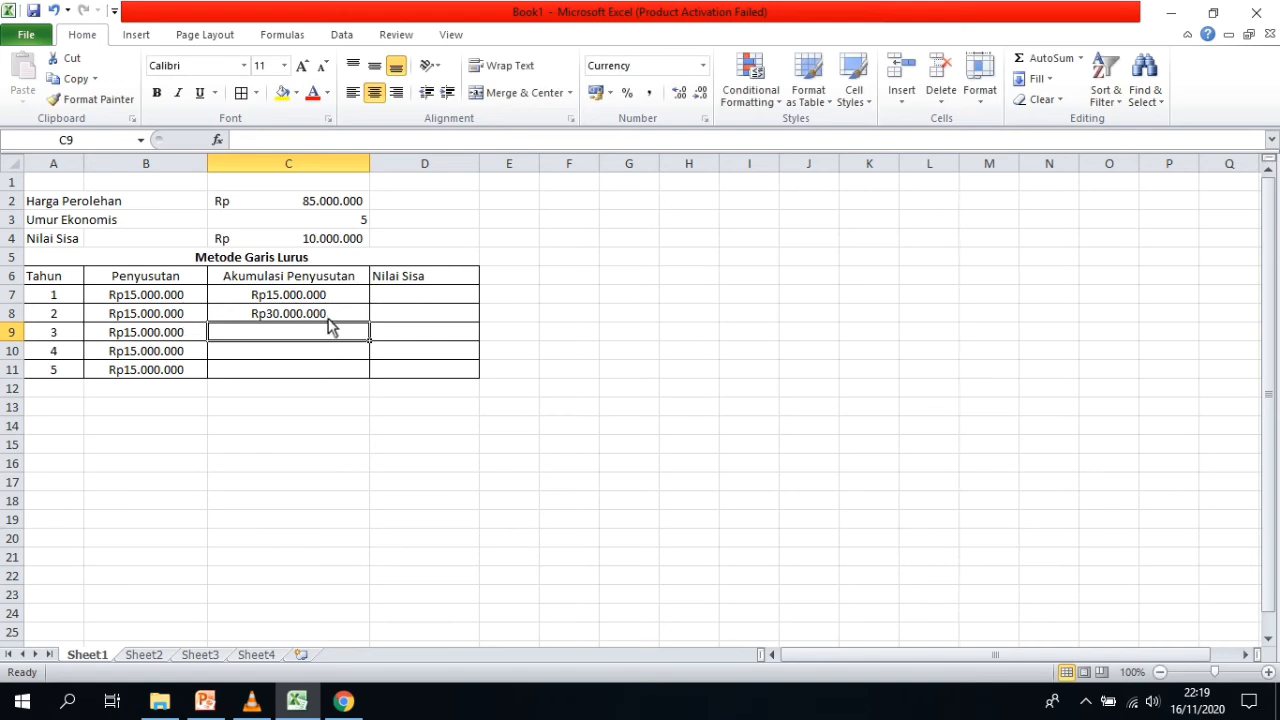
{"action": "left_click", "coordinate": [328, 318]}
{"action": "left_click_drag", "start_coordinate": [368, 321], "coordinate": [372, 380]}
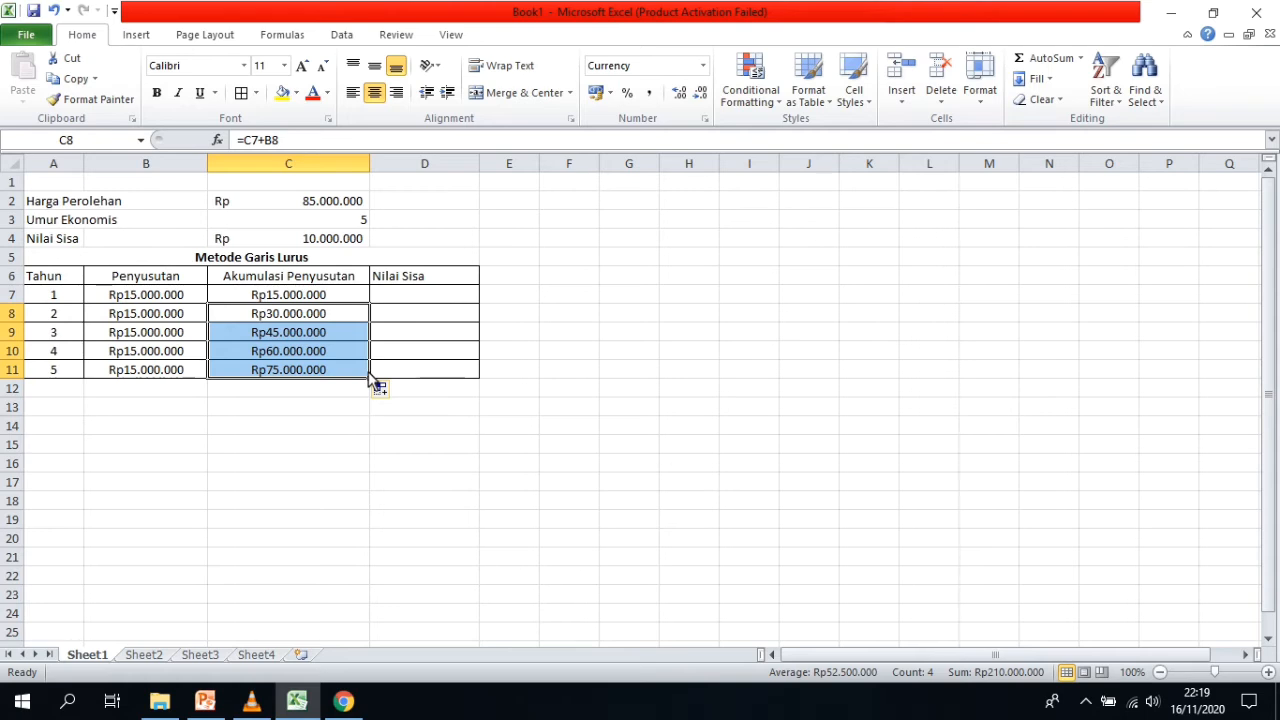
Enter =$C$2-C7 in D7 for the year 1 Nilai Sisa and fill it down to D11.
{"action": "left_click", "coordinate": [445, 302]}
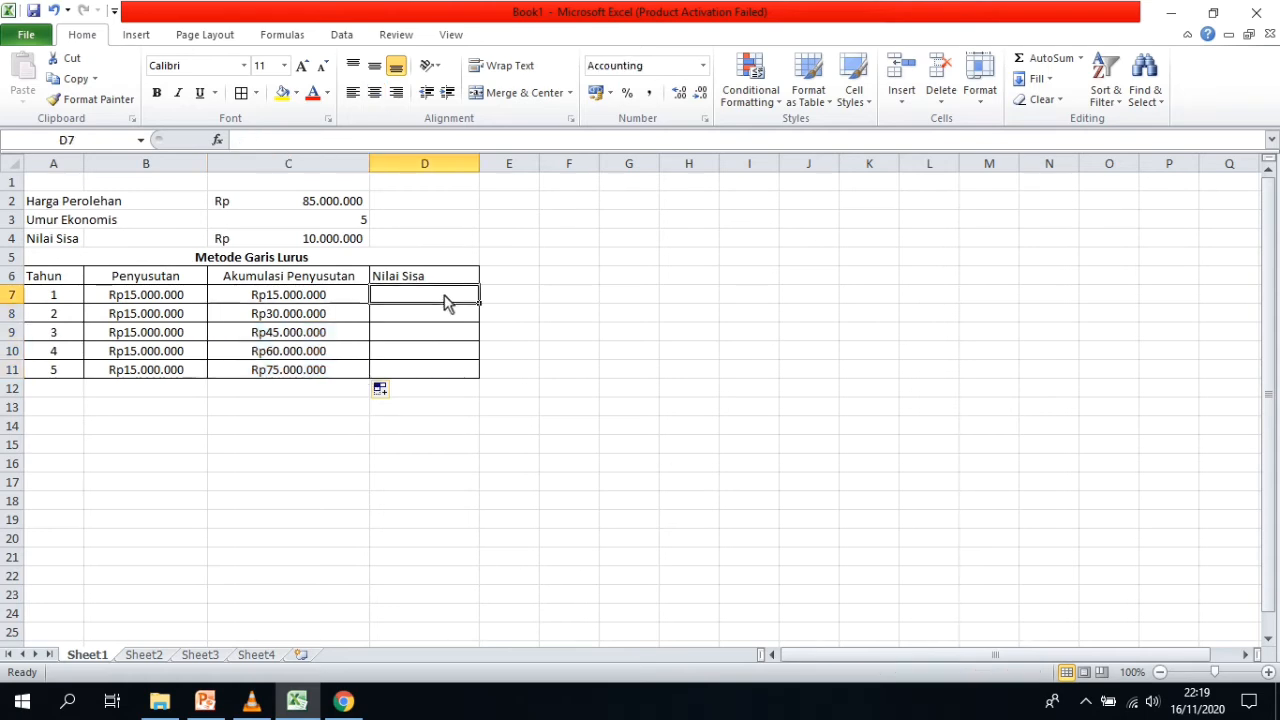
{"action": "type", "text": "="}
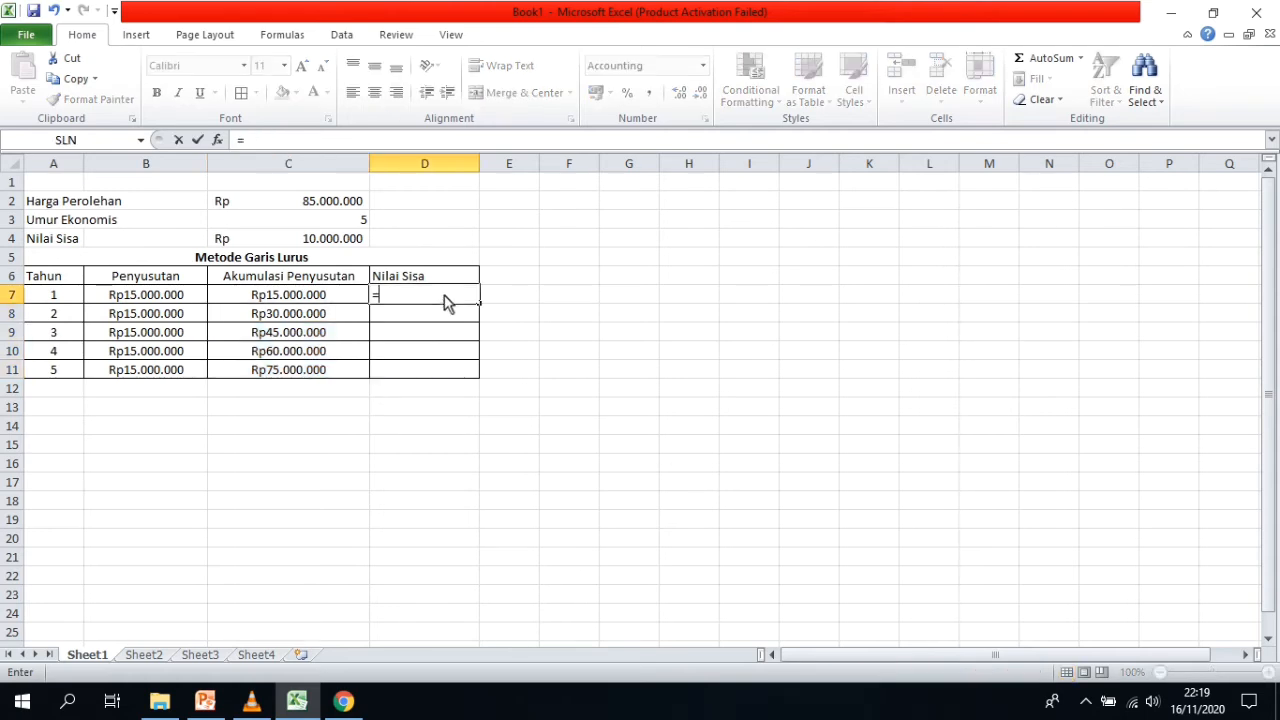
{"action": "left_click", "coordinate": [312, 203]}
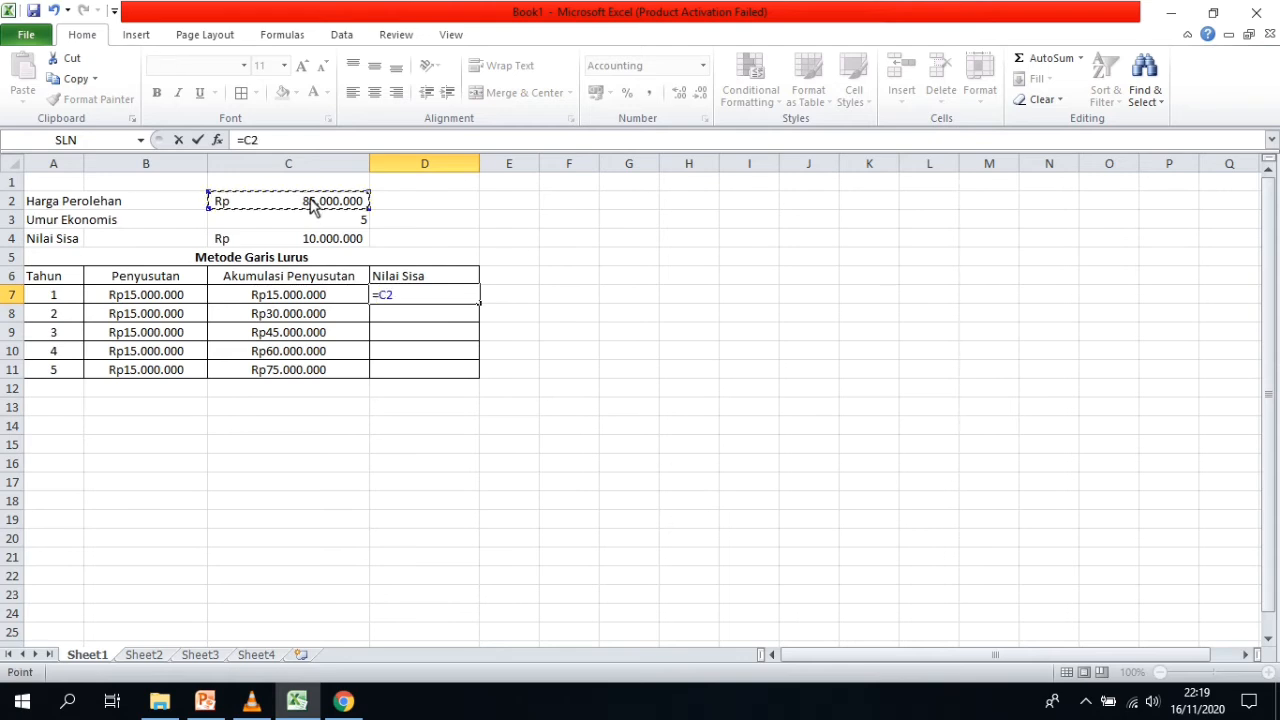
{"action": "key", "text": "F4"}
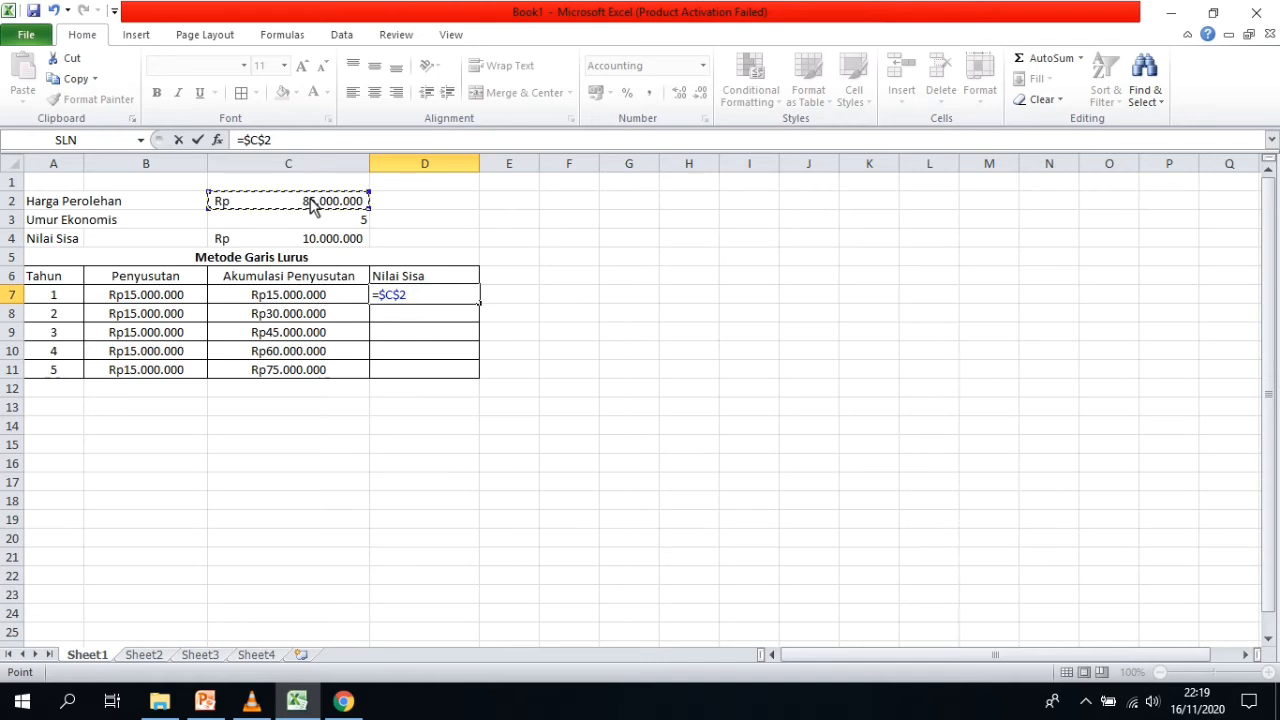
{"action": "type", "text": "-"}
{"action": "left_click", "coordinate": [326, 300]}
{"action": "key", "text": "Return"}
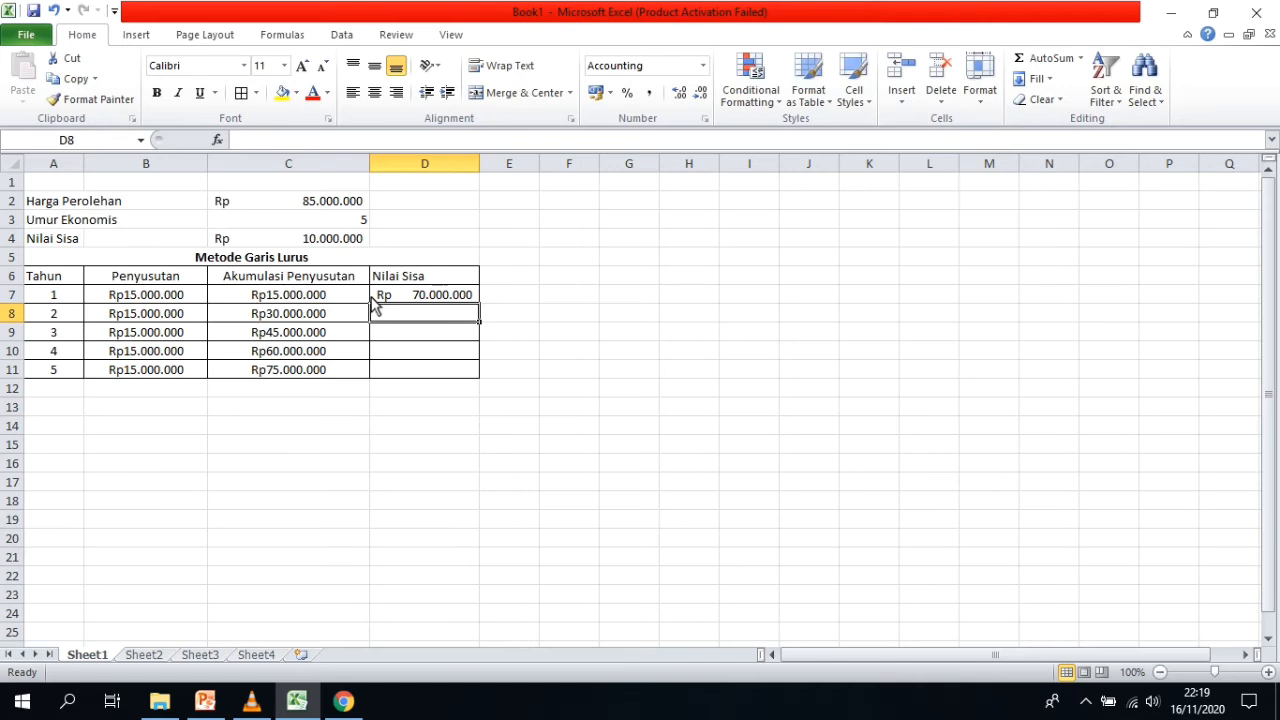
{"action": "left_click", "coordinate": [476, 299]}
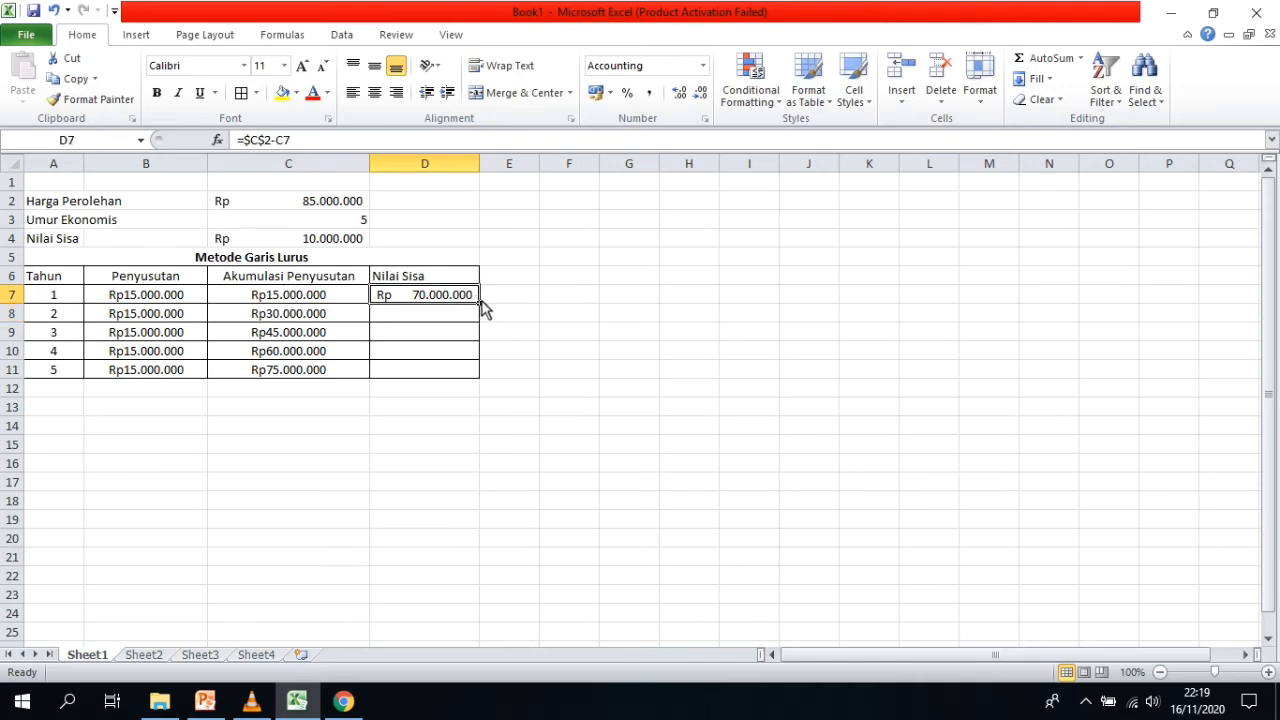
{"action": "left_click_drag", "start_coordinate": [480, 300], "coordinate": [474, 385]}
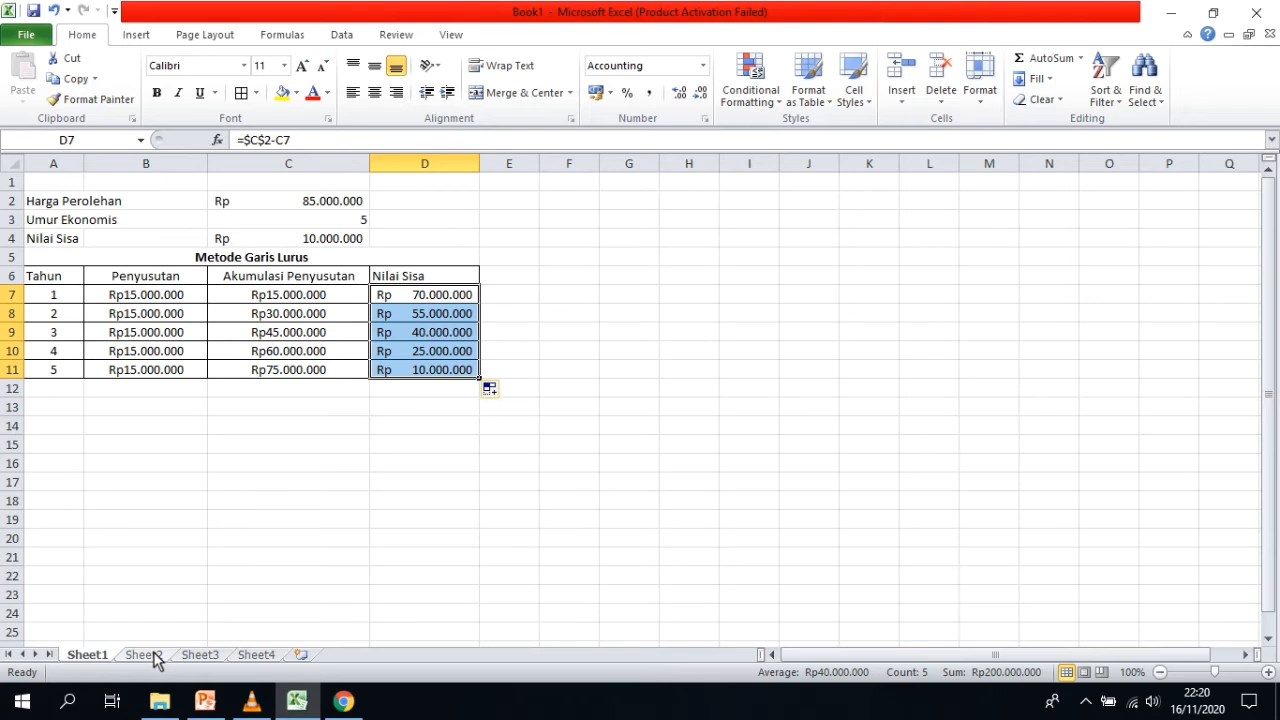
{"action": "left_click", "coordinate": [195, 515]}
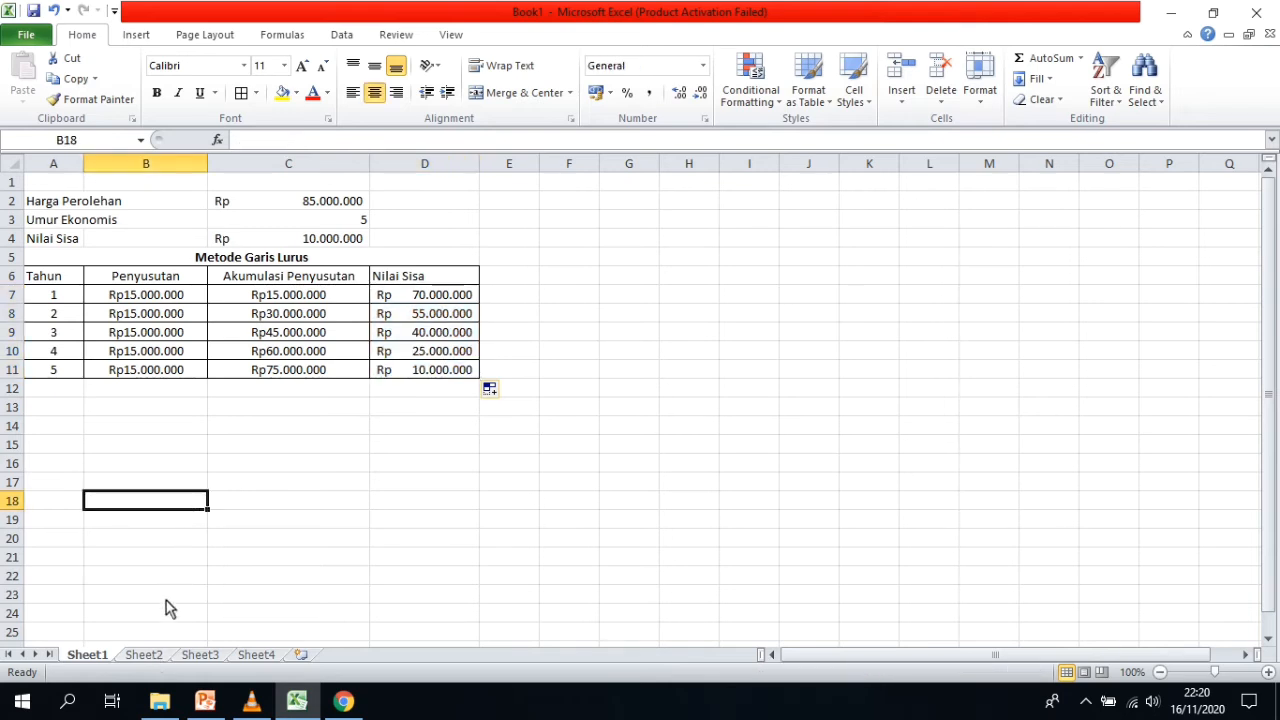
Insert the financial function SYD in B7 of Sheet2 for the year 1 Penyusutan.
{"action": "left_click", "coordinate": [144, 662]}
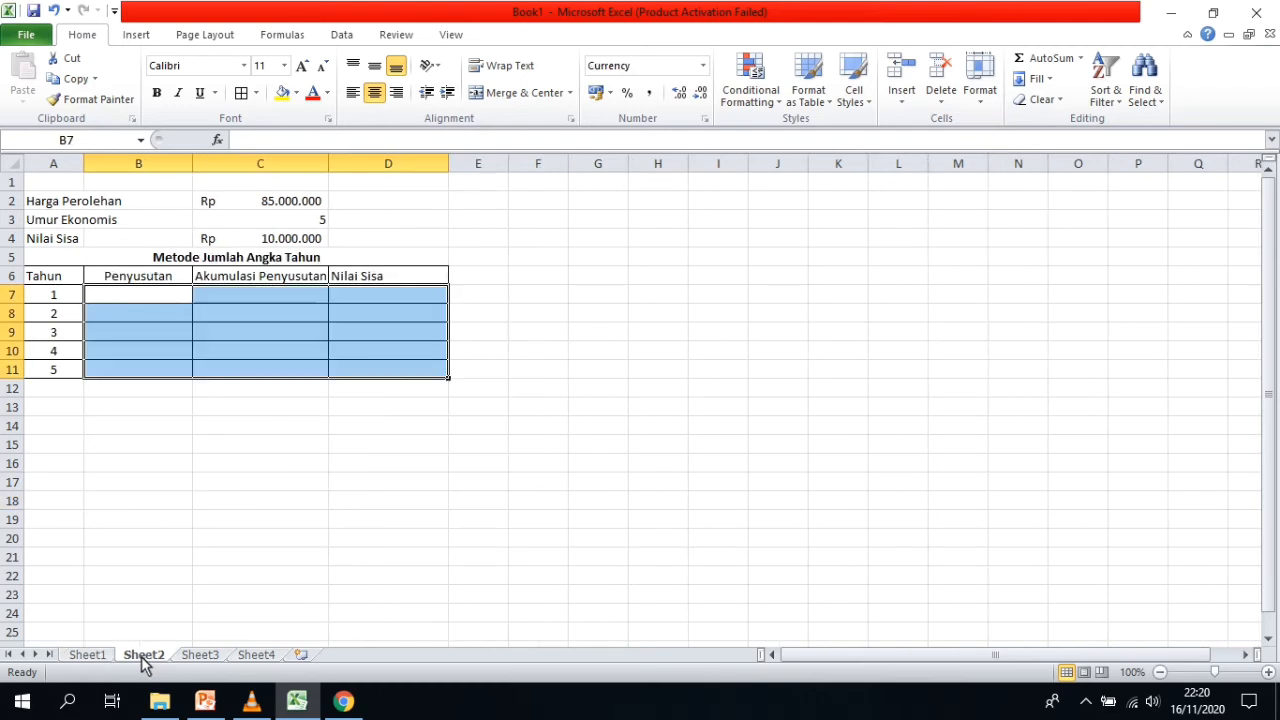
{"action": "left_click", "coordinate": [152, 298]}
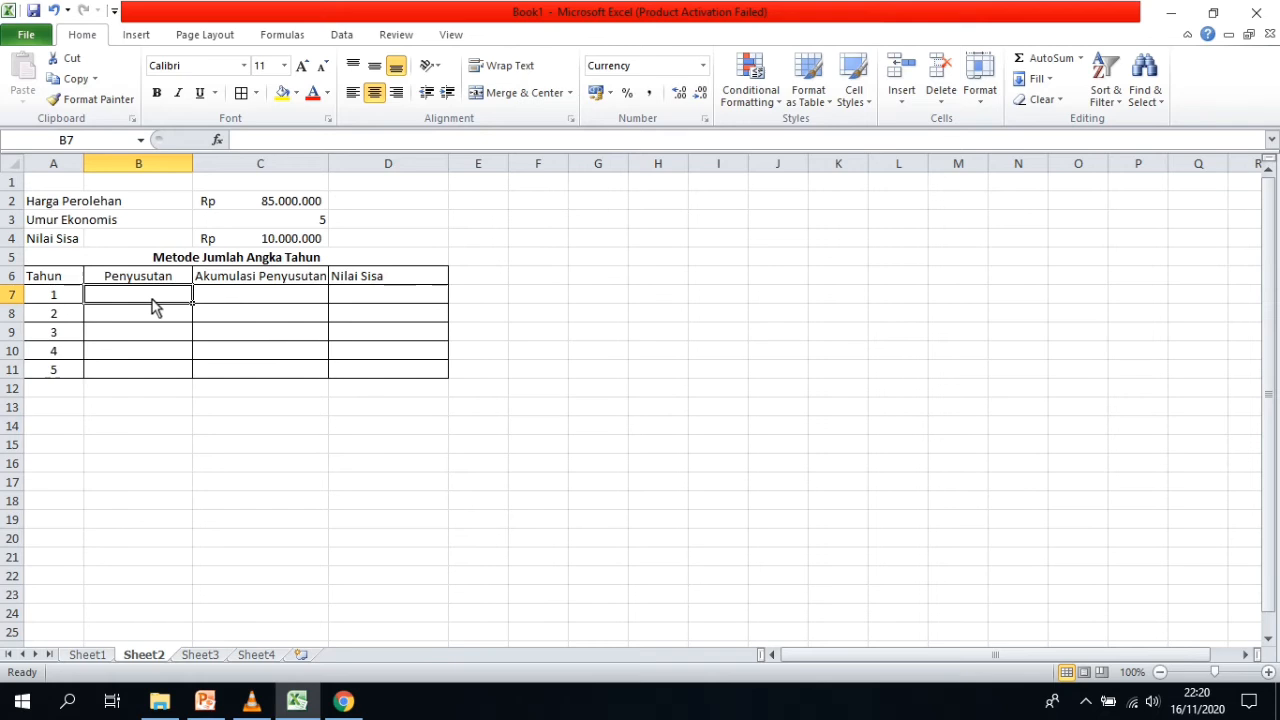
{"action": "left_click", "coordinate": [217, 140]}
{"action": "left_click", "coordinate": [501, 386]}
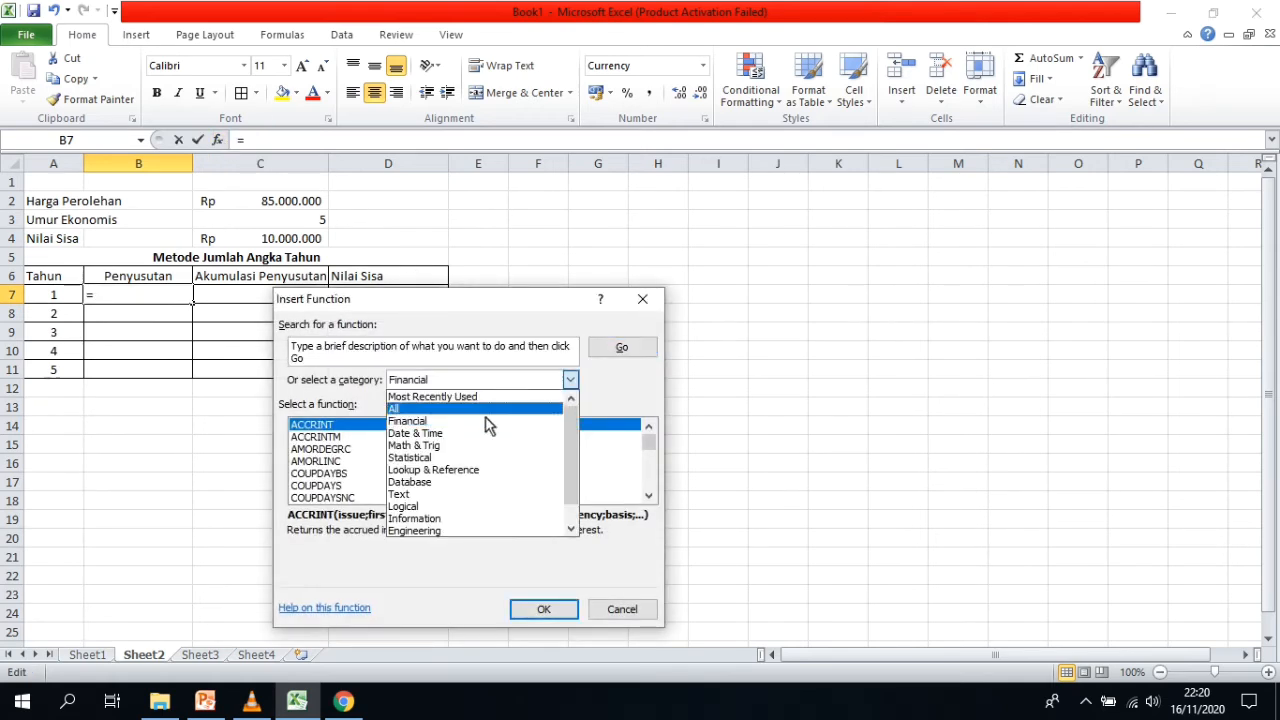
{"action": "left_click", "coordinate": [485, 425]}
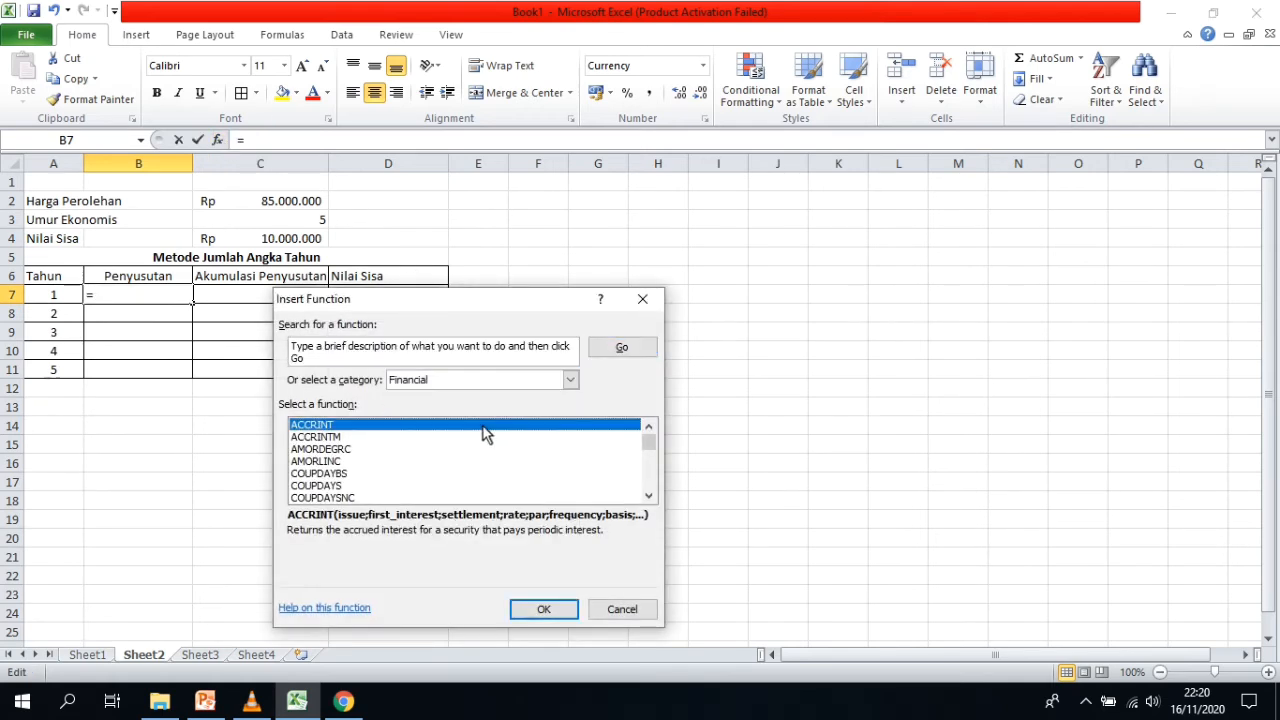
{"action": "left_click", "coordinate": [649, 494]}
{"action": "scroll", "coordinate": [649, 490], "scroll_direction": "down", "scroll_amount": 10}
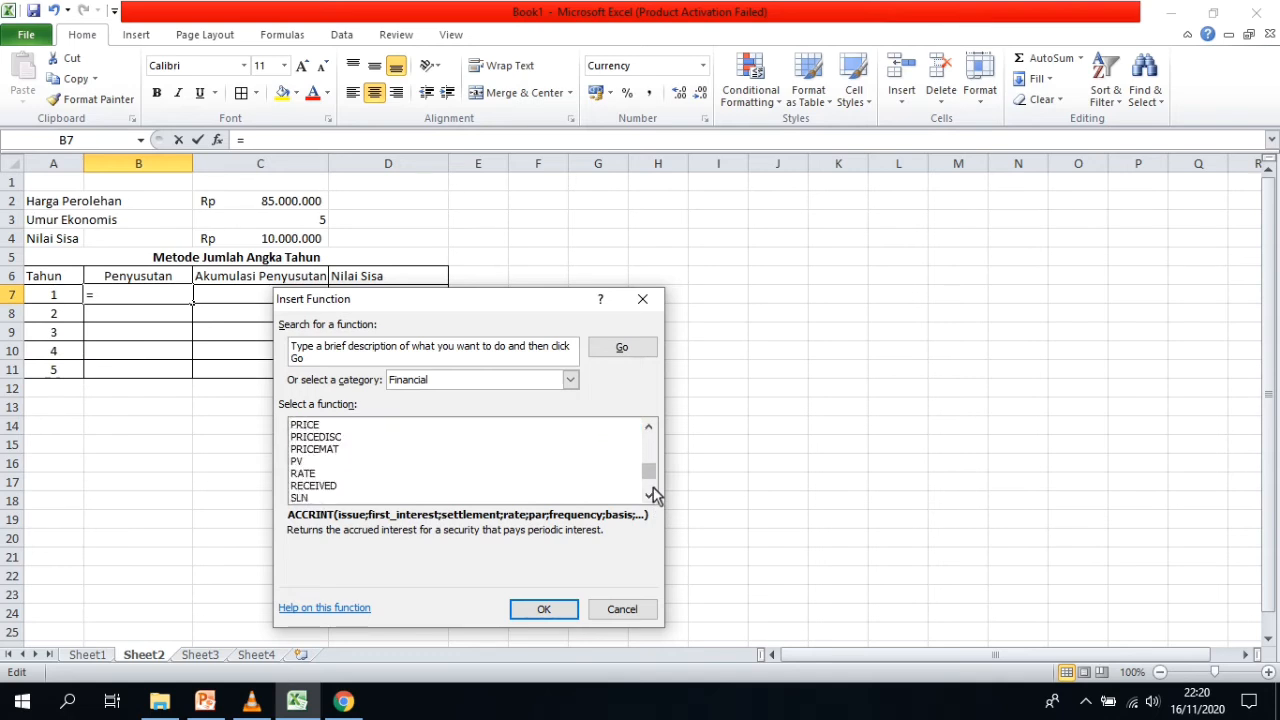
{"action": "left_click", "coordinate": [358, 429]}
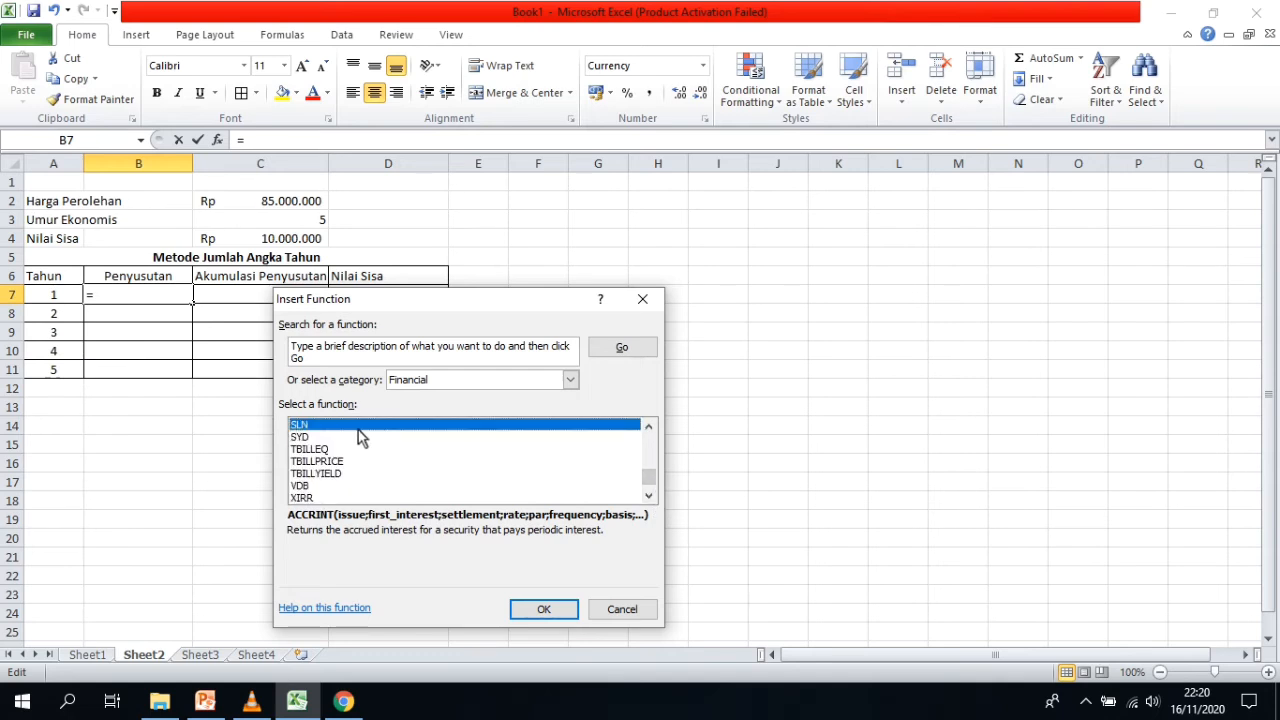
{"action": "left_click", "coordinate": [320, 437]}
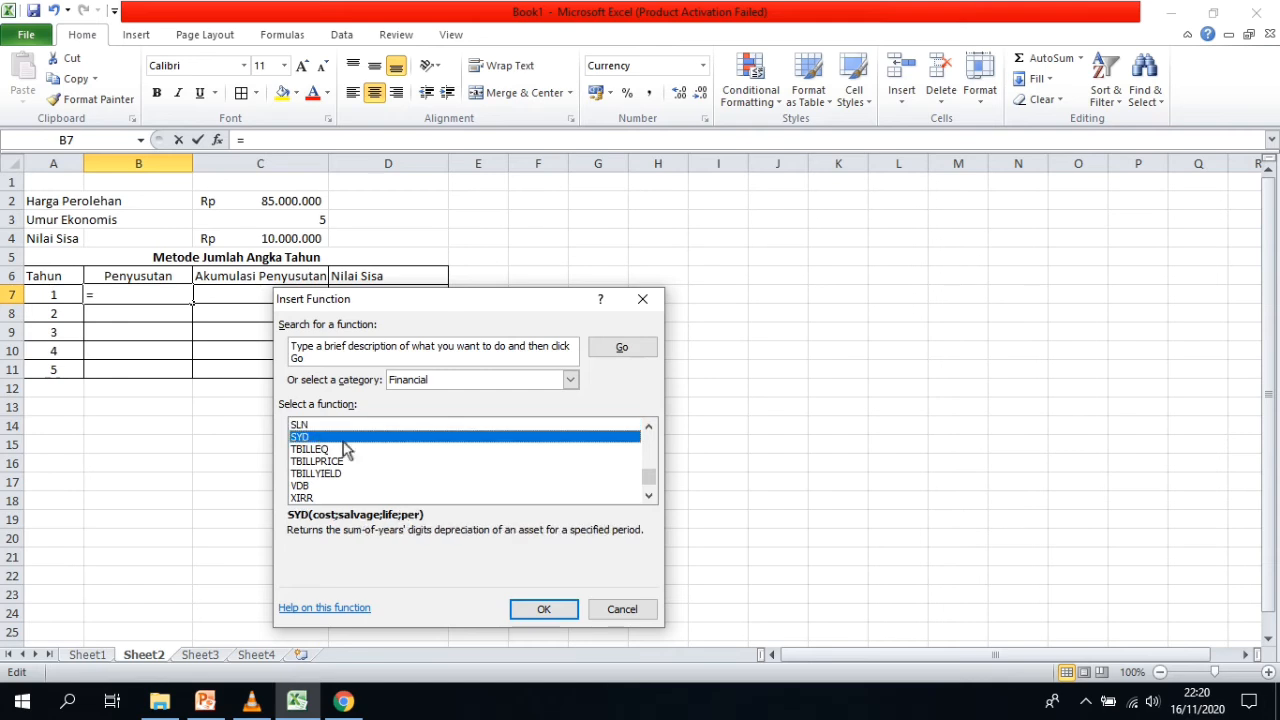
{"action": "left_click", "coordinate": [572, 611]}
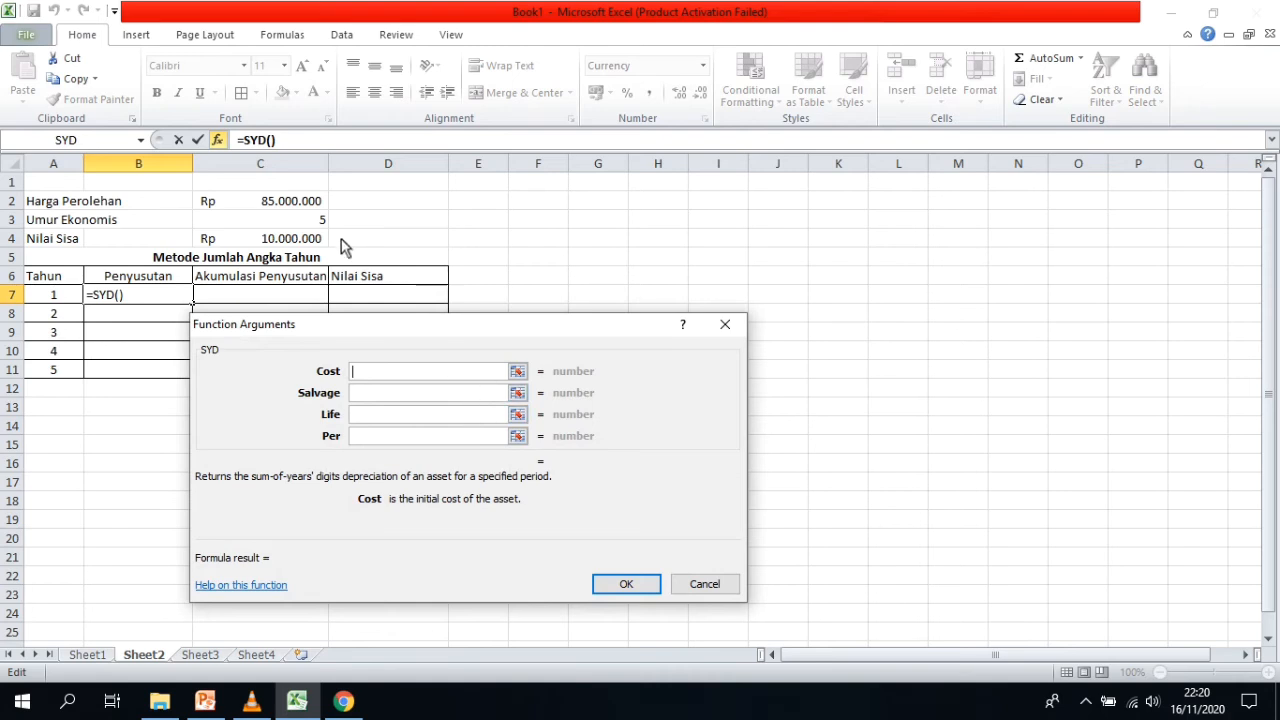
Set the SYD arguments to Cost $C$2, Salvage $C$4, Life $C$3 and Per A7, and fill the formula down to B11.
{"action": "left_click", "coordinate": [297, 205]}
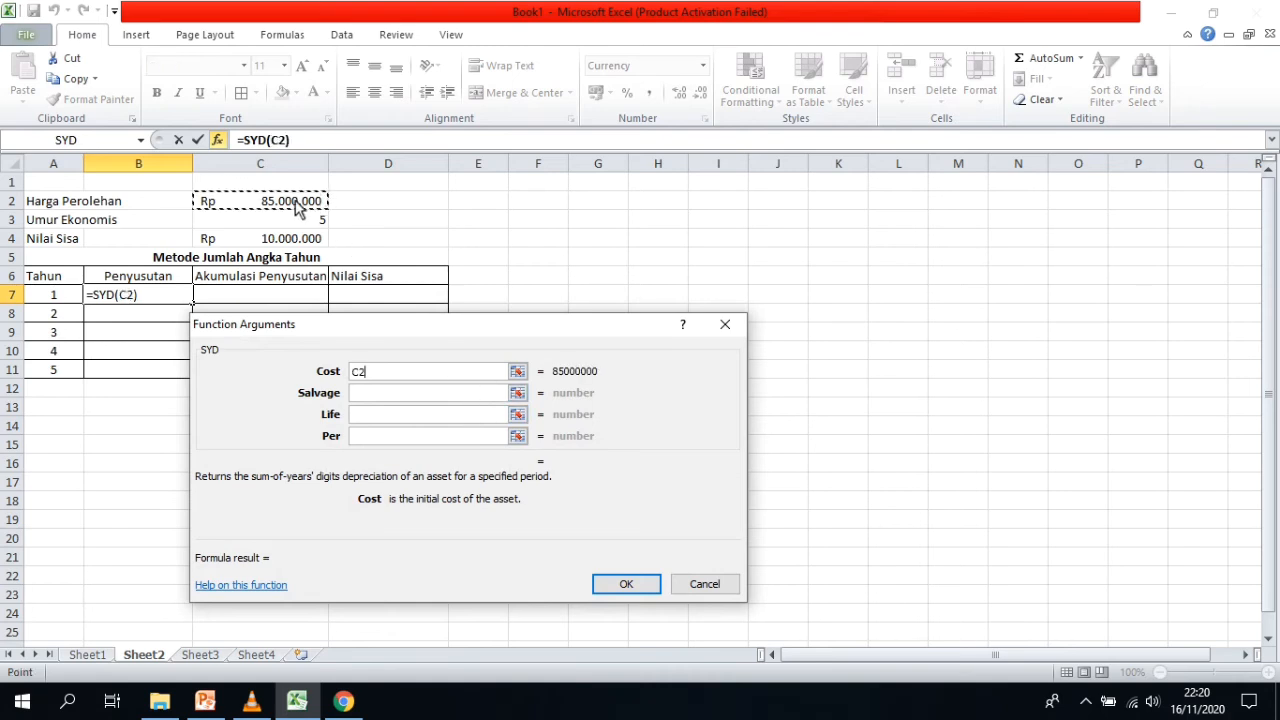
{"action": "key", "text": "F4"}
{"action": "left_click", "coordinate": [398, 393]}
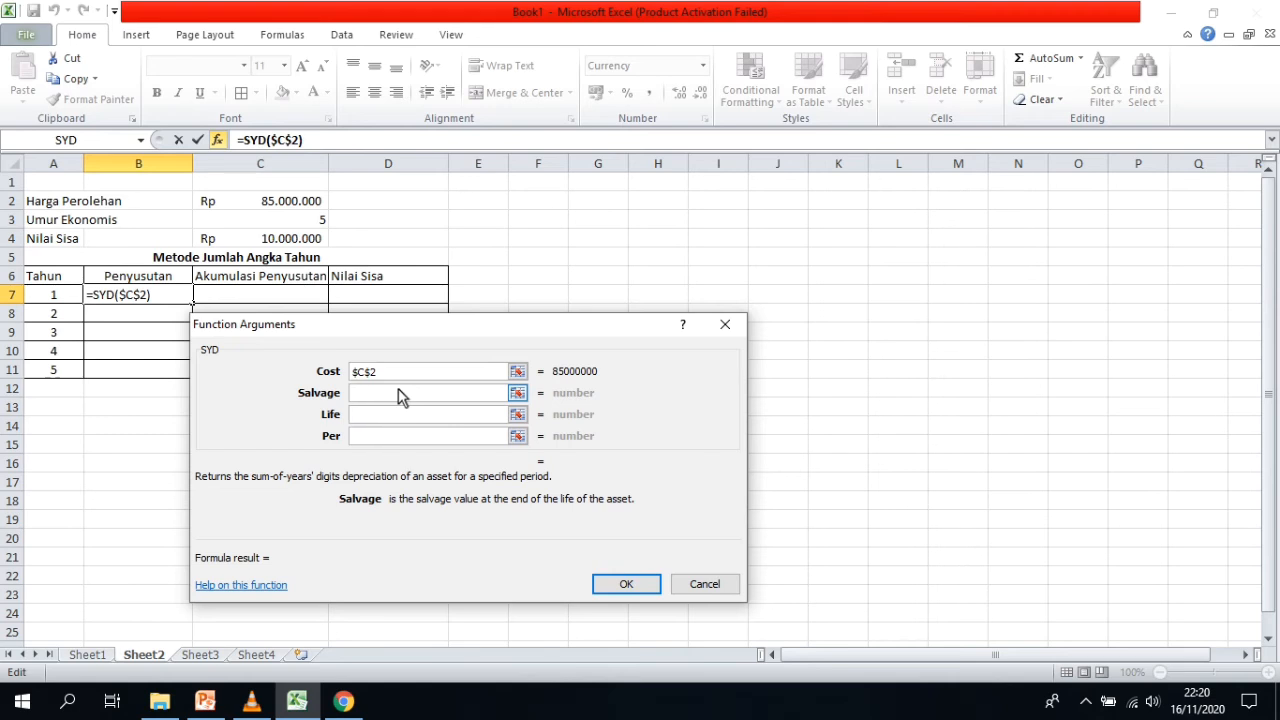
{"action": "left_click", "coordinate": [305, 243]}
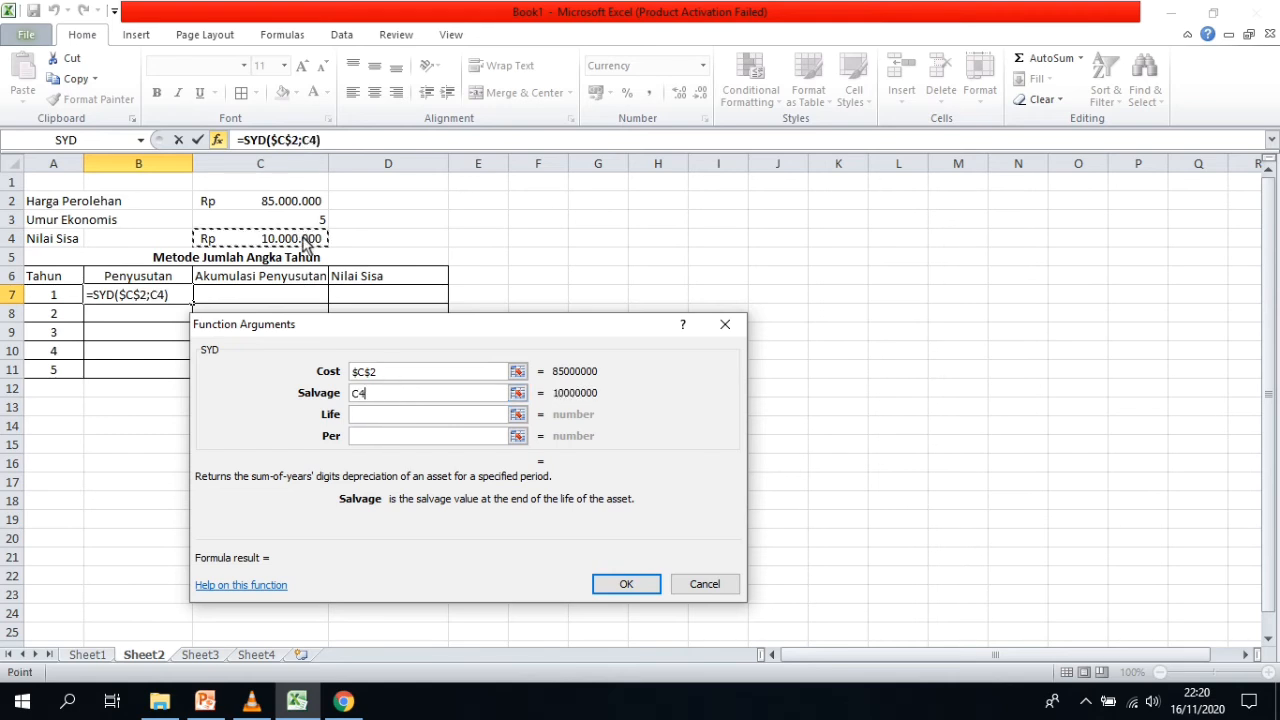
{"action": "key", "text": "F4"}
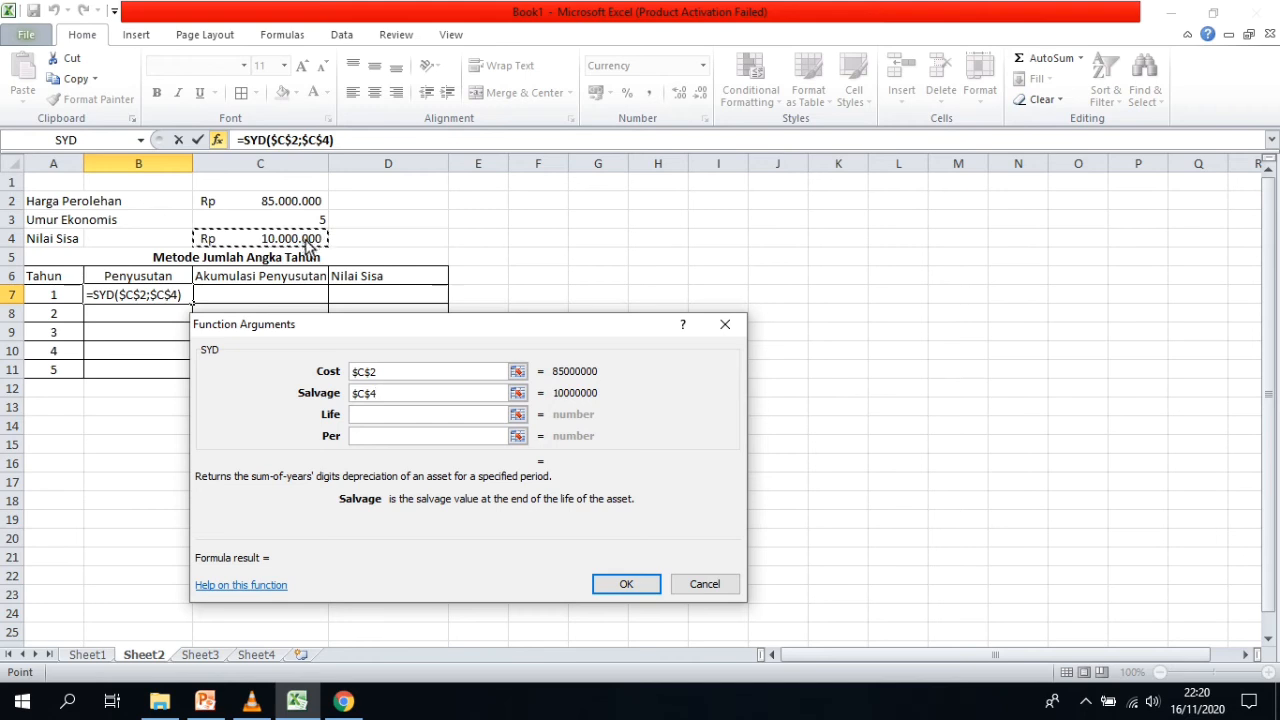
{"action": "left_click", "coordinate": [375, 413]}
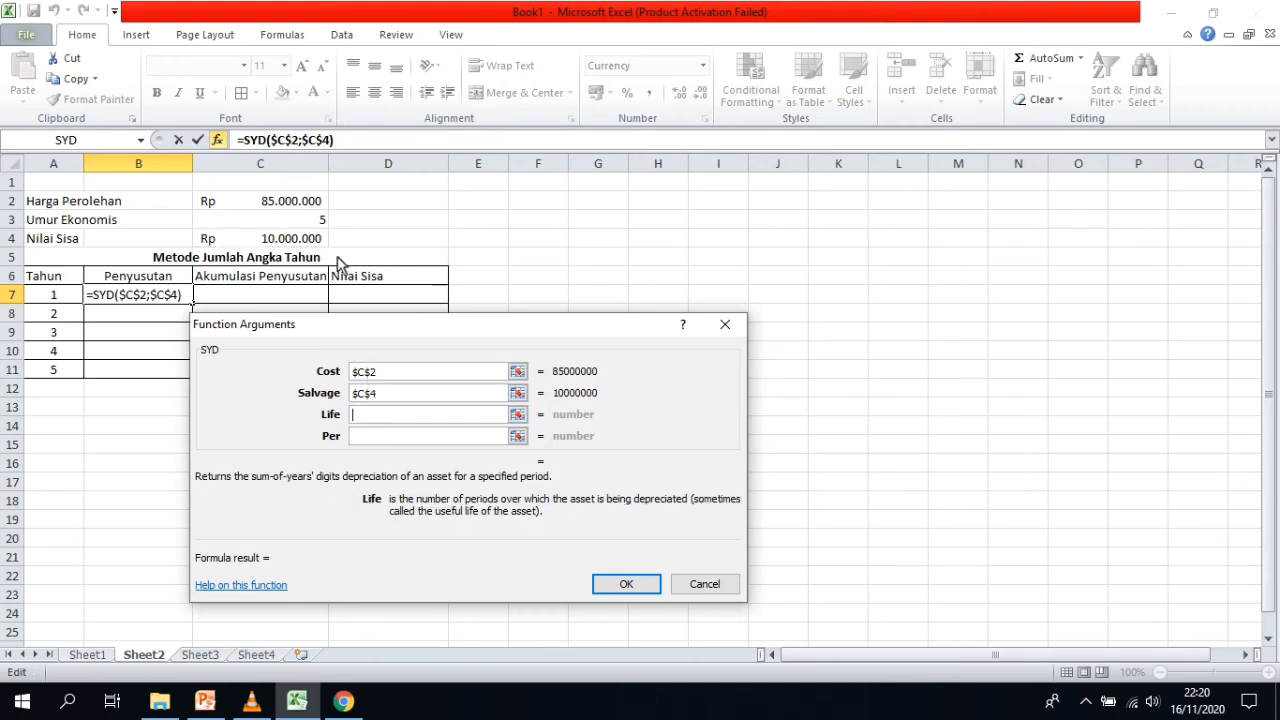
{"action": "left_click", "coordinate": [316, 226]}
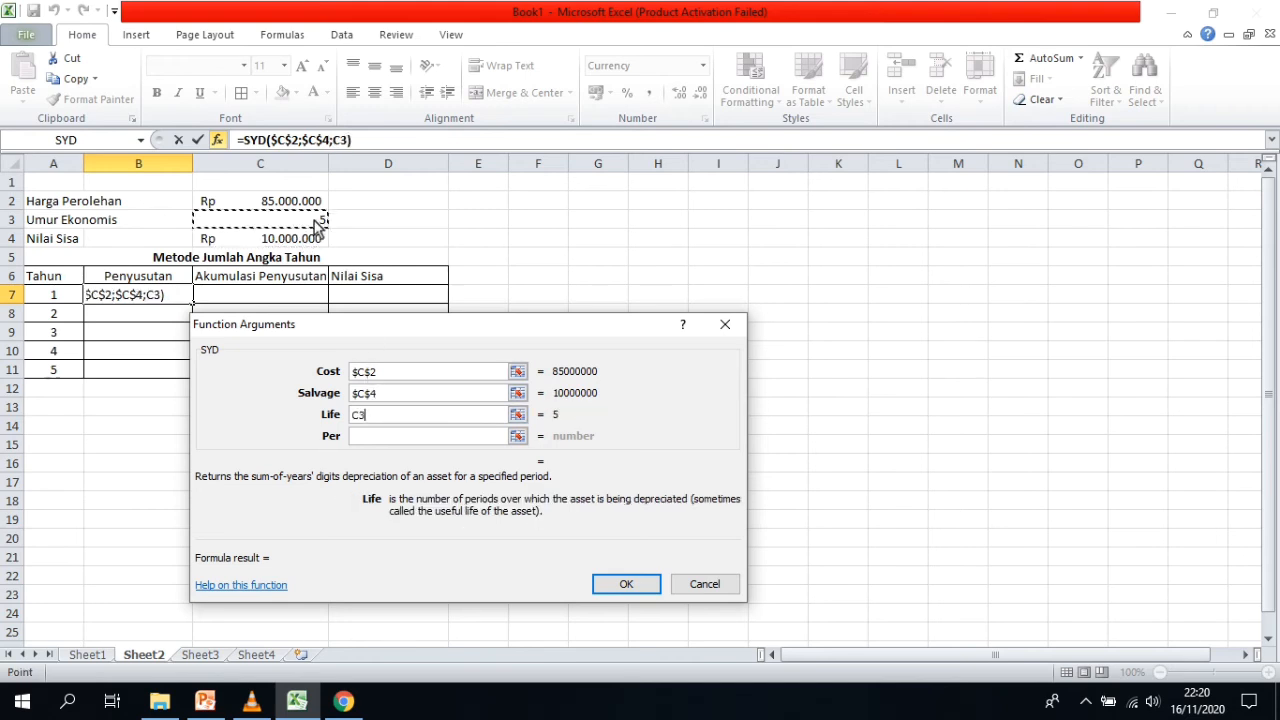
{"action": "key", "text": "F4"}
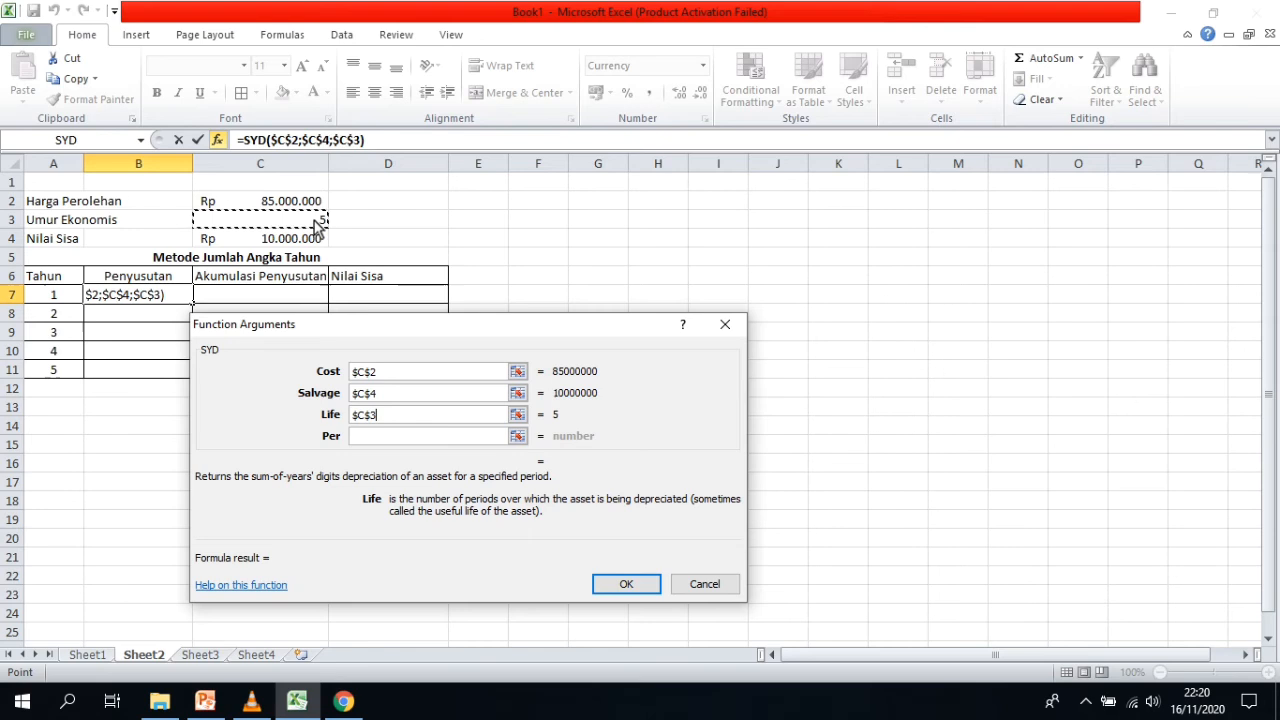
{"action": "left_click", "coordinate": [363, 435]}
{"action": "left_click", "coordinate": [70, 298]}
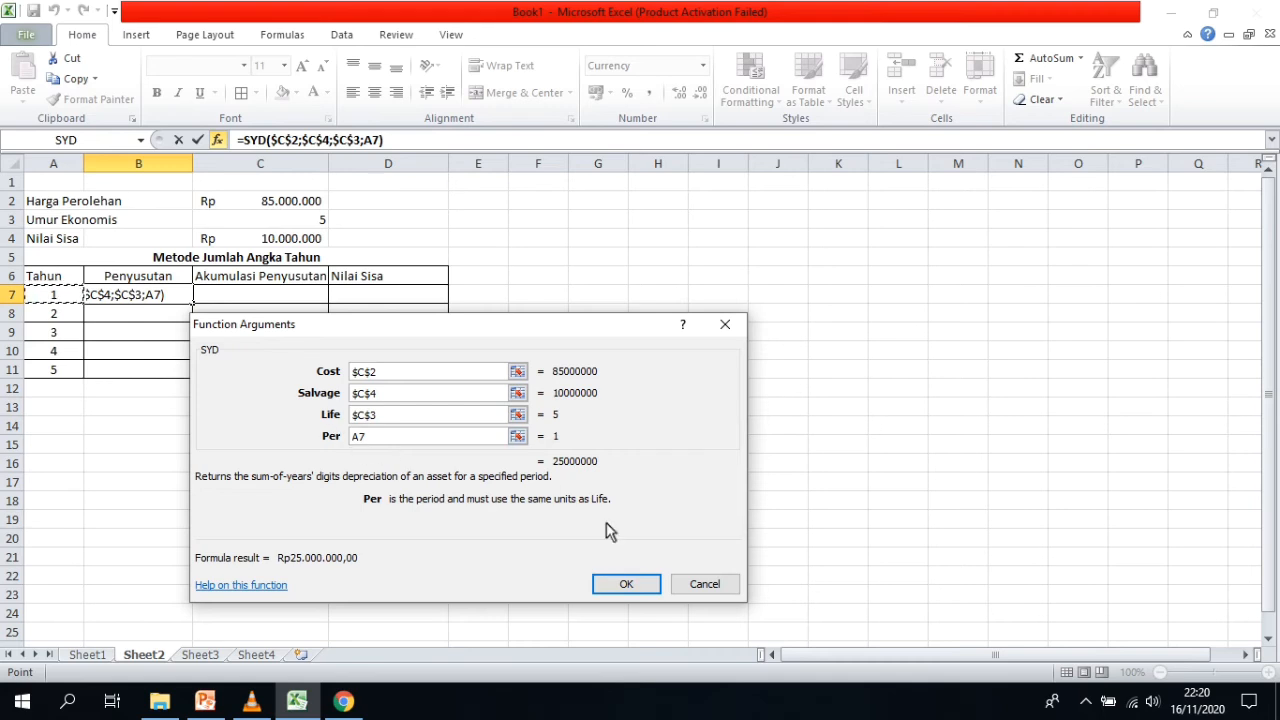
{"action": "left_click", "coordinate": [628, 584]}
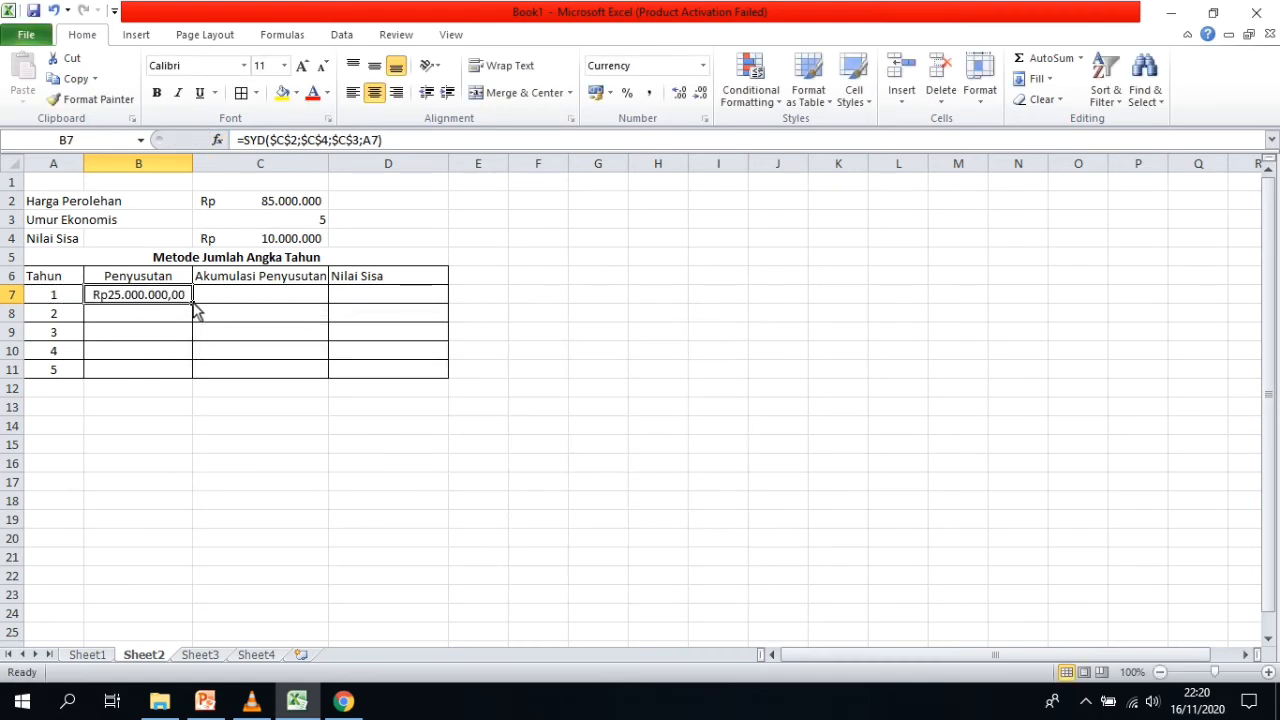
{"action": "left_click_drag", "start_coordinate": [194, 303], "coordinate": [186, 379]}
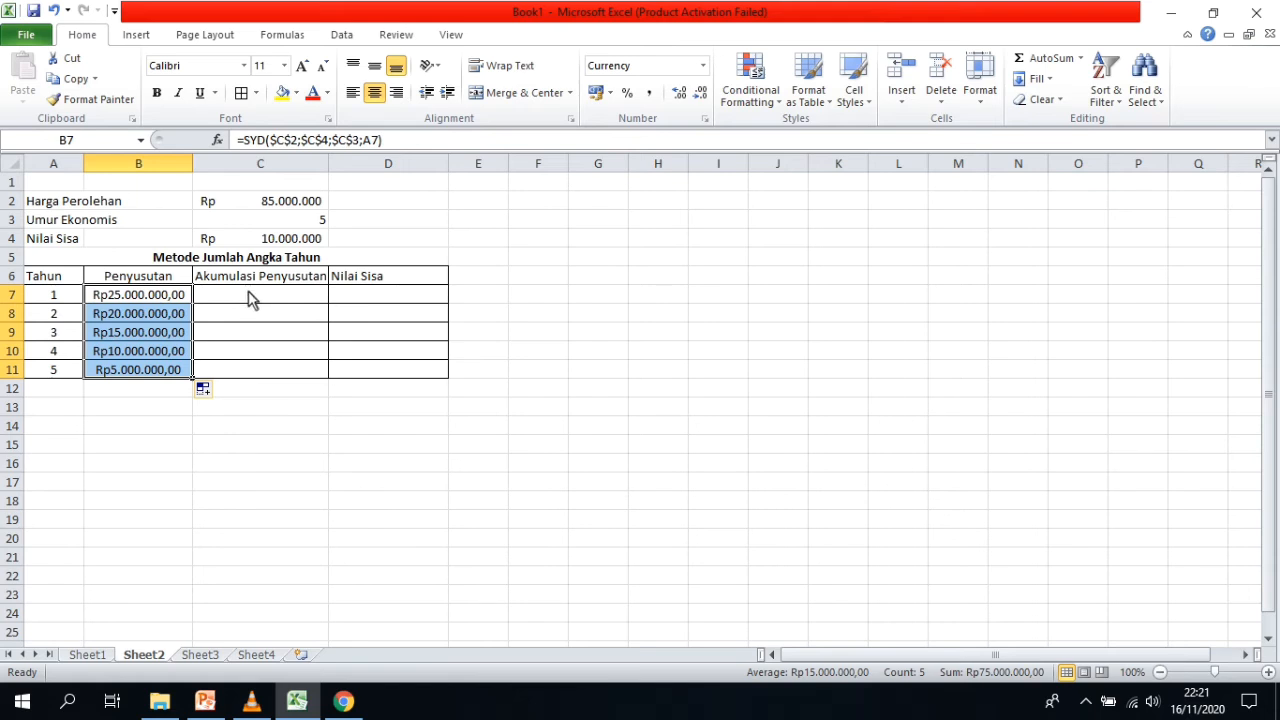
Enter the formula =B7 in C7 of Sheet2 for the year 1 Akumulasi Penyusutan.
{"action": "left_click", "coordinate": [251, 301]}
{"action": "type", "text": "="}
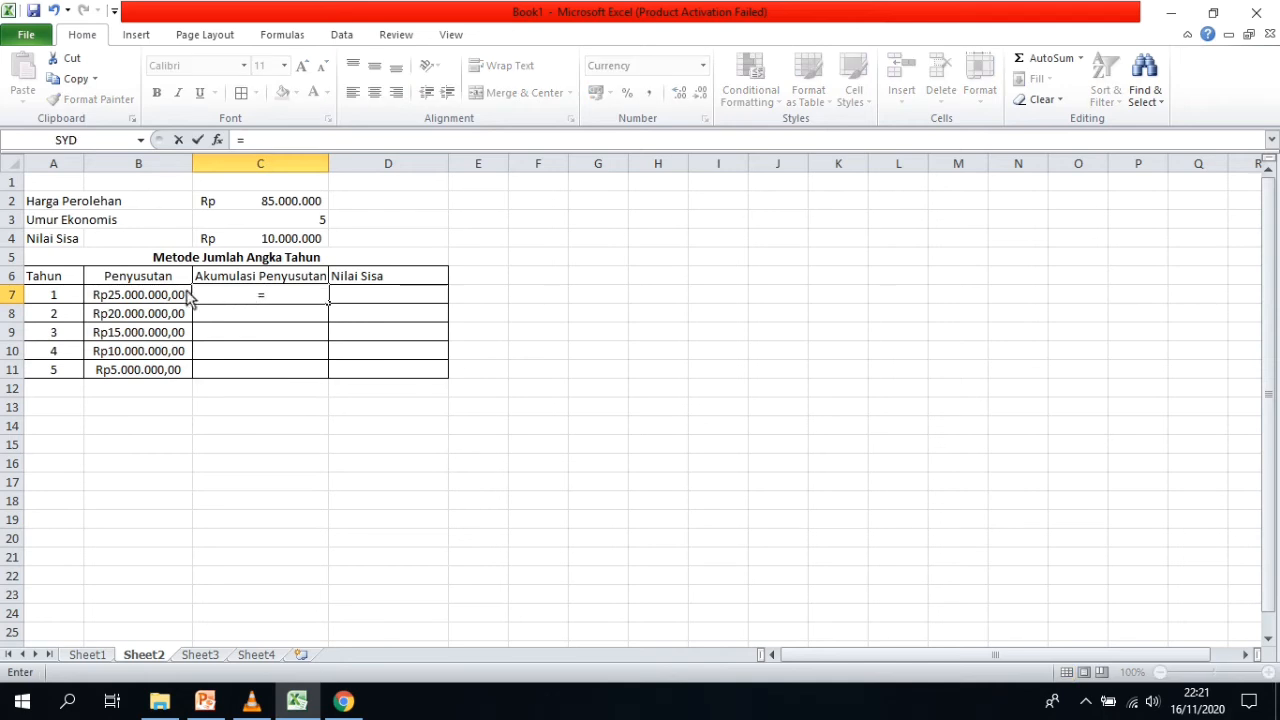
{"action": "left_click", "coordinate": [158, 297]}
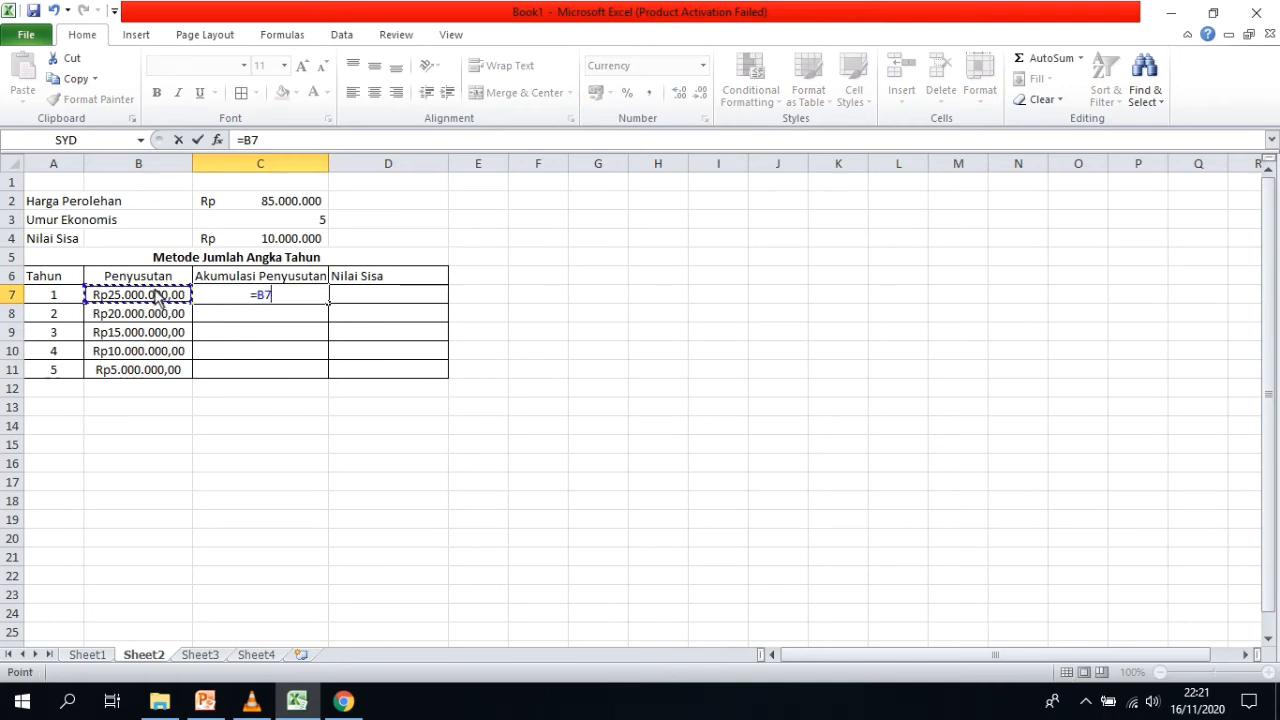
{"action": "key", "text": "Return"}
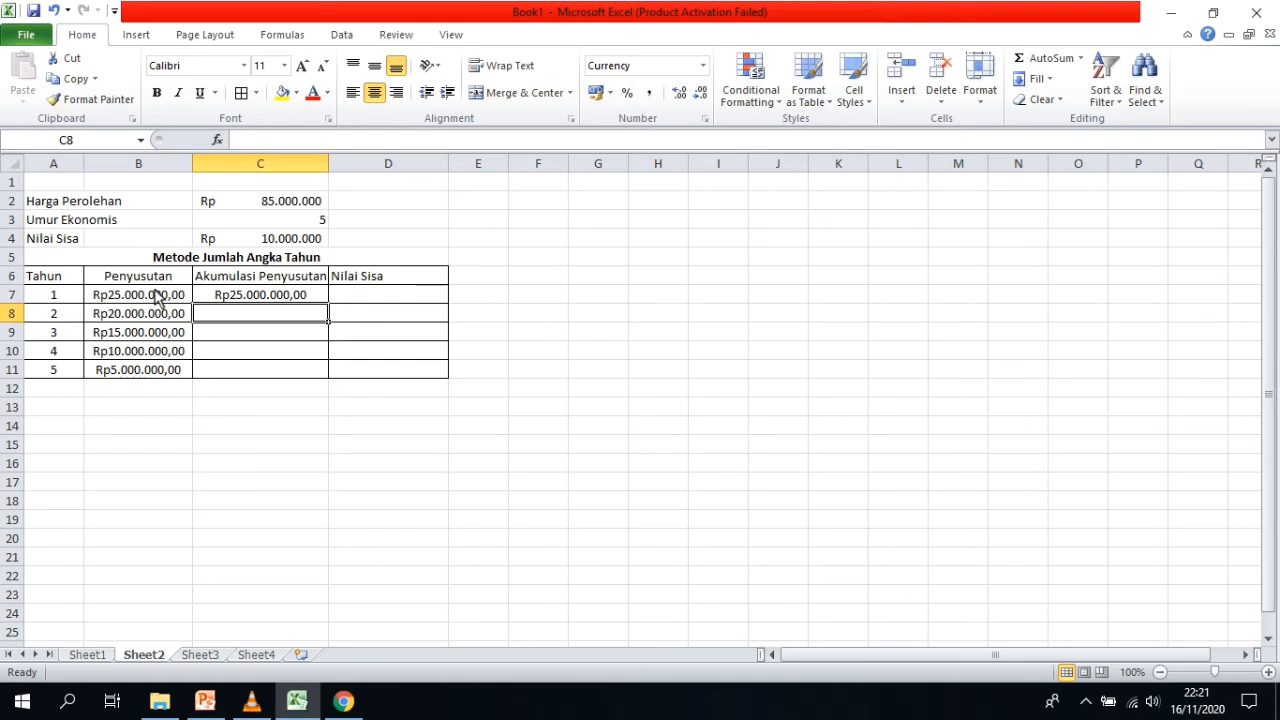
Enter the formula =C7-B8 in C8 for the year 2 Akumulasi Penyusutan.
{"action": "type", "text": "="}
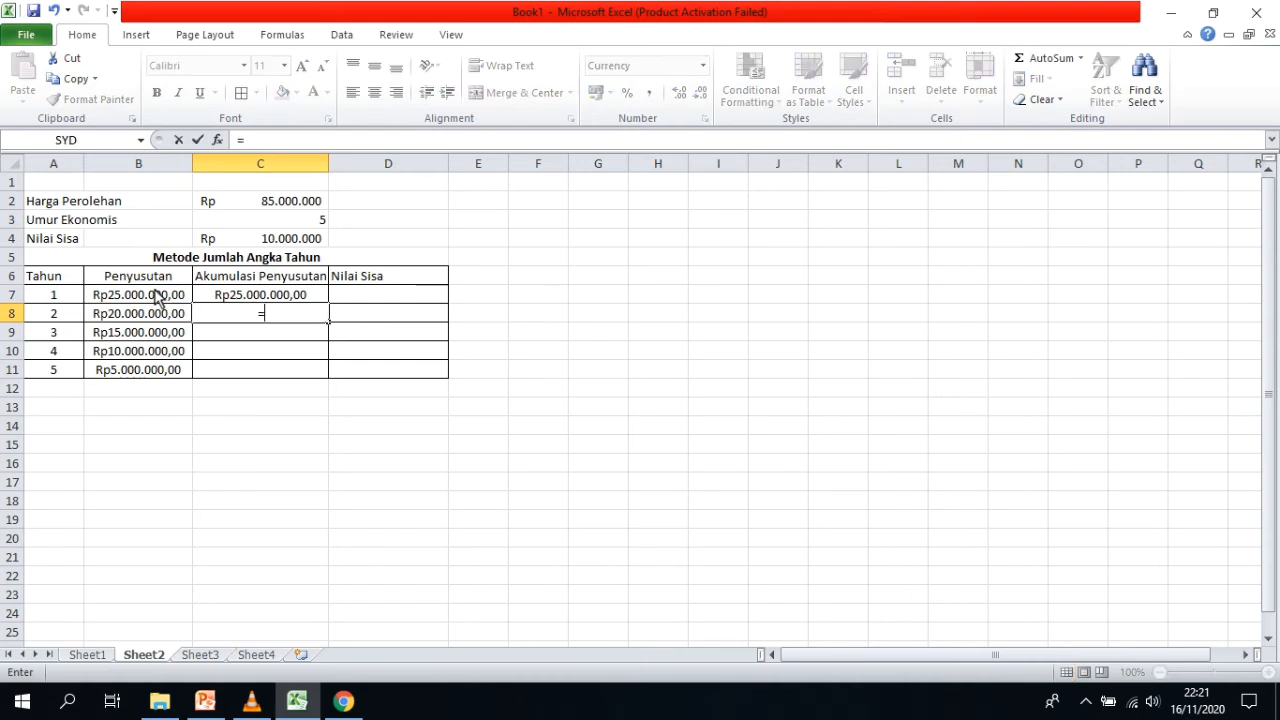
{"action": "left_click", "coordinate": [270, 302]}
{"action": "type", "text": "-"}
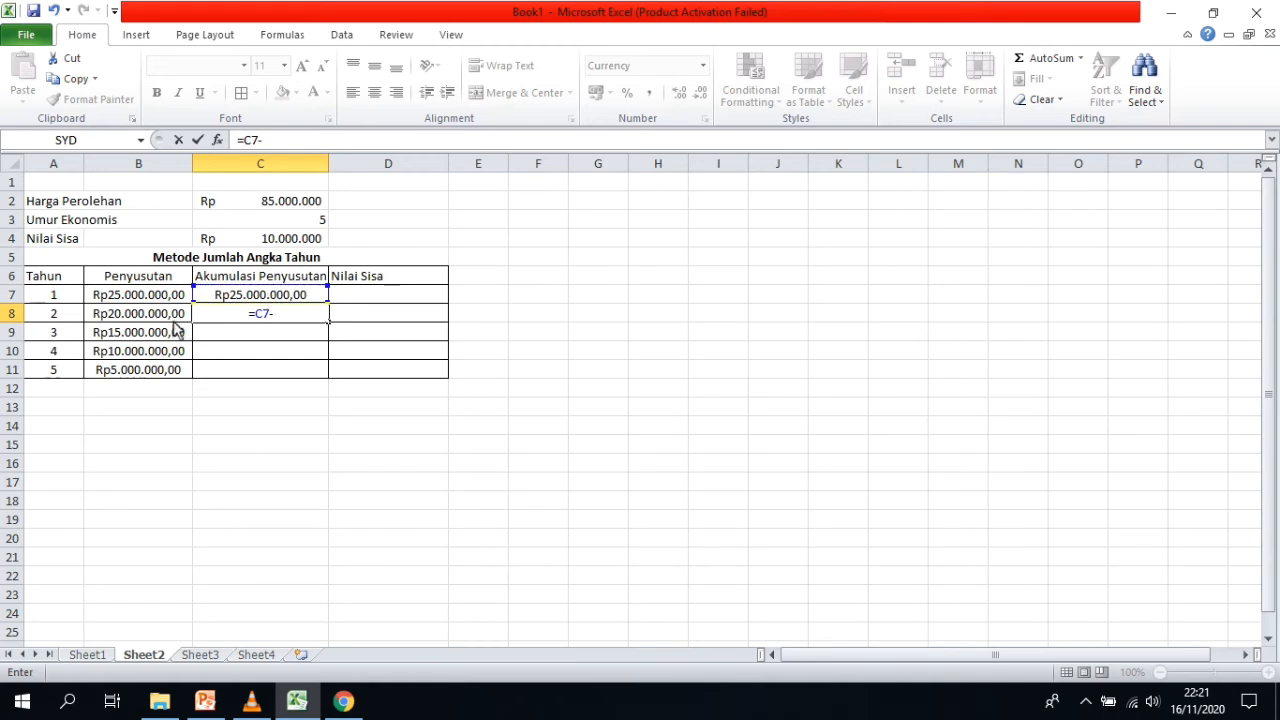
{"action": "left_click", "coordinate": [177, 318]}
{"action": "key", "text": "Return"}
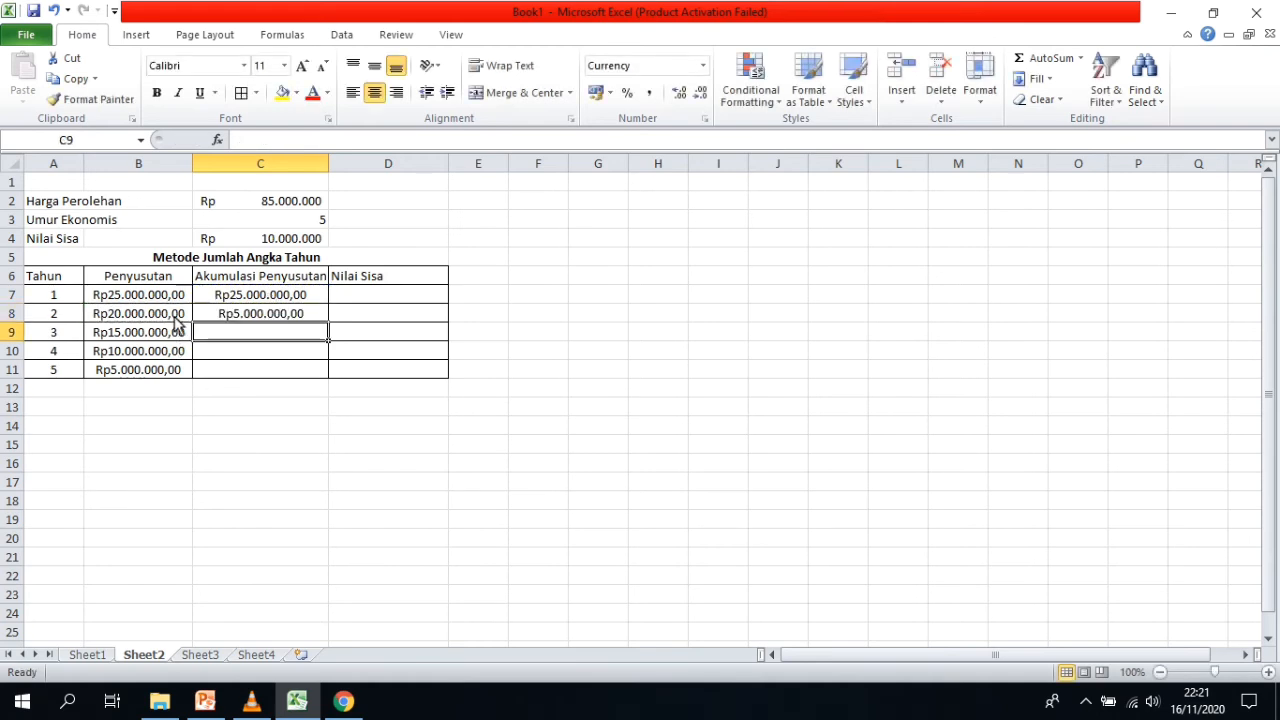
Correct the year 2 Akumulasi Penyusutan formula in C8 to =C7+B8 and fill it down to C11.
{"action": "left_click", "coordinate": [258, 314]}
{"action": "left_click", "coordinate": [262, 147]}
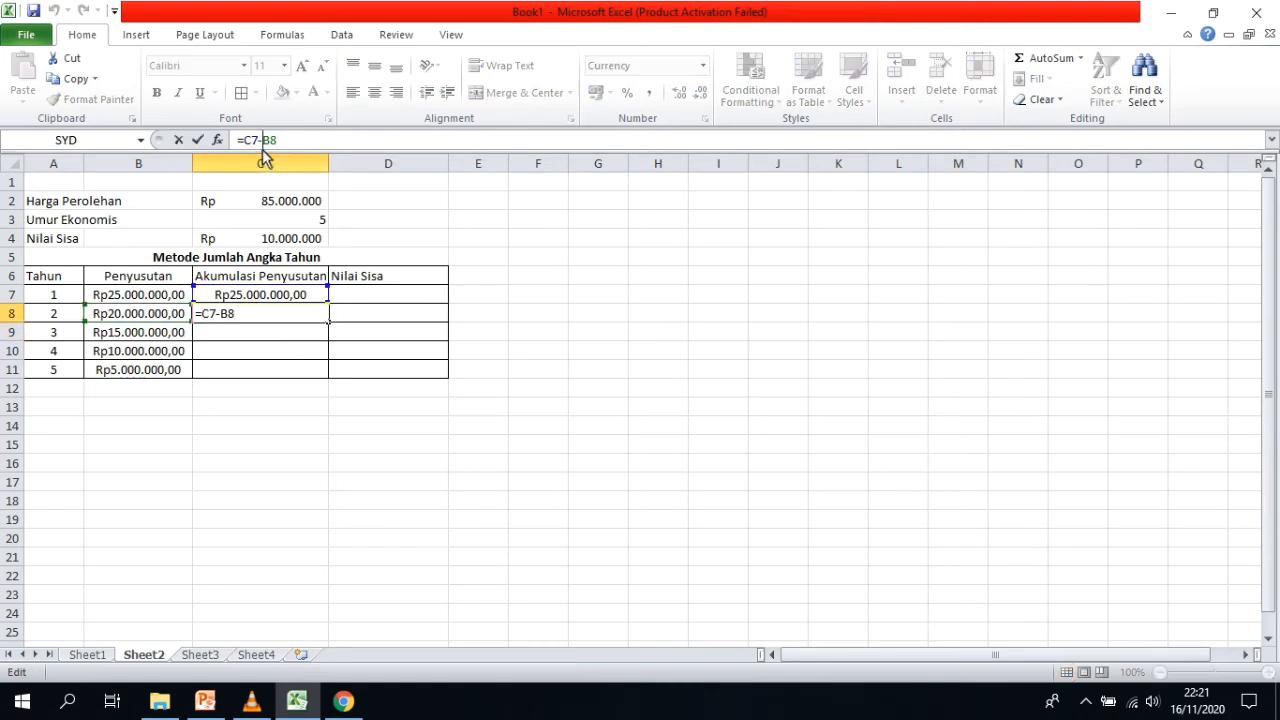
{"action": "key", "text": "BackSpace"}
{"action": "type", "text": "+"}
{"action": "left_click", "coordinate": [292, 331]}
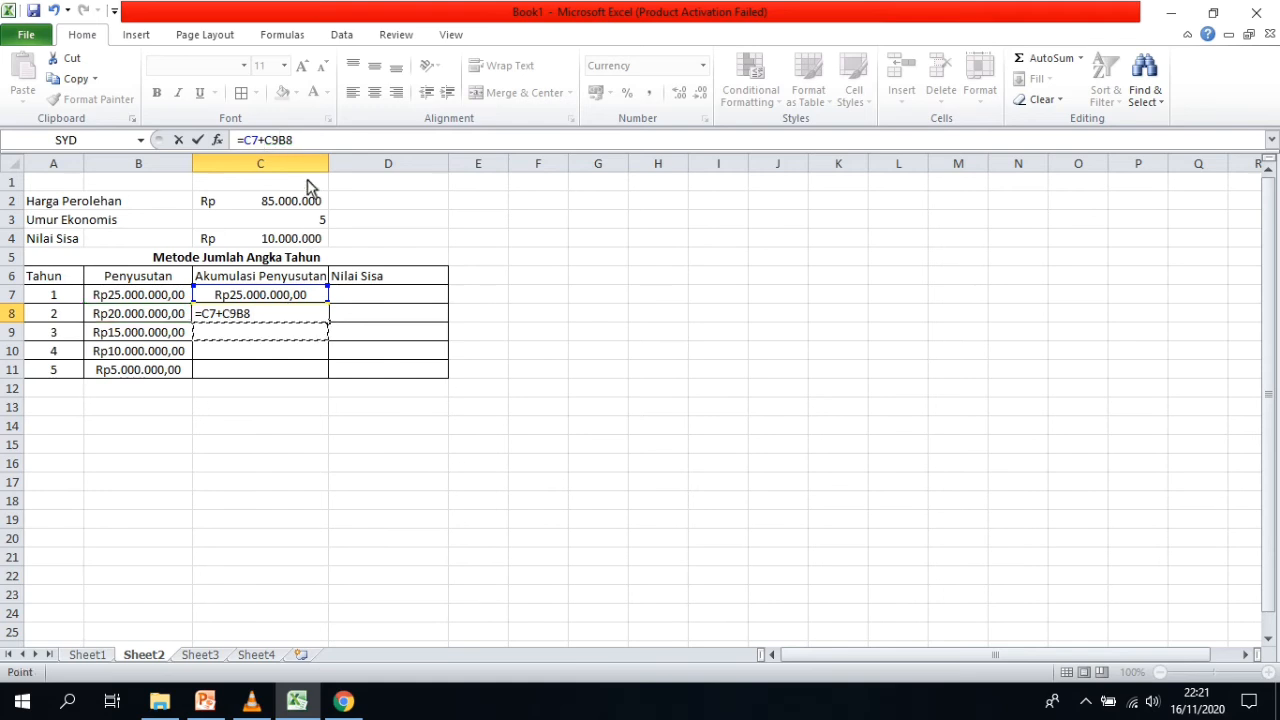
{"action": "key", "text": "BackSpace"}
{"action": "key", "text": "BackSpace"}
{"action": "key", "text": "Return"}
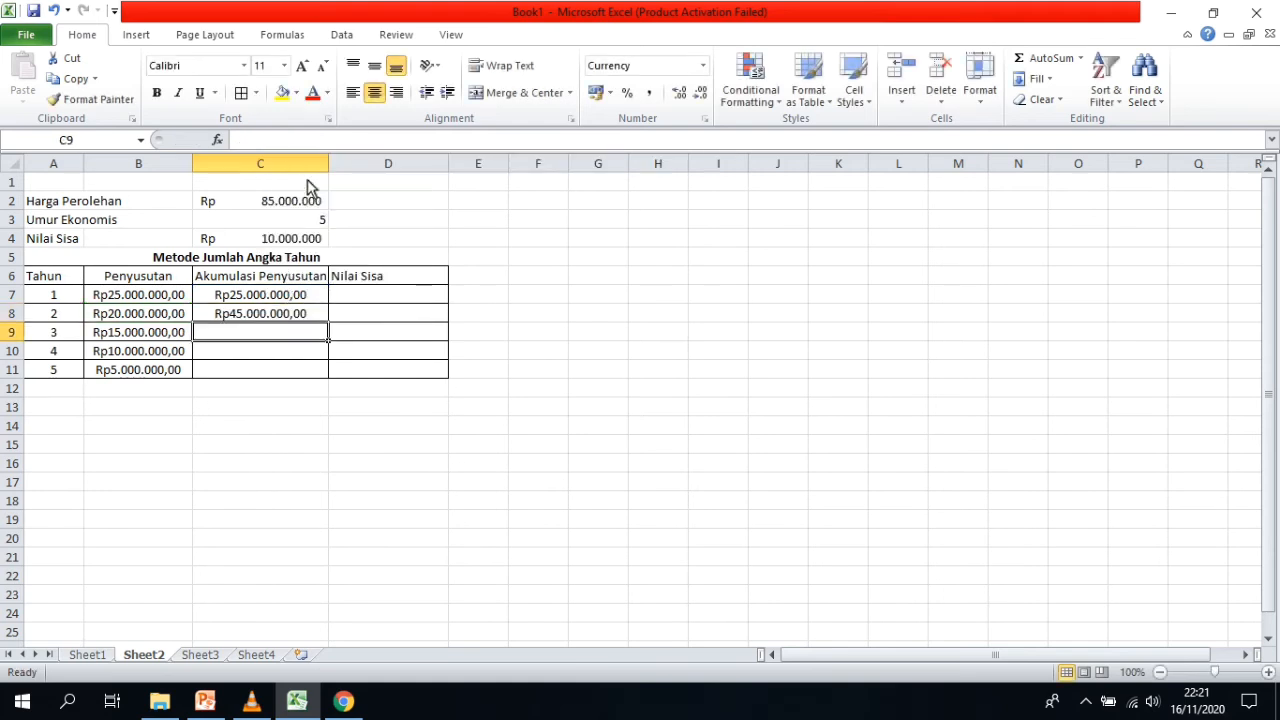
{"action": "left_click", "coordinate": [305, 315]}
{"action": "left_click_drag", "start_coordinate": [328, 322], "coordinate": [334, 382]}
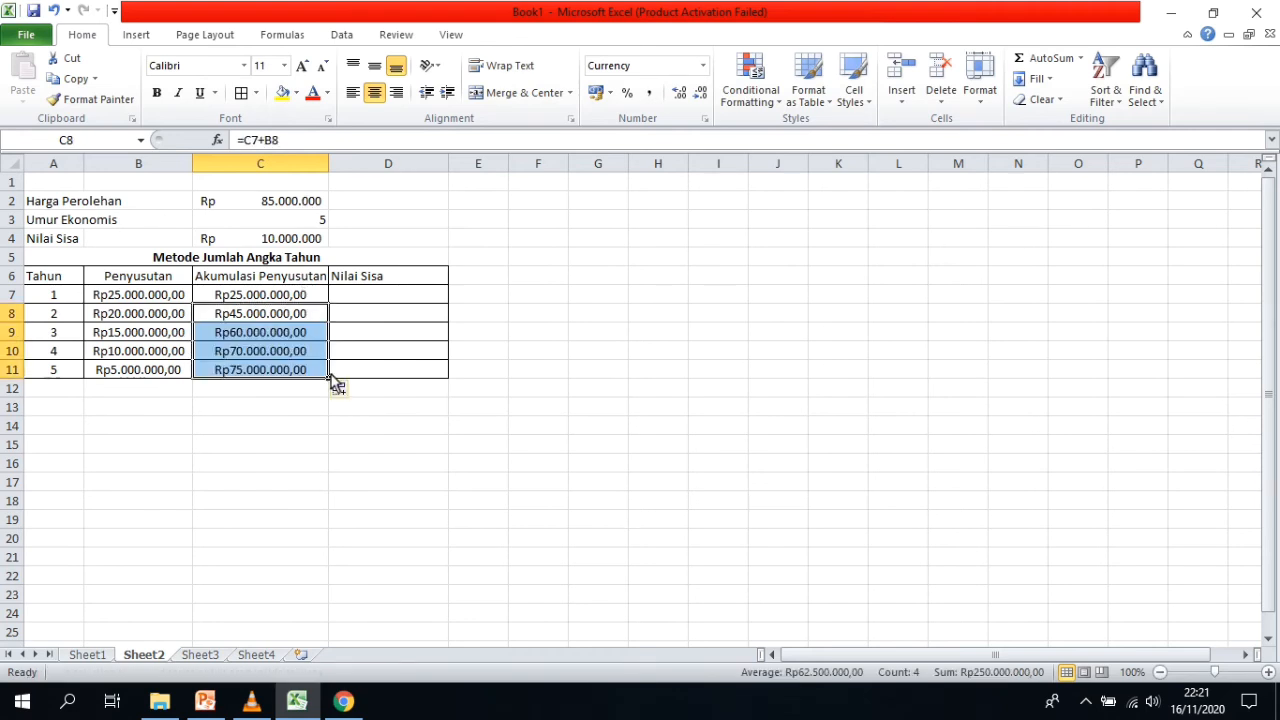
Enter =$C$2-C7 in D7 of Sheet2 for the year 1 Nilai Sisa and fill it down to D11.
{"action": "left_click", "coordinate": [415, 295]}
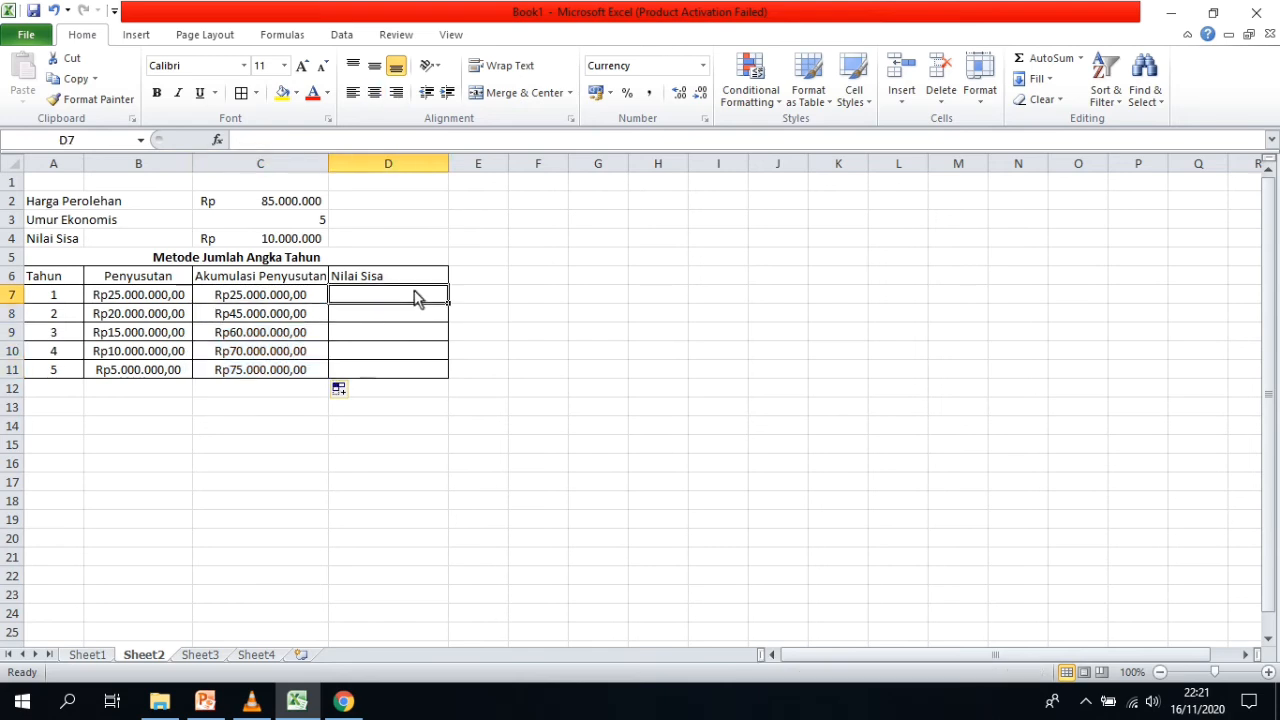
{"action": "type", "text": "="}
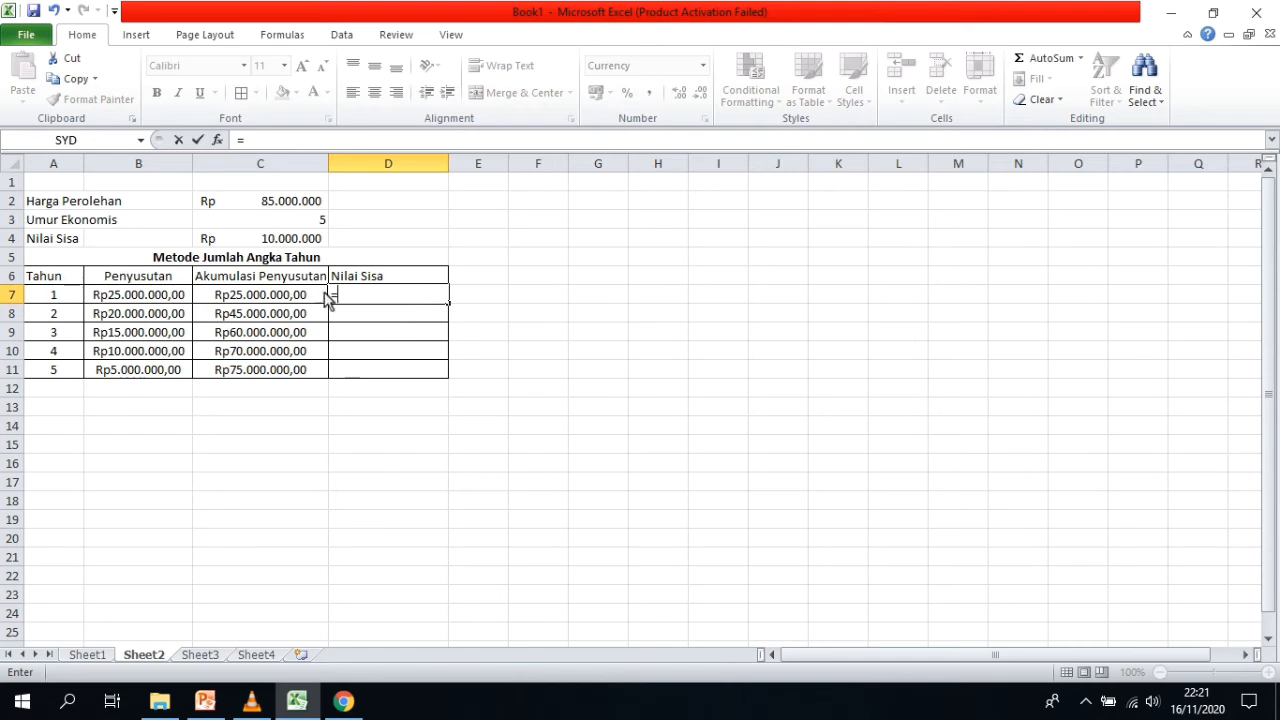
{"action": "left_click", "coordinate": [293, 203]}
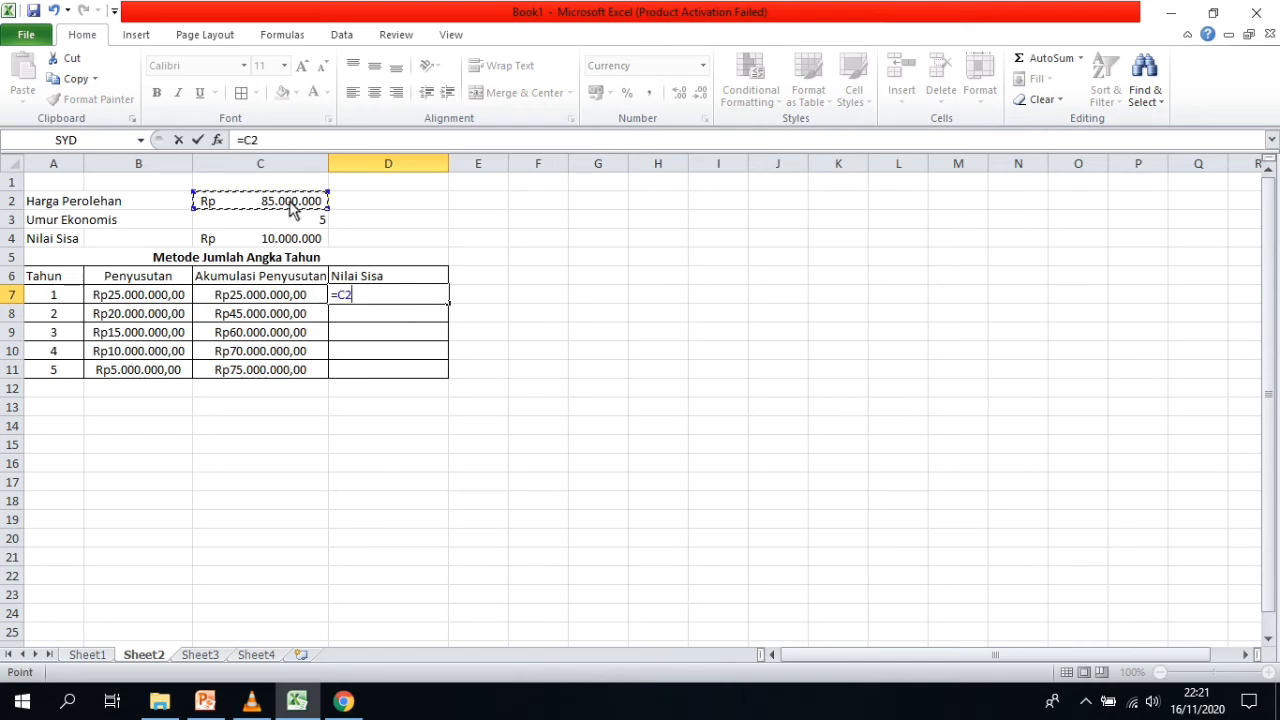
{"action": "key", "text": "F4"}
{"action": "type", "text": "-"}
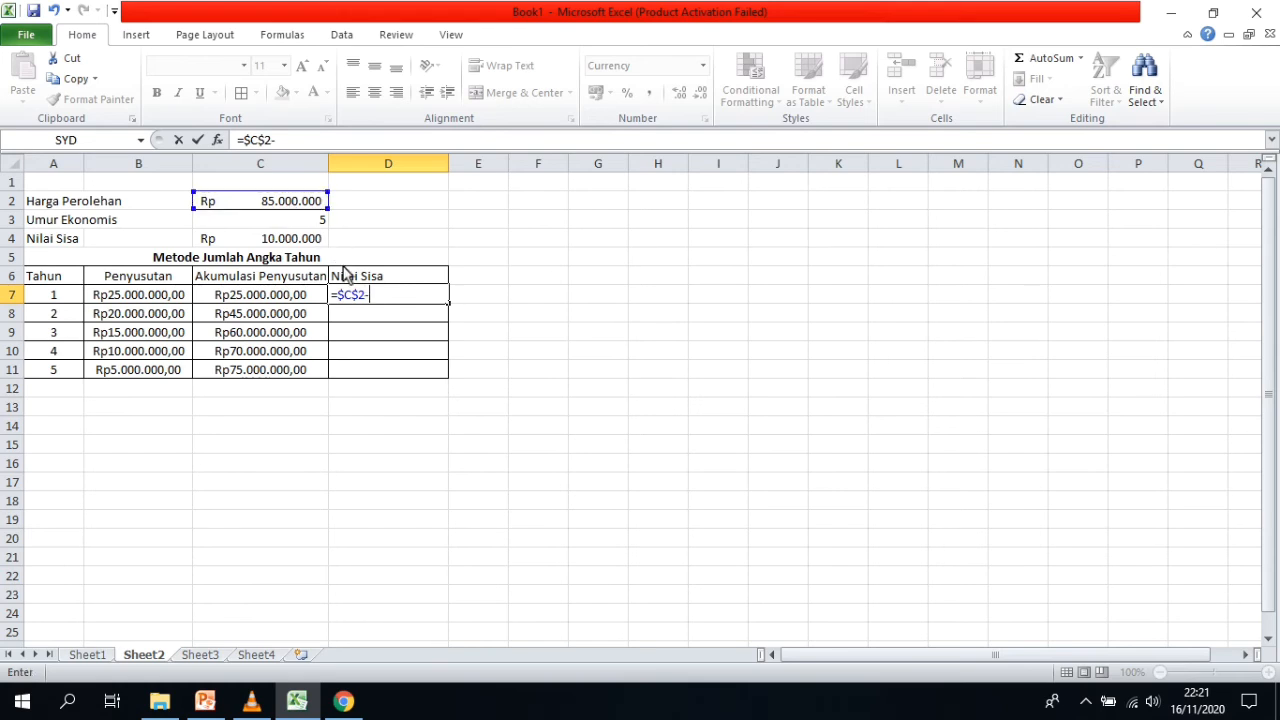
{"action": "left_click", "coordinate": [316, 298]}
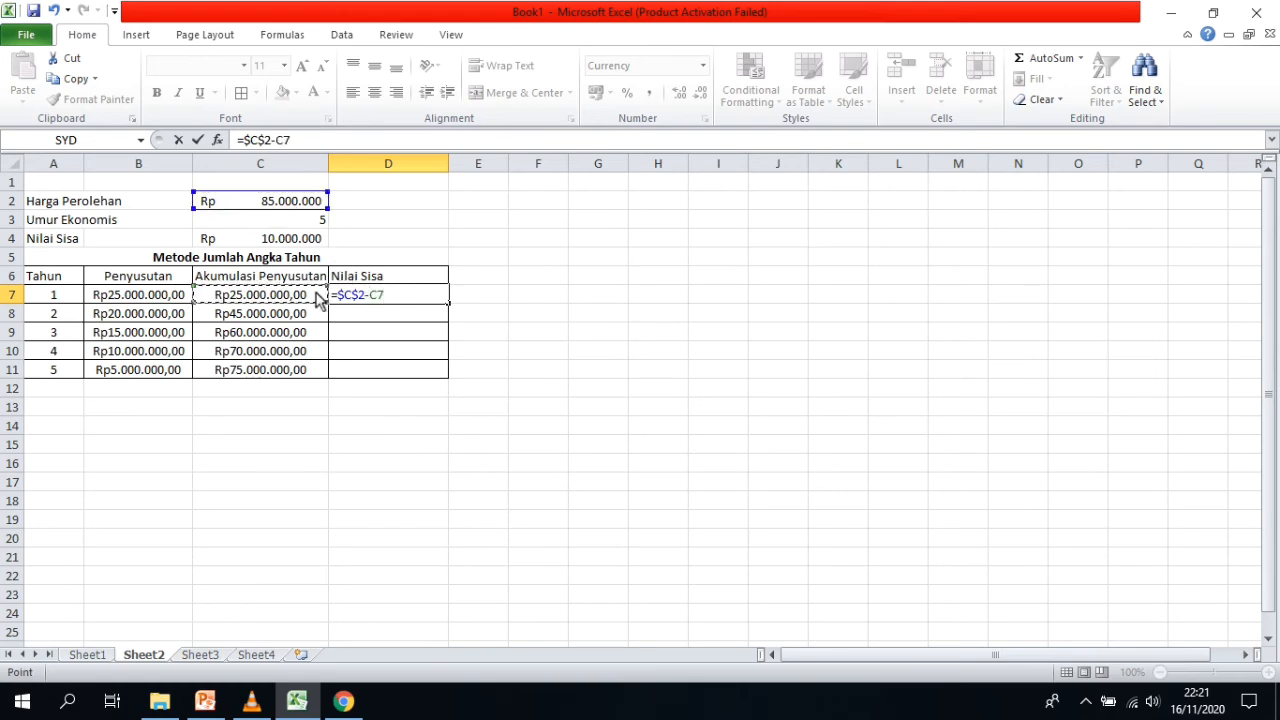
{"action": "key", "text": "Return"}
{"action": "left_click", "coordinate": [403, 301]}
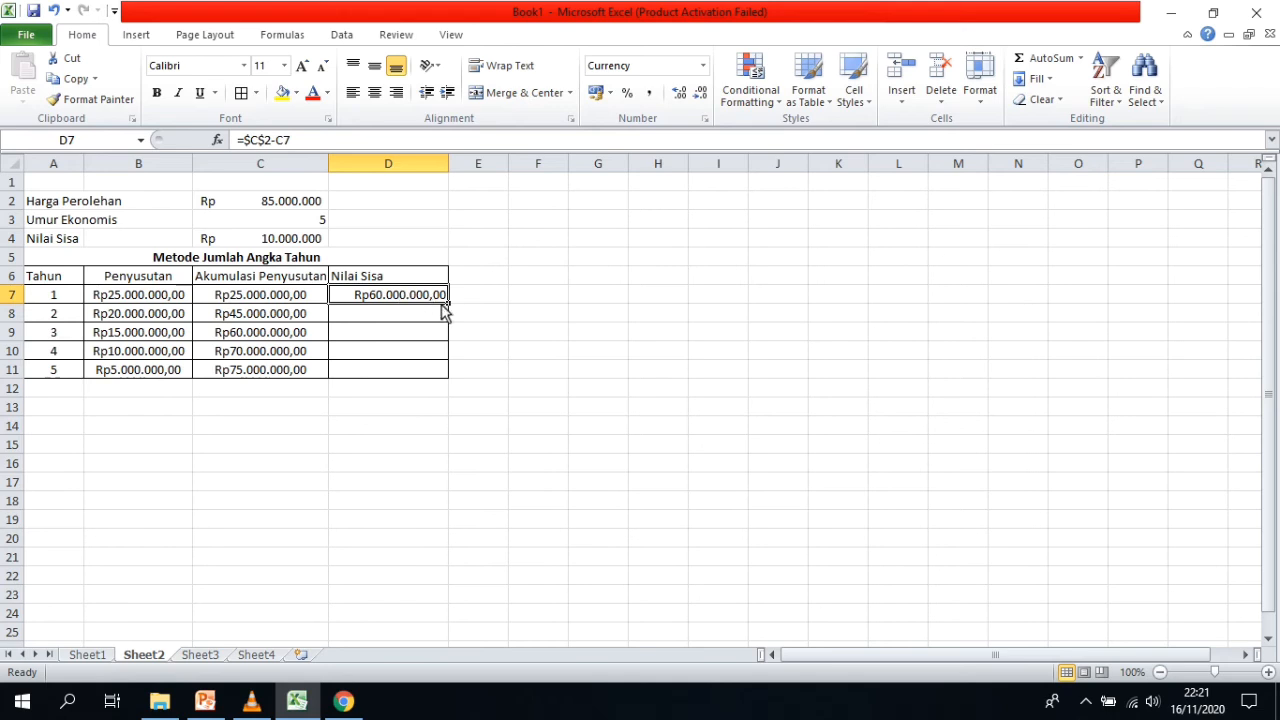
{"action": "left_click_drag", "start_coordinate": [447, 303], "coordinate": [446, 376]}
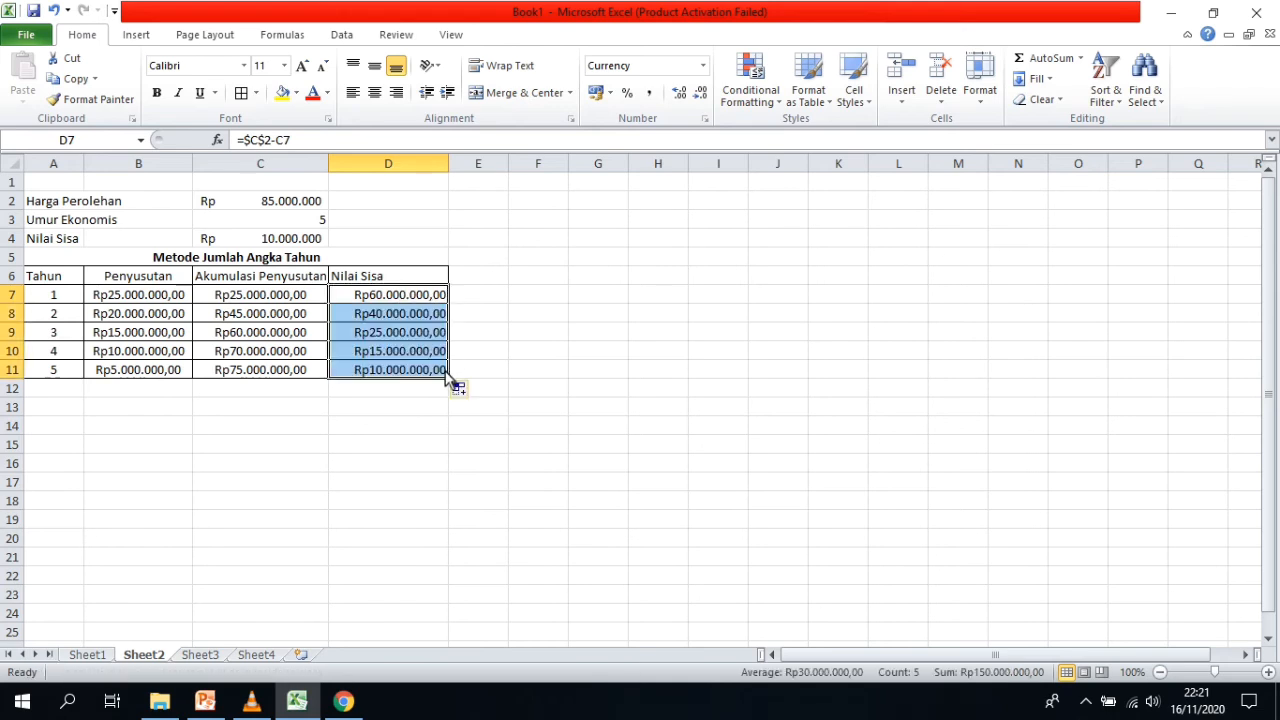
Insert the financial function DDB in B7 of Sheet3 for the year 1 Penyusutan.
{"action": "left_click", "coordinate": [321, 446]}
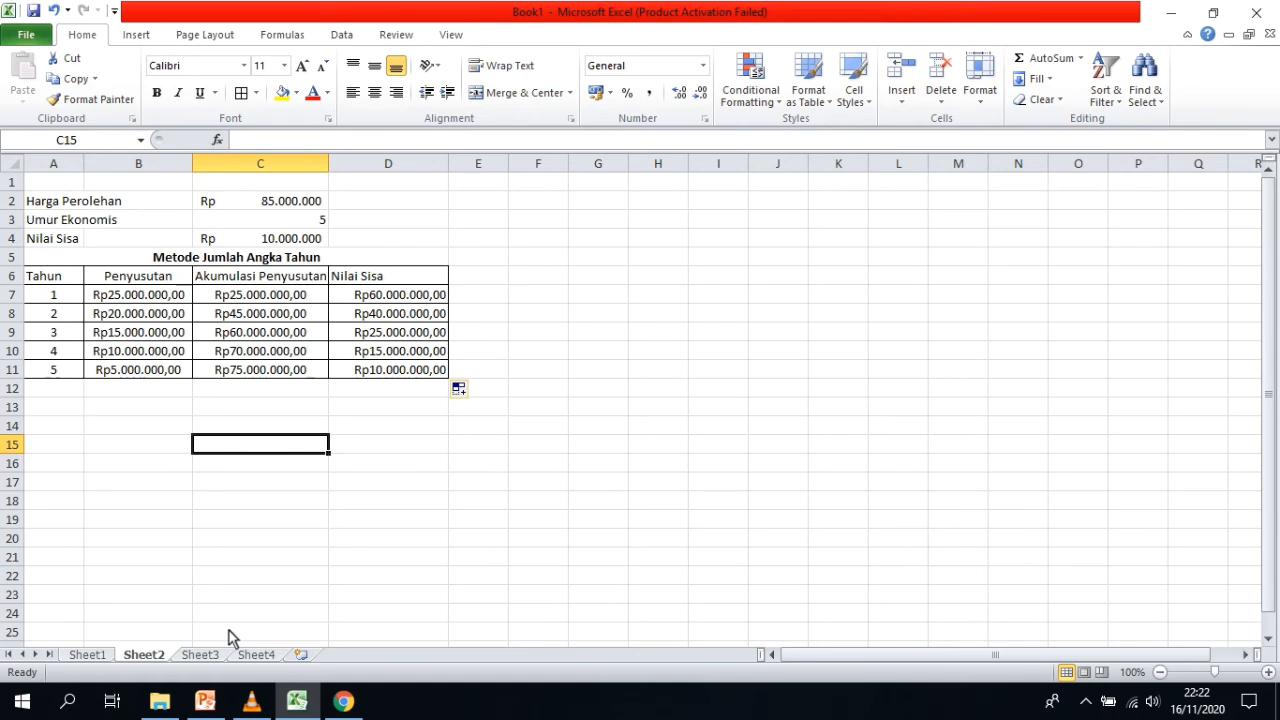
{"action": "left_click", "coordinate": [200, 656]}
{"action": "left_click", "coordinate": [380, 425]}
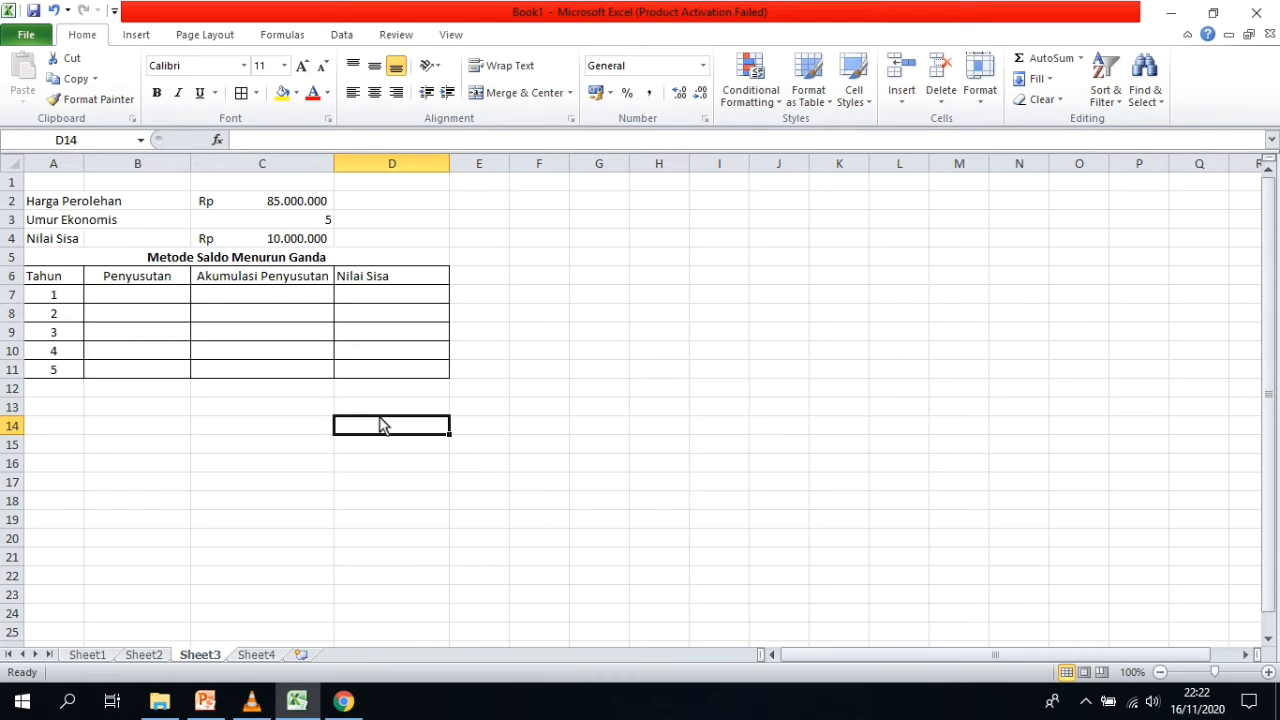
{"action": "left_click", "coordinate": [143, 296]}
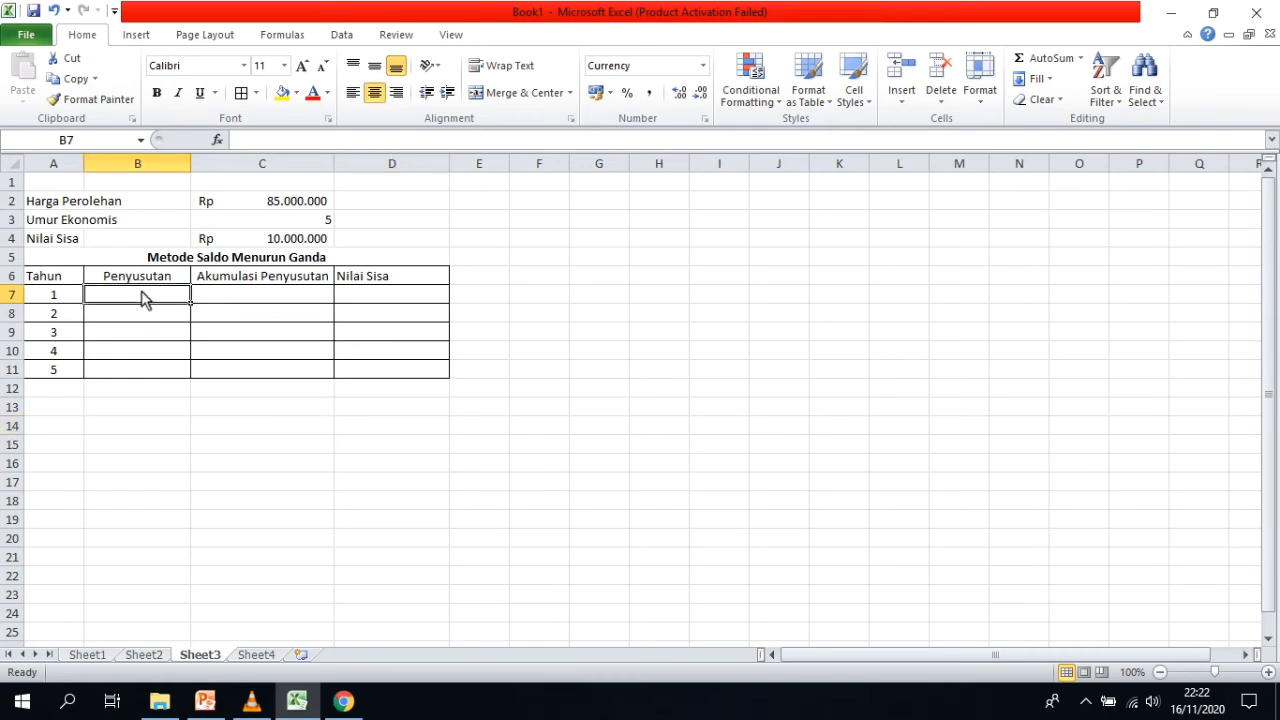
{"action": "left_click", "coordinate": [217, 140]}
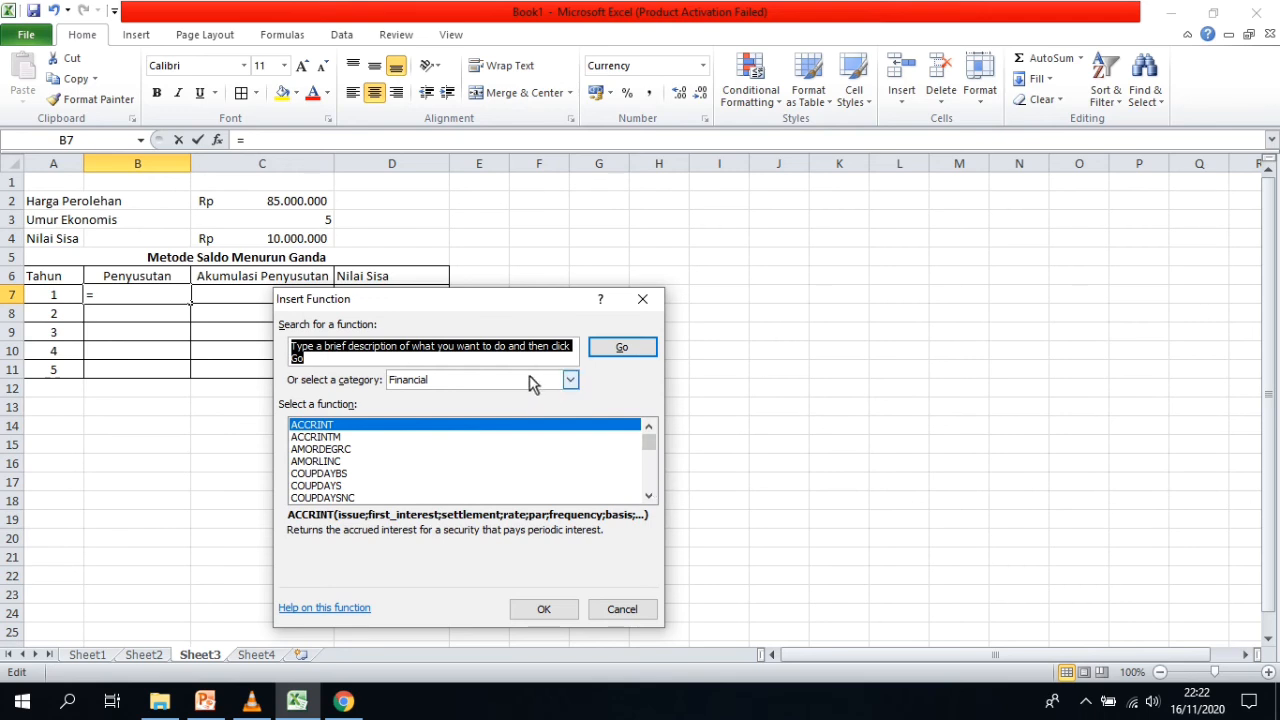
{"action": "left_click", "coordinate": [649, 479]}
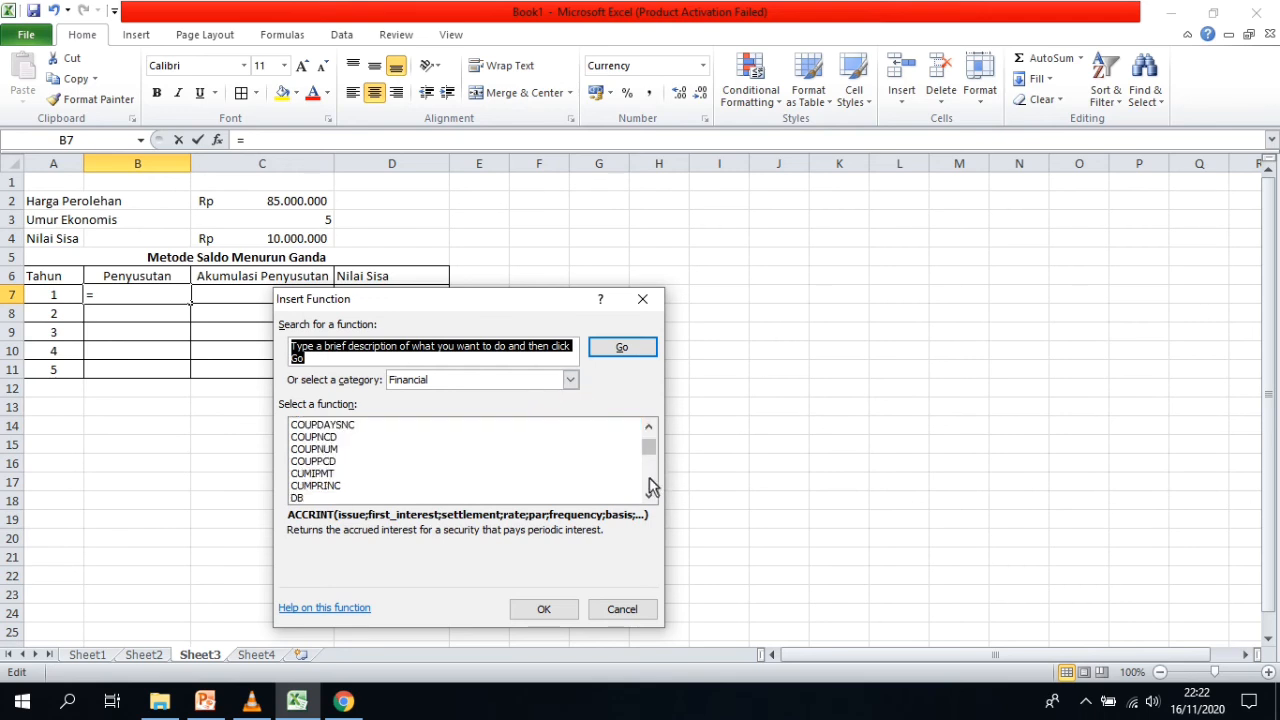
{"action": "left_click", "coordinate": [651, 487]}
{"action": "left_click", "coordinate": [310, 438]}
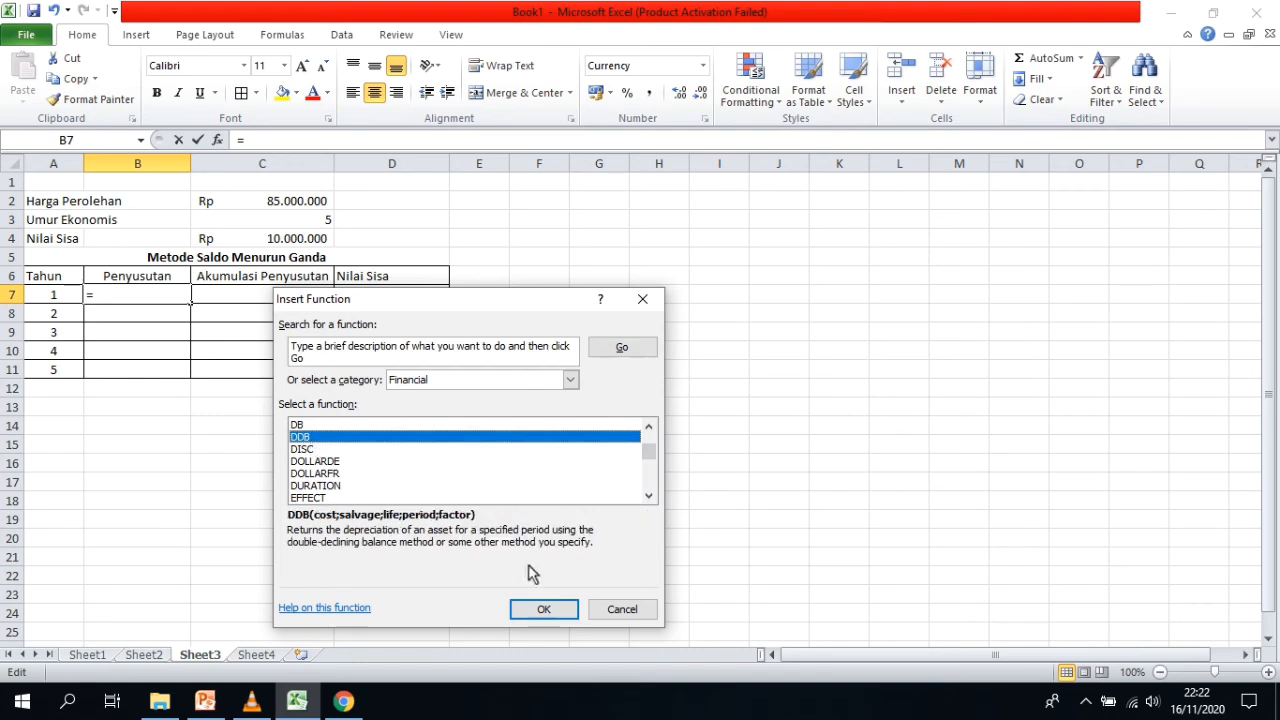
{"action": "left_click", "coordinate": [556, 611]}
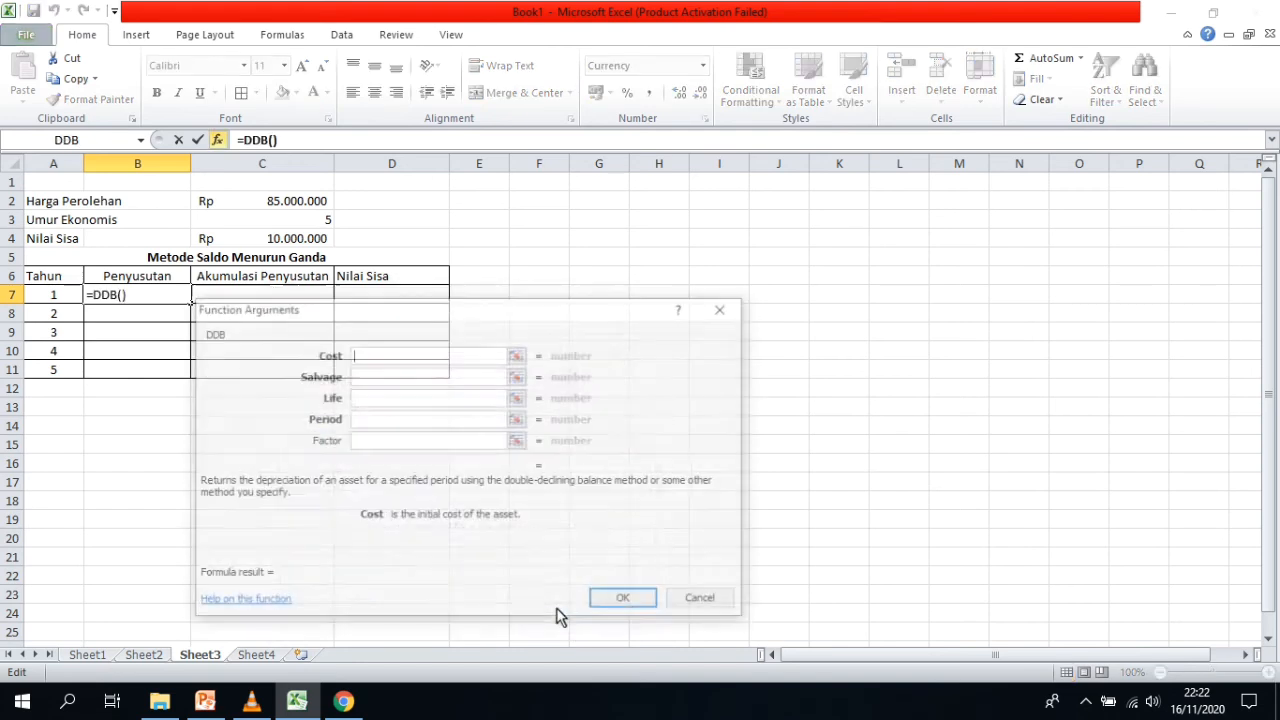
Set the DDB cost to $C$2 and the salvage to $C$4 as absolute references.
{"action": "left_click", "coordinate": [260, 203]}
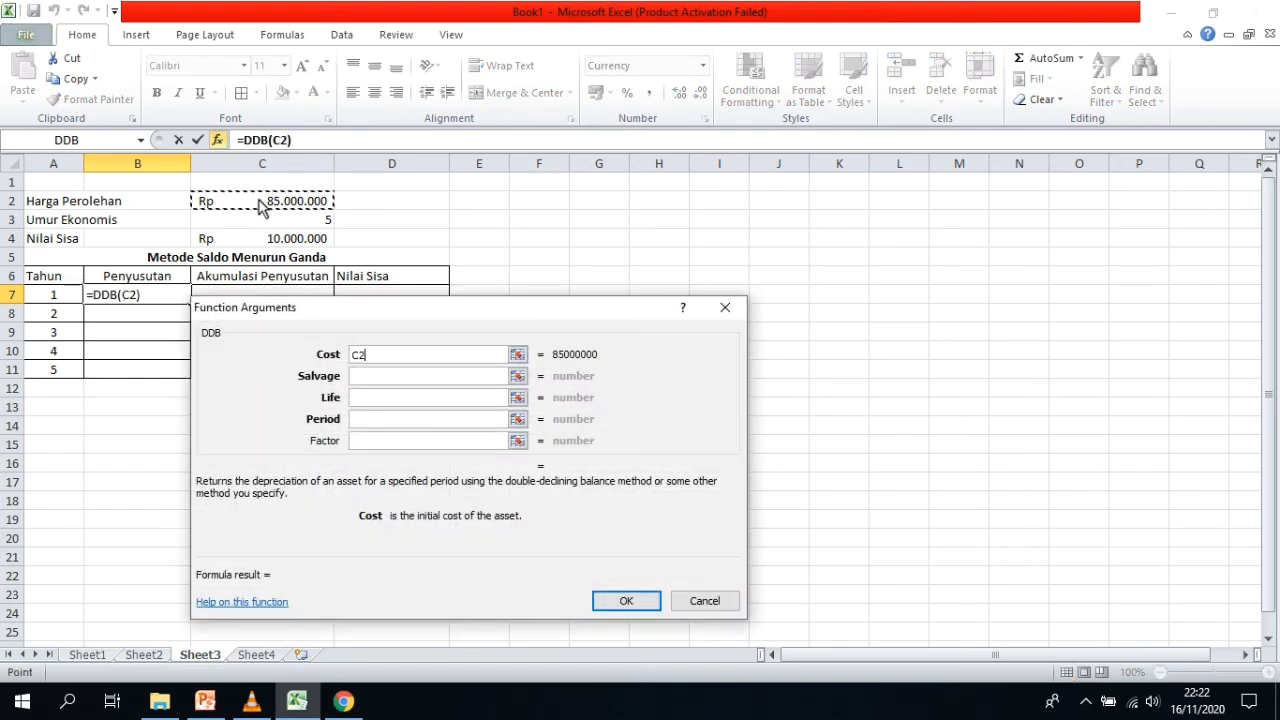
{"action": "key", "text": "F4"}
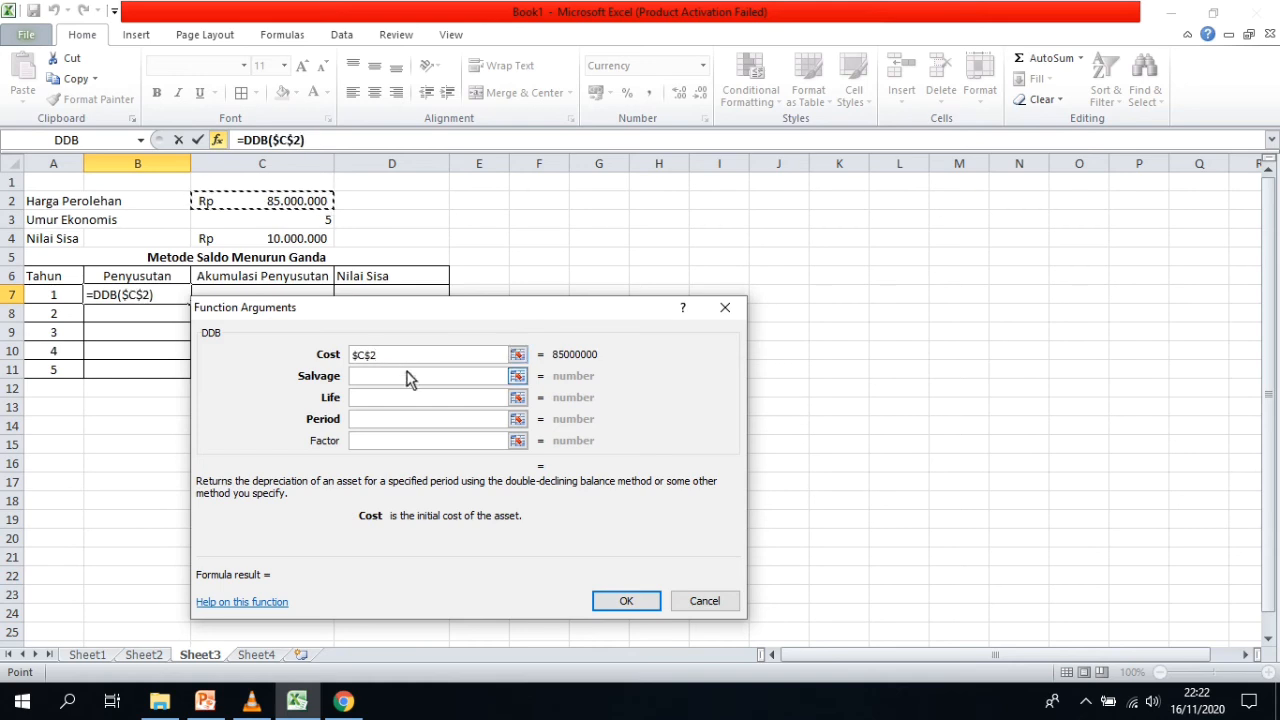
{"action": "left_click", "coordinate": [409, 378]}
{"action": "left_click", "coordinate": [294, 244]}
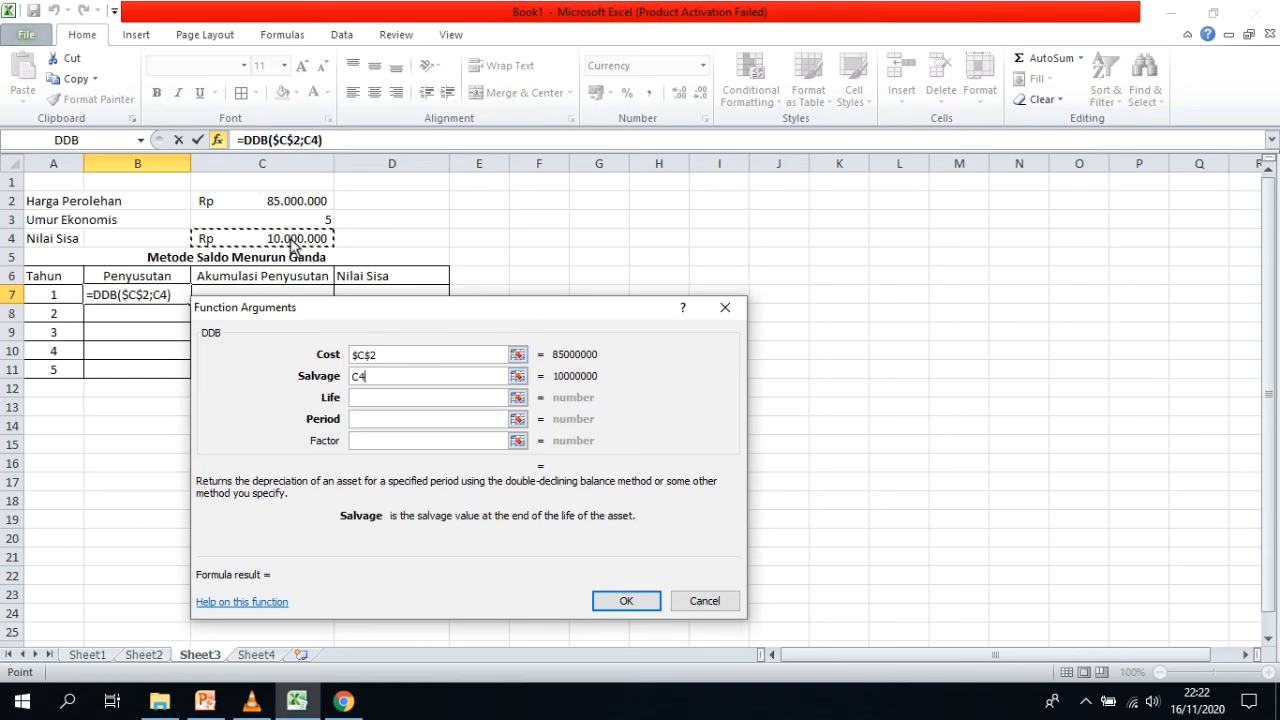
{"action": "key", "text": "F4"}
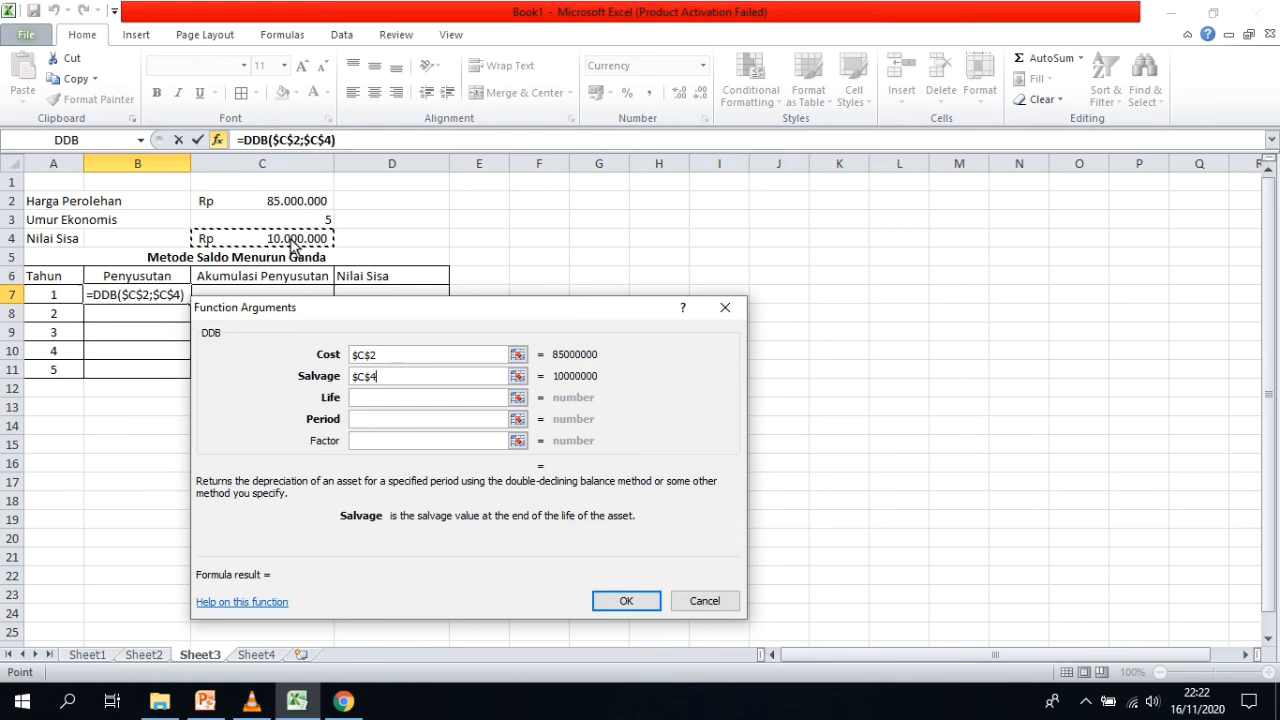
Complete the DDB formula with life $C$3 and period A7, and fill it down from B7 to B11.
{"action": "left_click", "coordinate": [371, 403]}
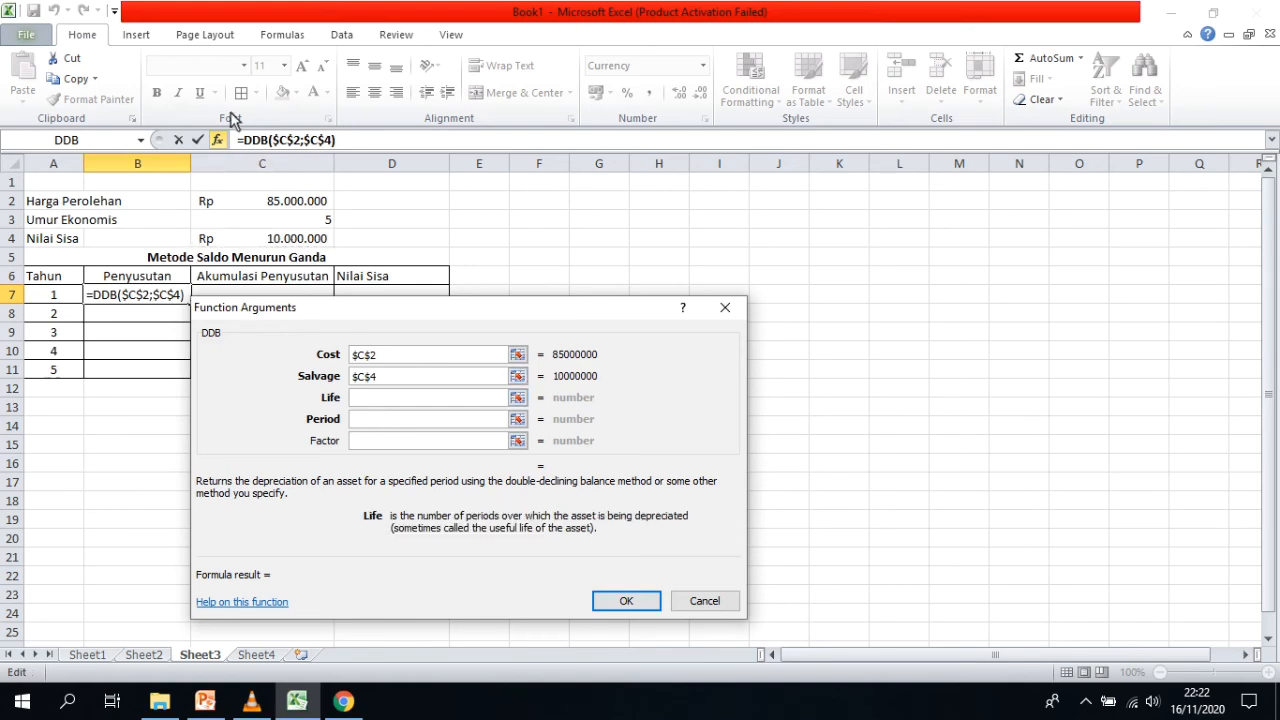
{"action": "left_click", "coordinate": [294, 227]}
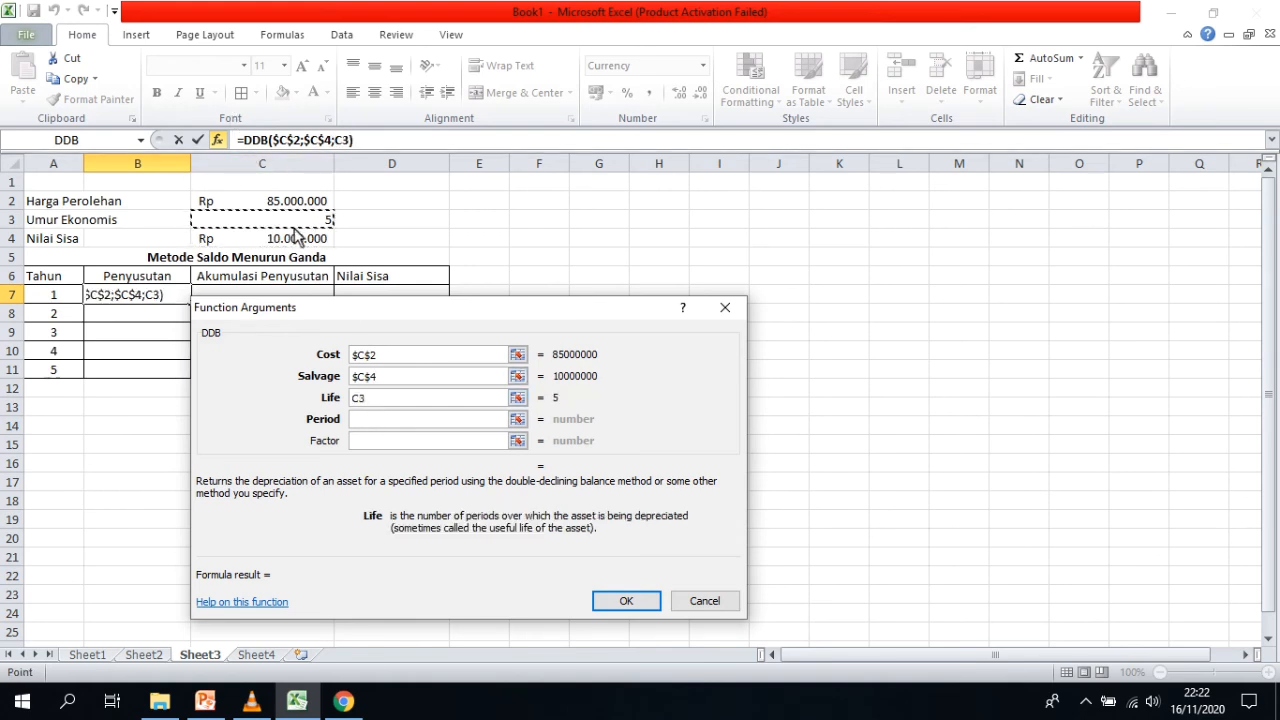
{"action": "key", "text": "F4"}
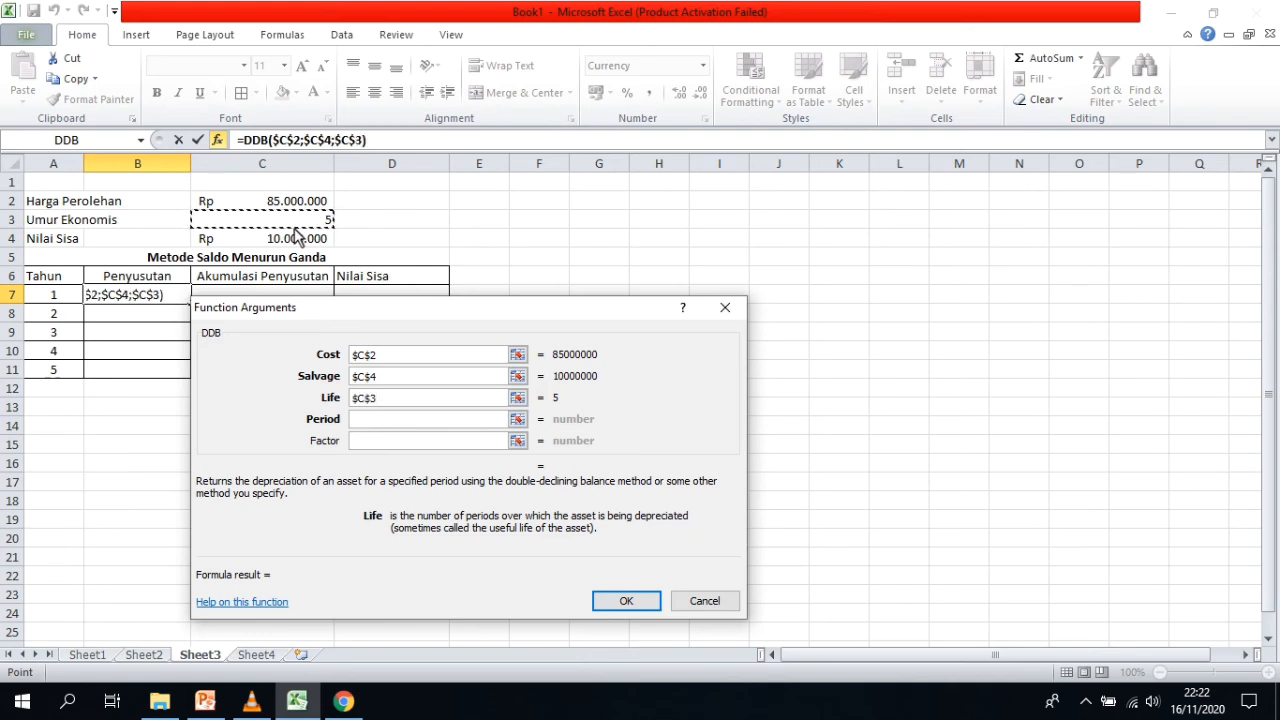
{"action": "left_click", "coordinate": [383, 419]}
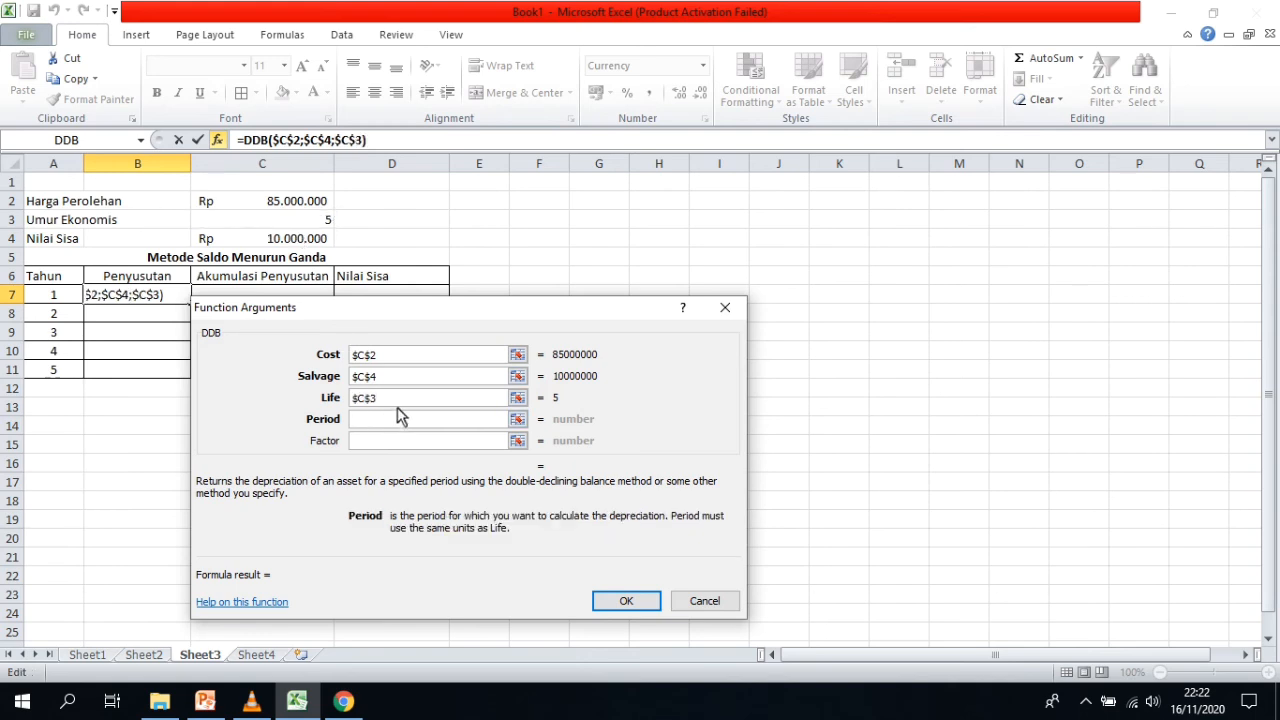
{"action": "left_click", "coordinate": [67, 301]}
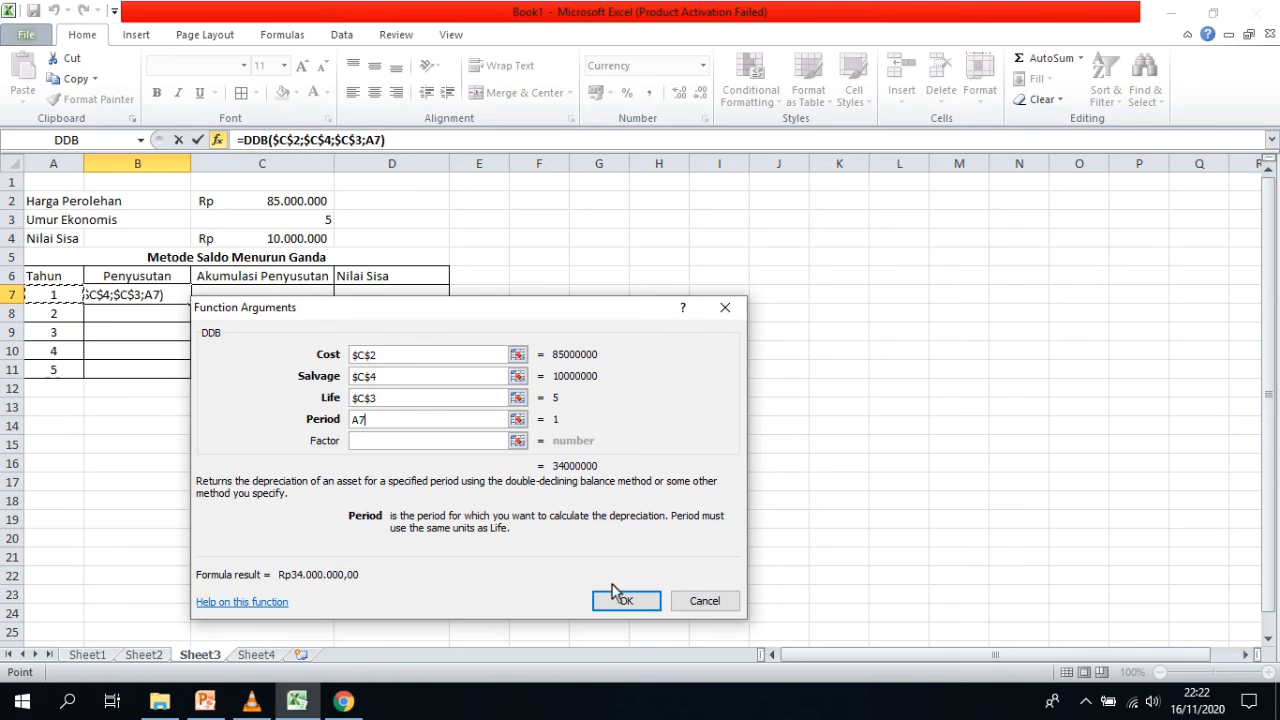
{"action": "left_click", "coordinate": [648, 603]}
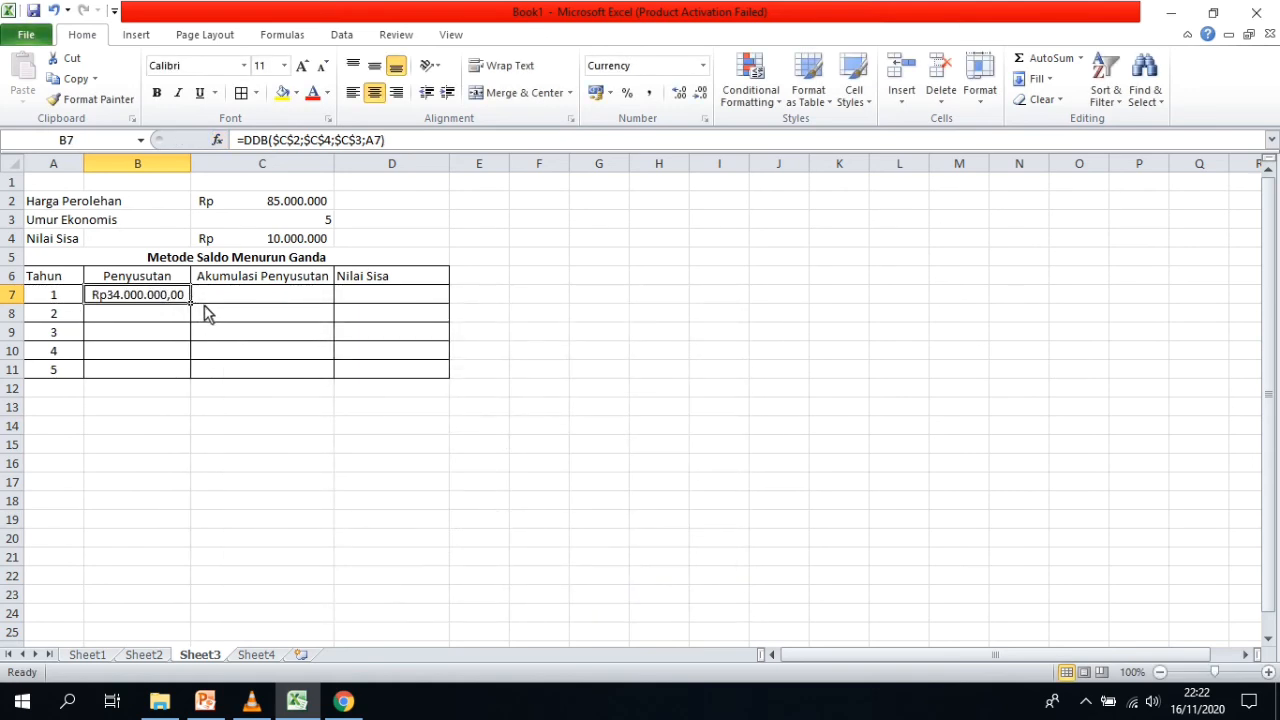
{"action": "left_click_drag", "start_coordinate": [191, 305], "coordinate": [193, 376]}
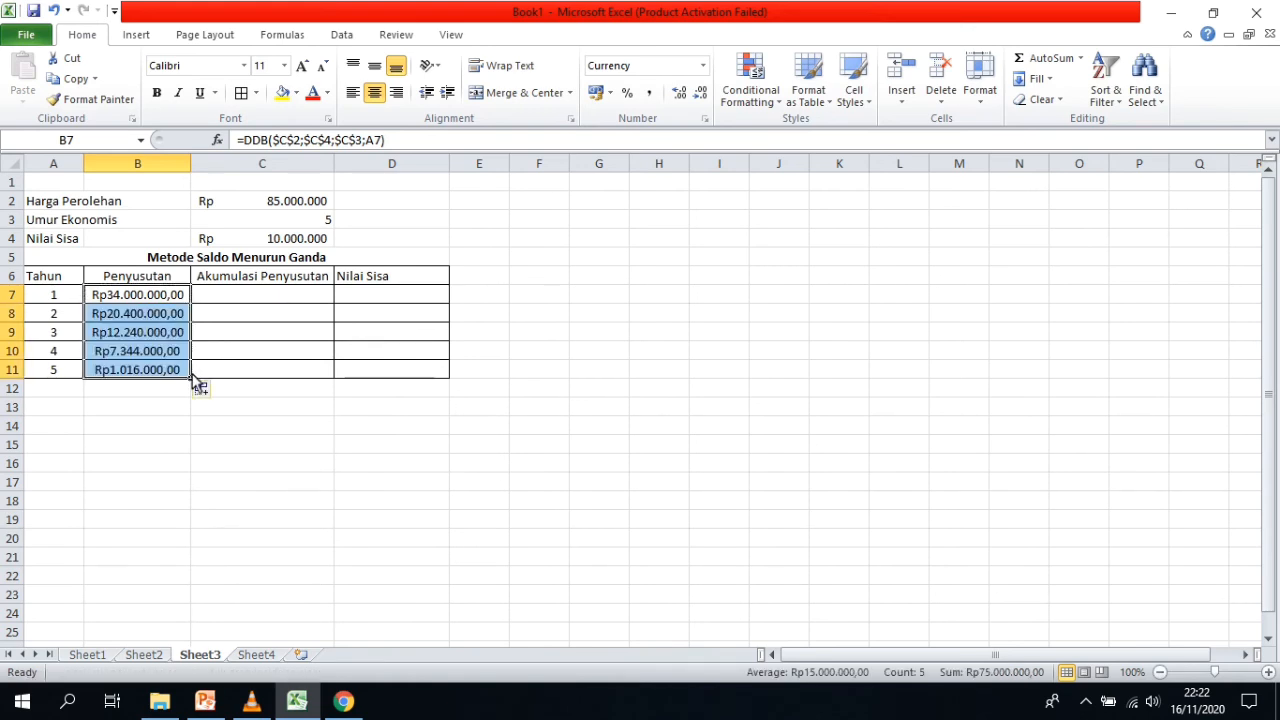
Enter the formula =B7 in C7 of Sheet3 for the year 1 Akumulasi Penyusutan.
{"action": "left_click", "coordinate": [304, 298]}
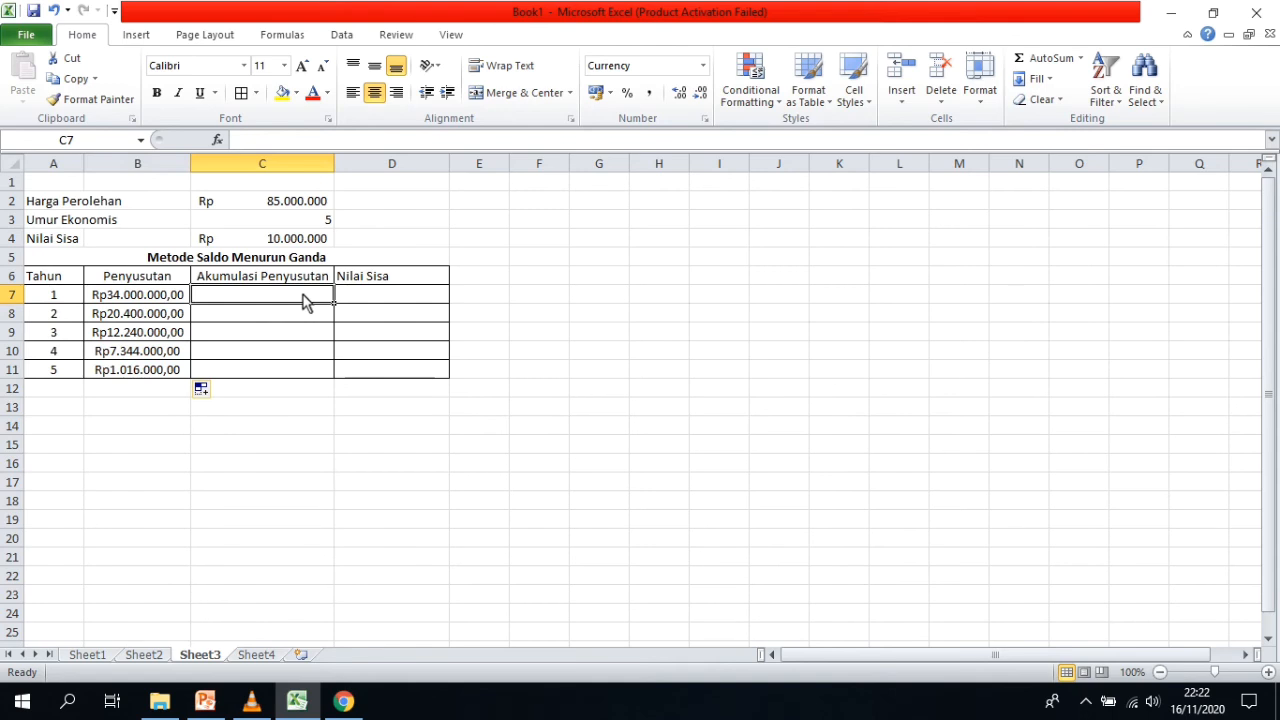
{"action": "type", "text": "="}
{"action": "left_click", "coordinate": [183, 303]}
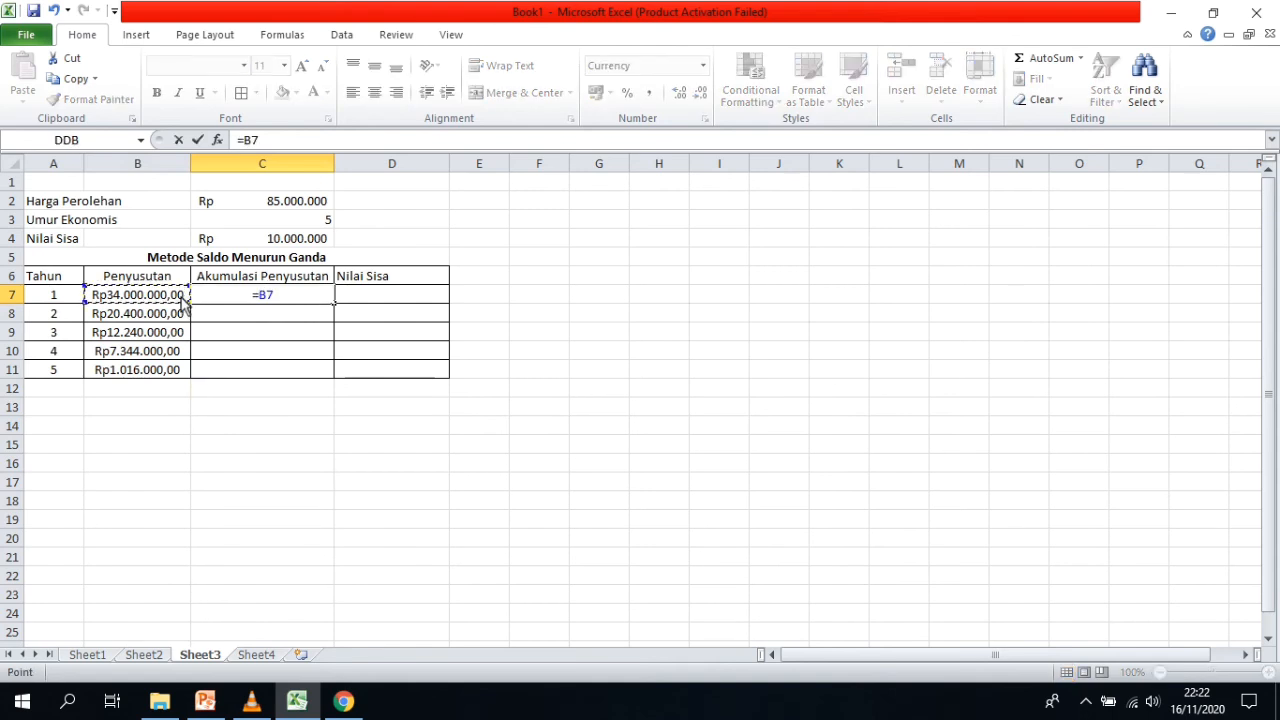
{"action": "key", "text": "Return"}
Try the formula =C7 in C8 for the year 2 Akumulasi Penyusutan.
{"action": "type", "text": "="}
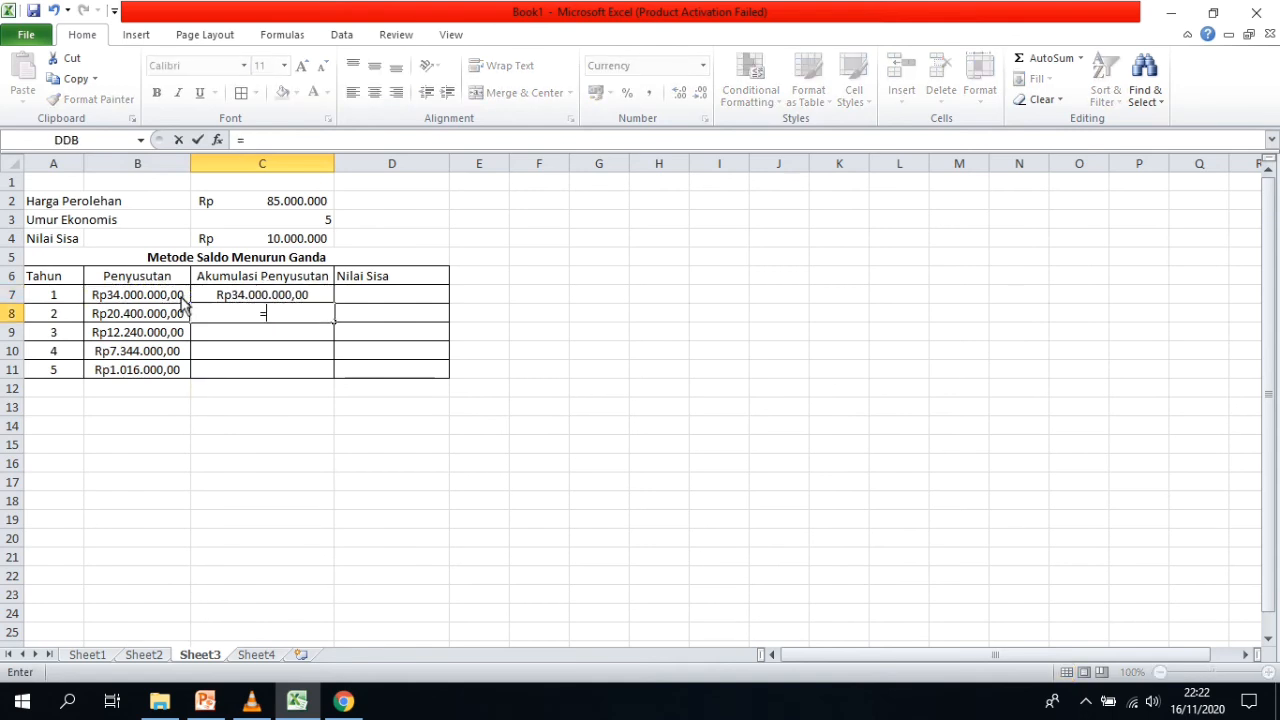
{"action": "left_click", "coordinate": [248, 298]}
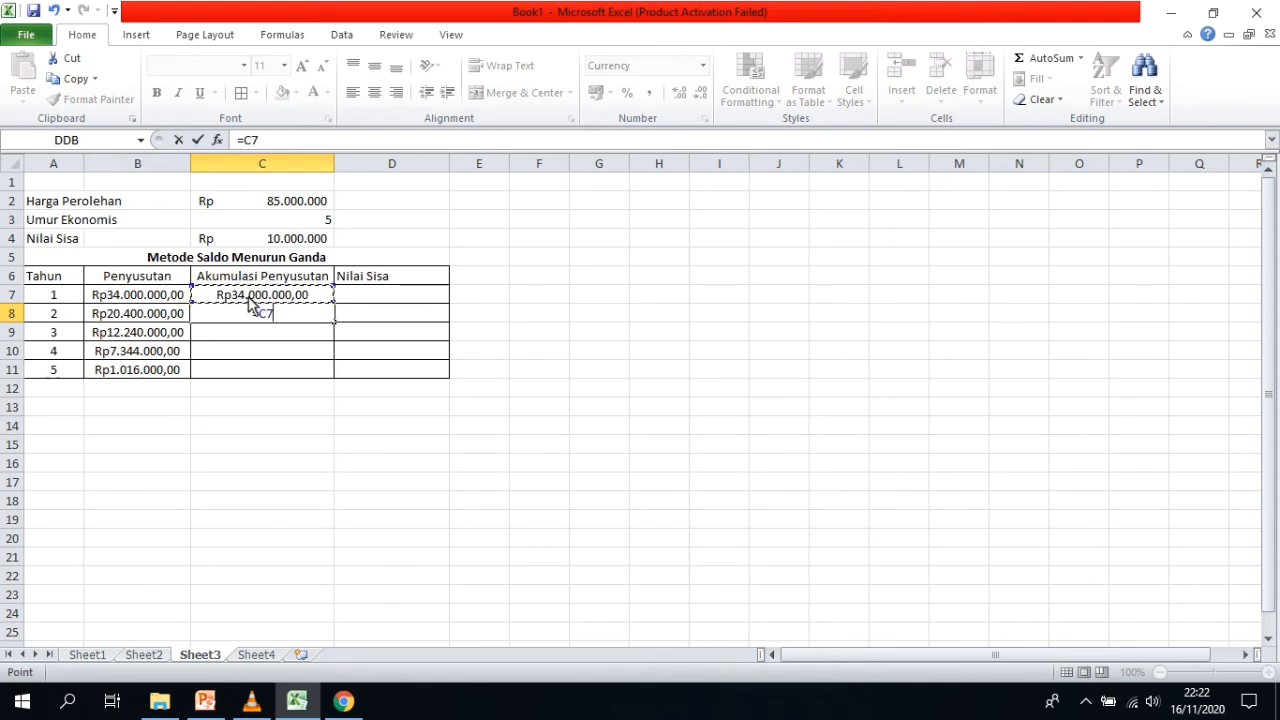
{"action": "key", "text": "Return"}
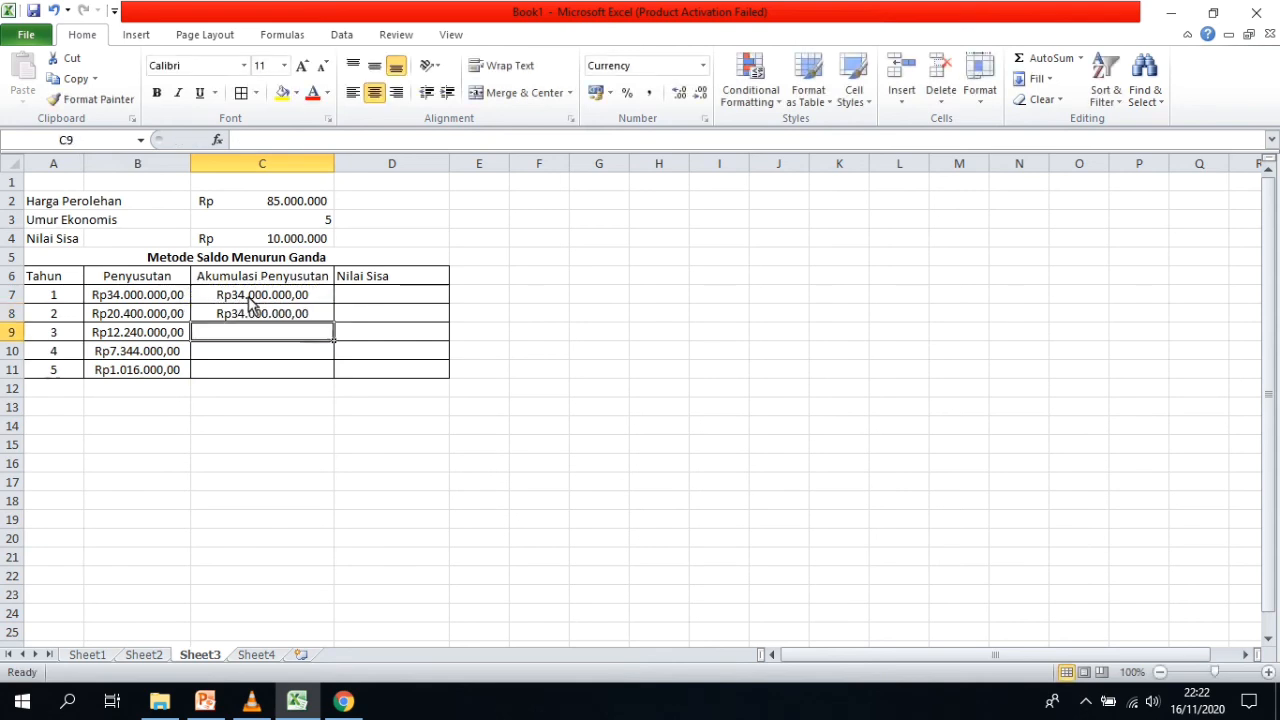
Try =C8+B8 in C9 for the year 3 Akumulasi Penyusutan, and fill the C8 formula down to C11.
{"action": "type", "text": "="}
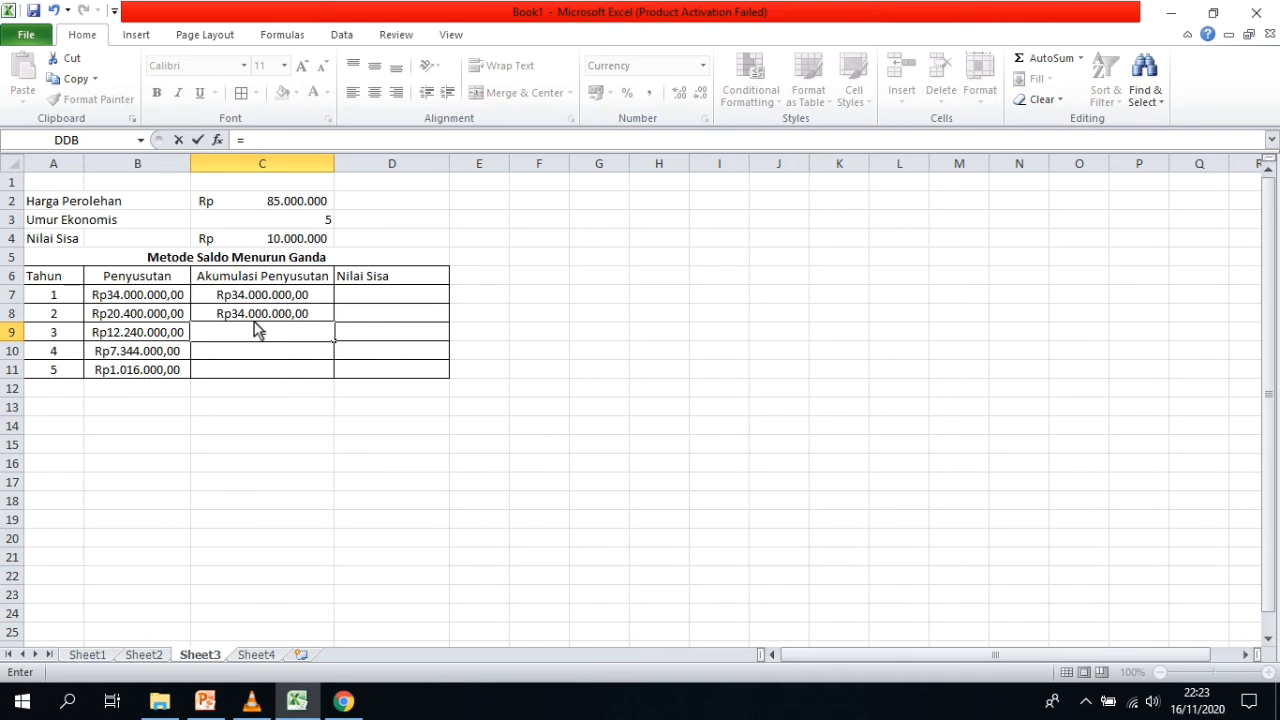
{"action": "key", "text": "Up"}
{"action": "left_click", "coordinate": [268, 143]}
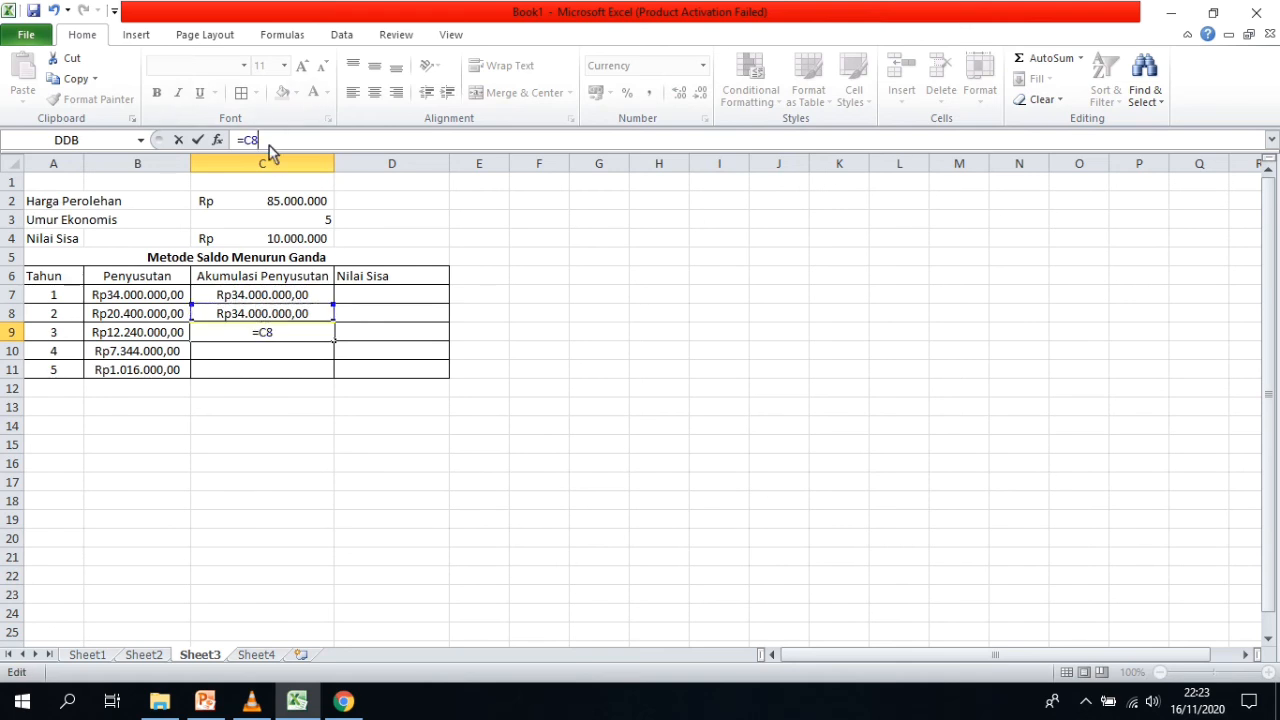
{"action": "type", "text": "+"}
{"action": "left_click", "coordinate": [175, 316]}
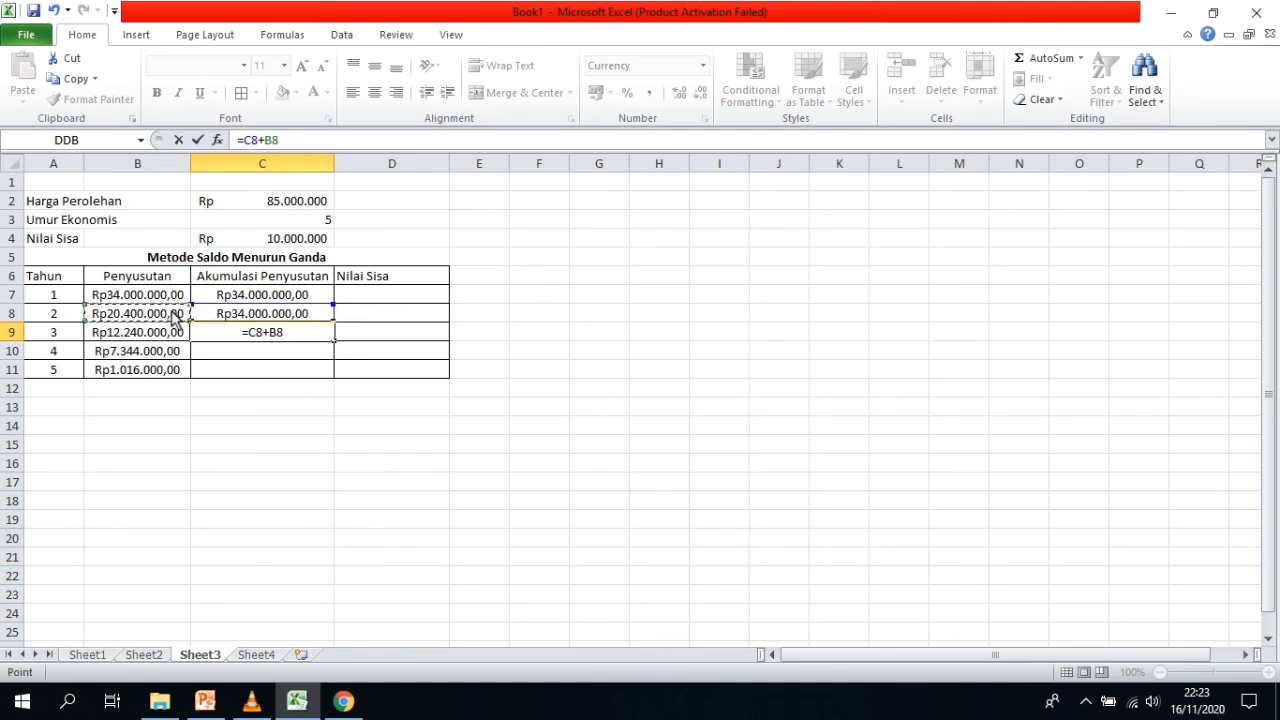
{"action": "key", "text": "Return"}
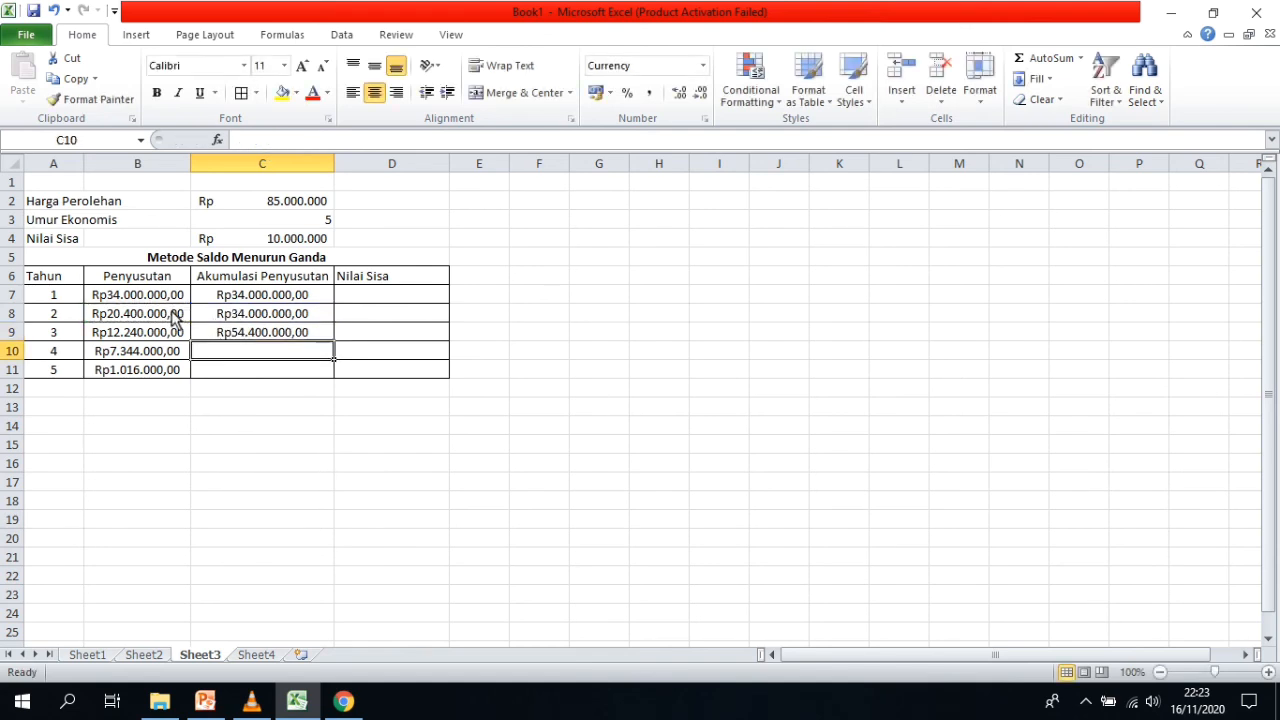
{"action": "left_click", "coordinate": [308, 317]}
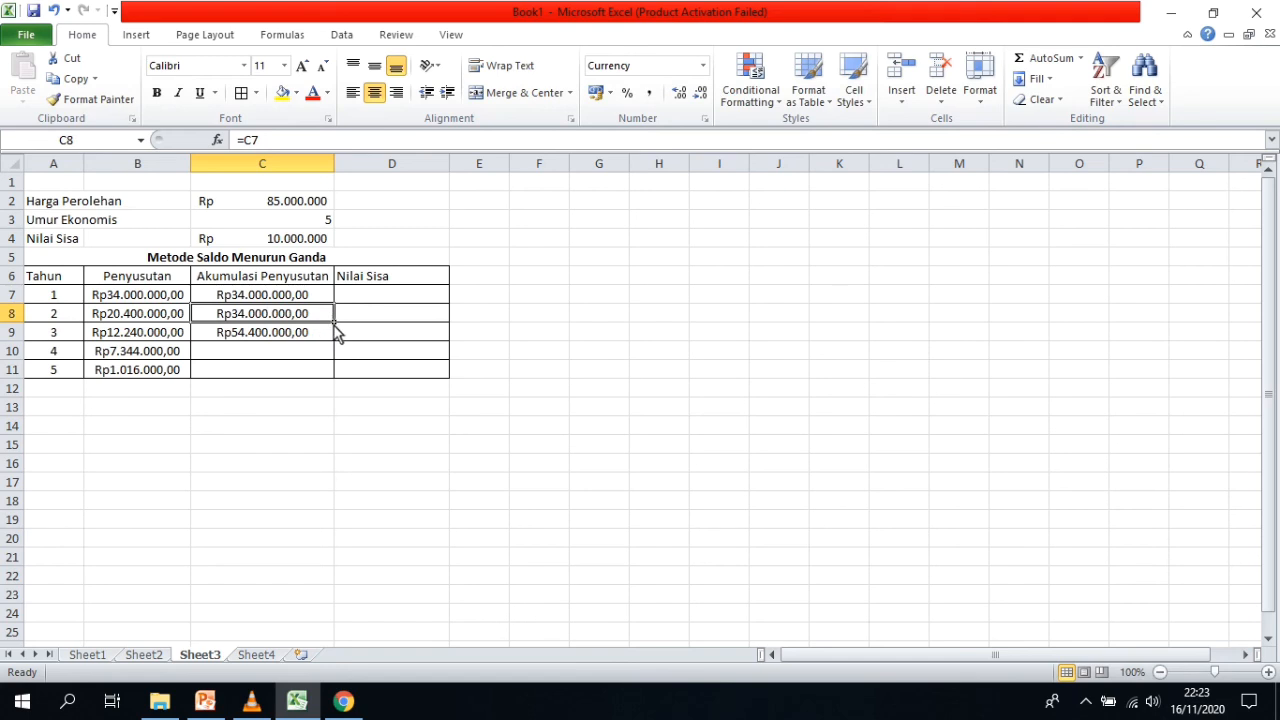
{"action": "left_click_drag", "start_coordinate": [336, 330], "coordinate": [328, 388]}
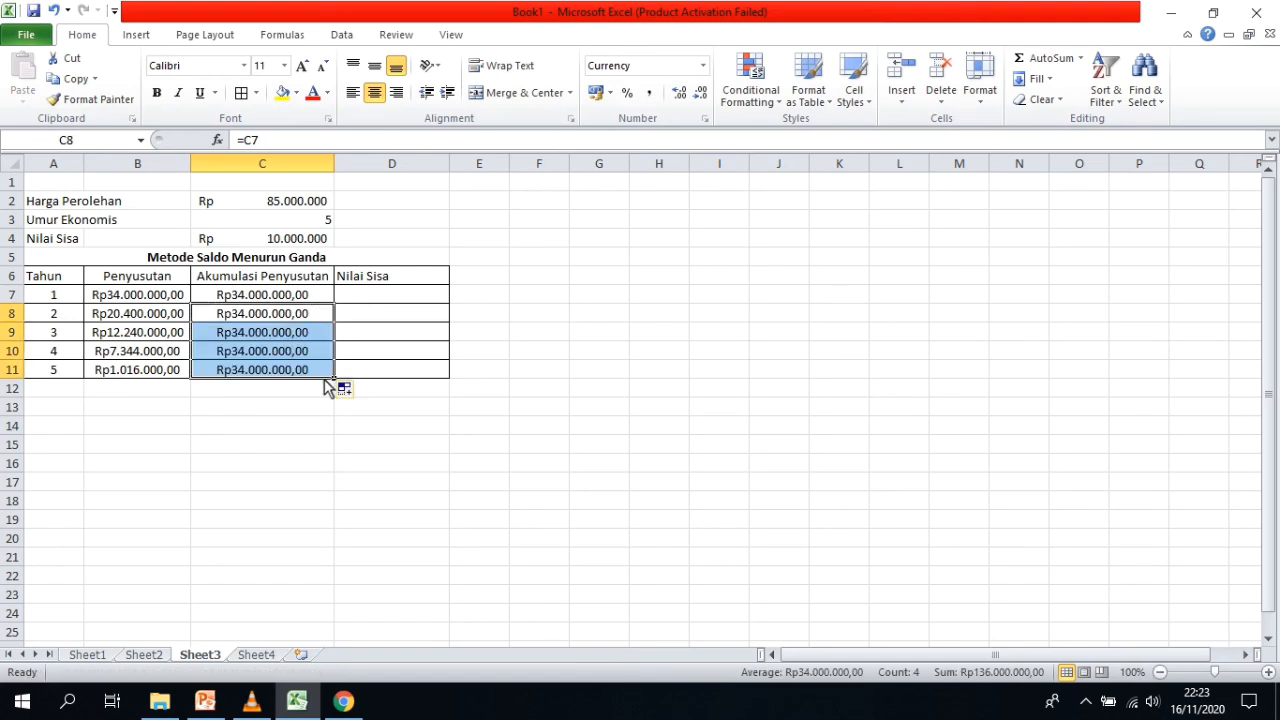
Correct the year 2 Akumulasi Penyusutan formula in C8 of Sheet3 to =C7+B8 and fill it down to C11.
{"action": "left_click", "coordinate": [286, 315]}
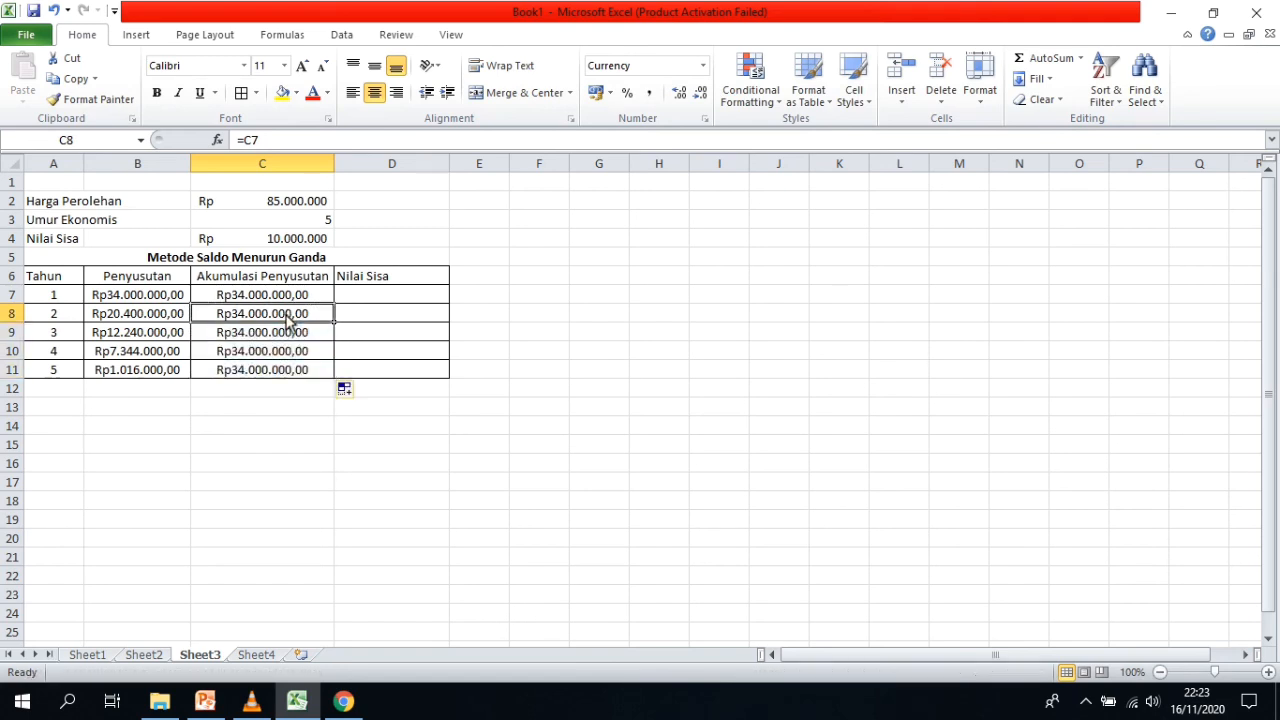
{"action": "type", "text": "="}
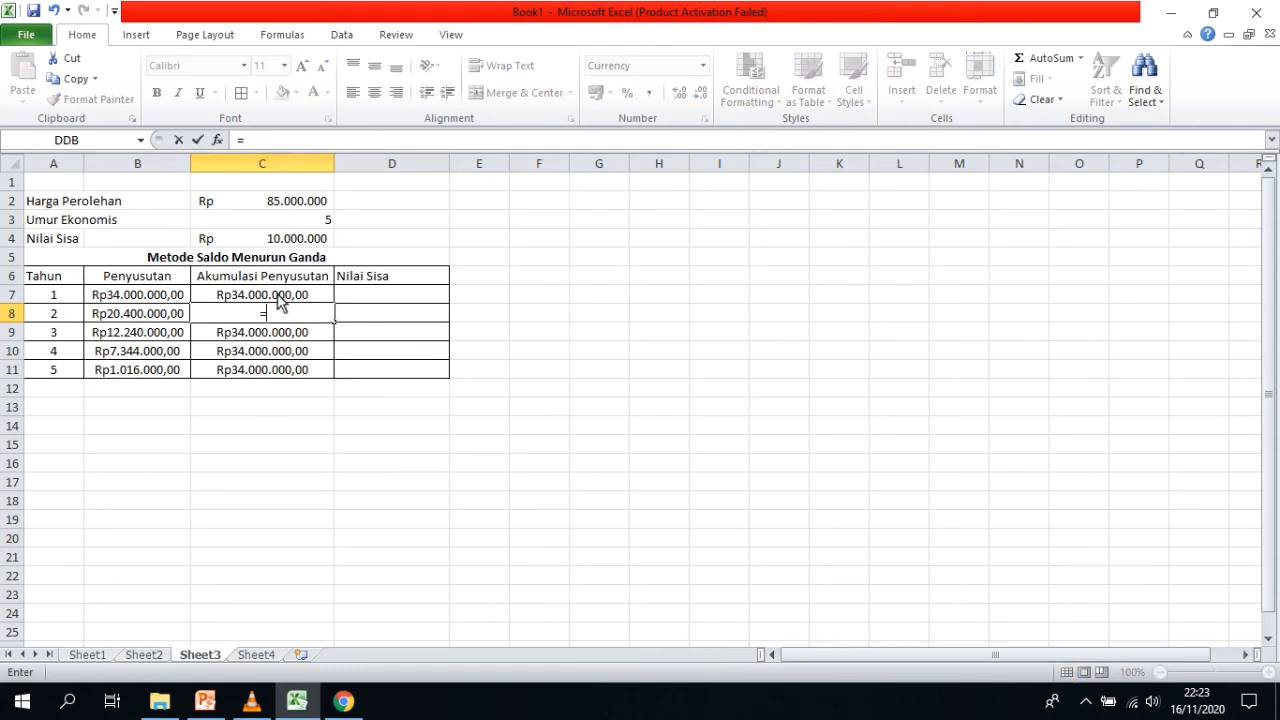
{"action": "left_click", "coordinate": [279, 303]}
{"action": "type", "text": "+"}
{"action": "left_click", "coordinate": [163, 316]}
{"action": "key", "text": "Return"}
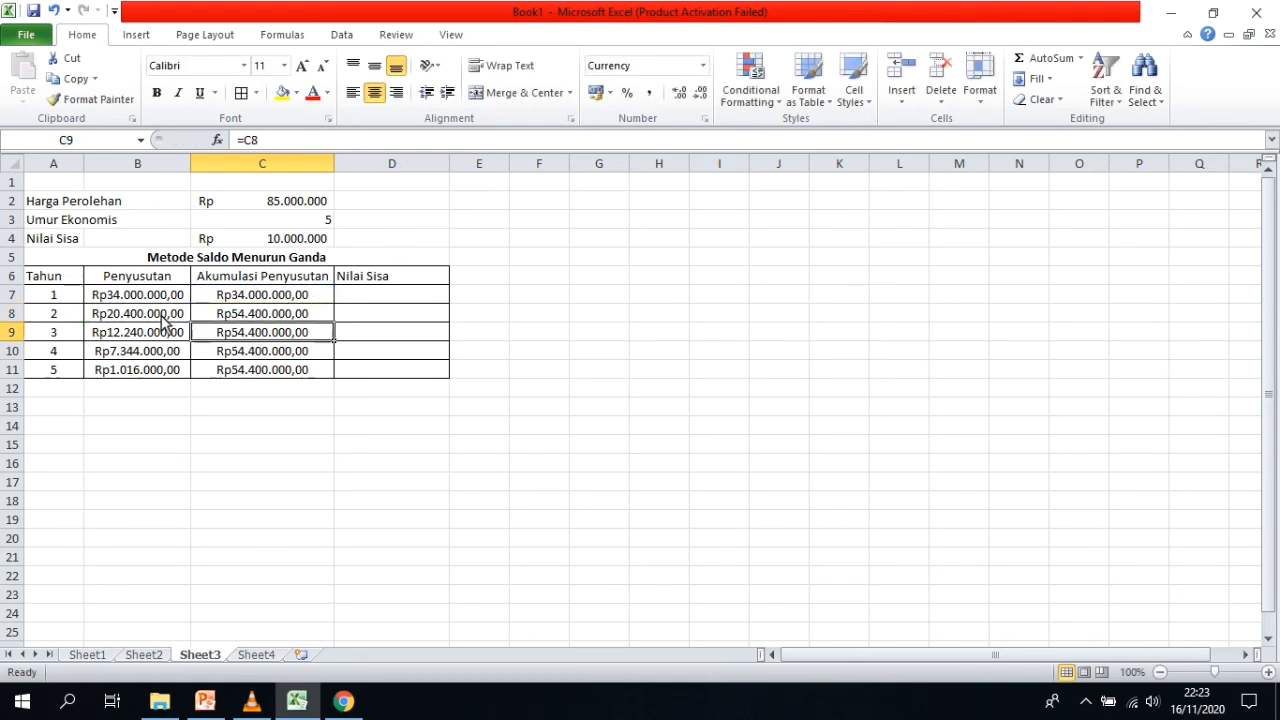
{"action": "key", "text": "Up"}
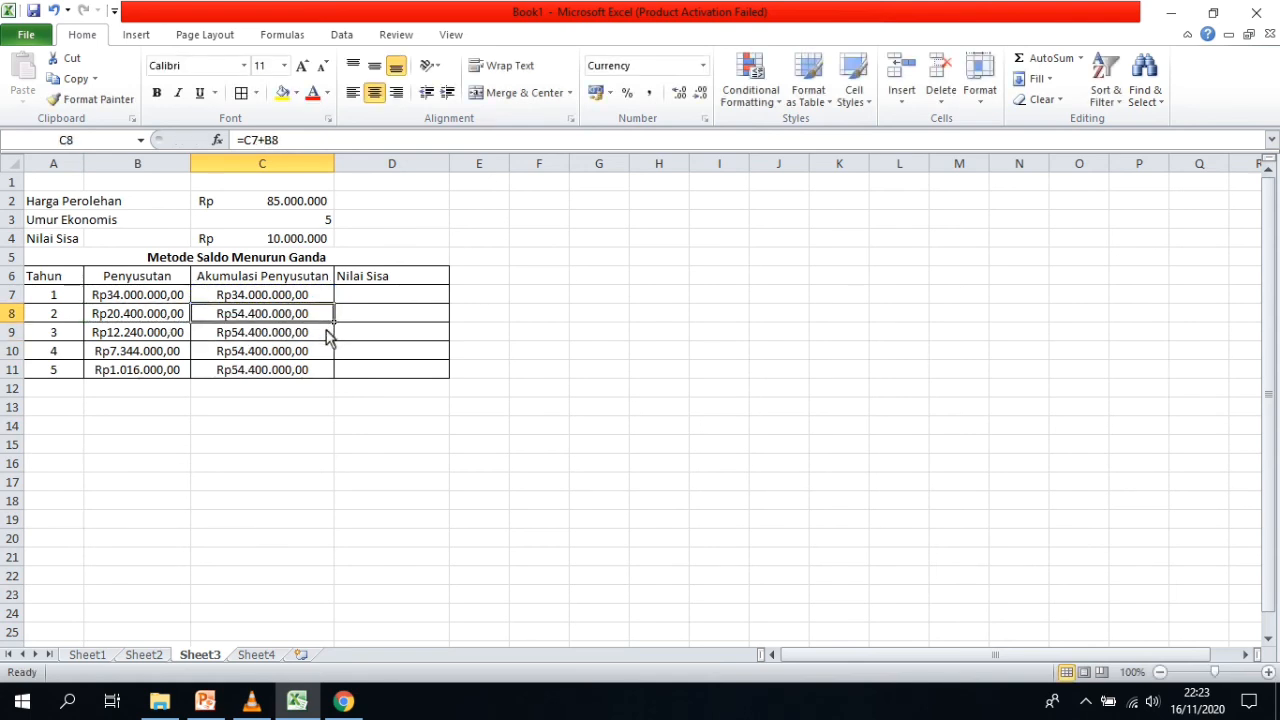
{"action": "left_click_drag", "start_coordinate": [333, 323], "coordinate": [329, 380]}
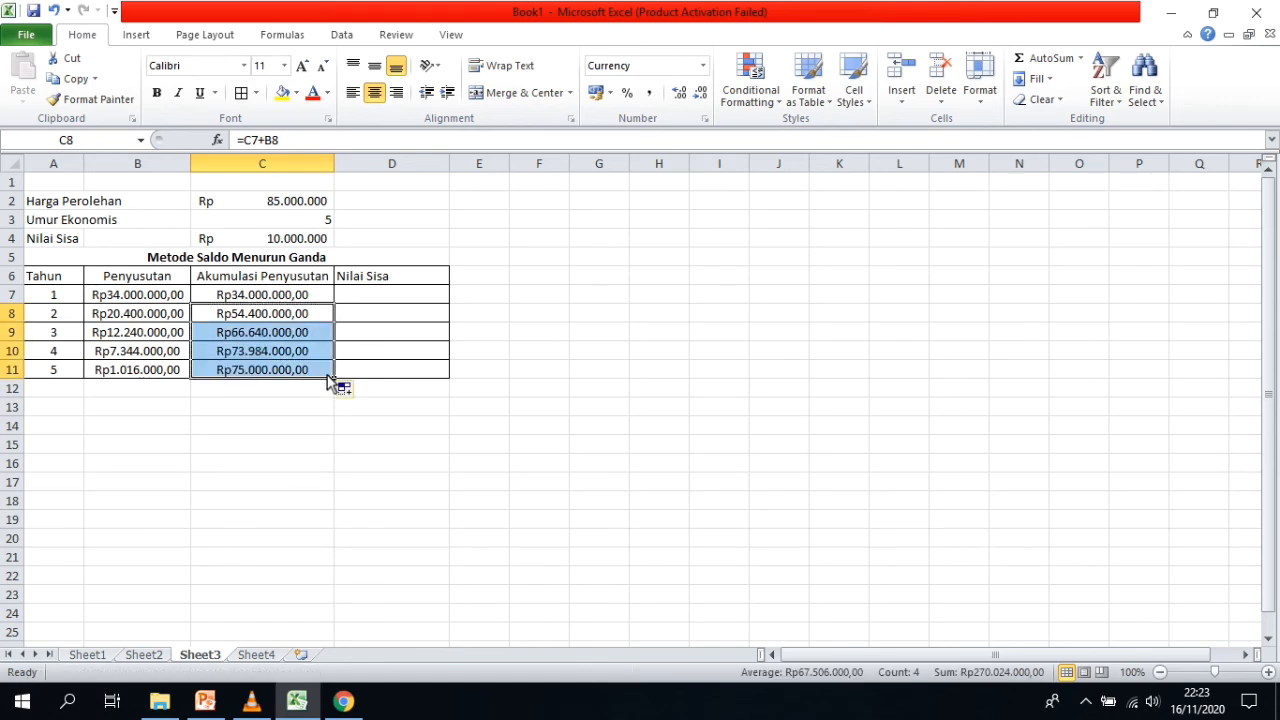
{"action": "left_click", "coordinate": [501, 418]}
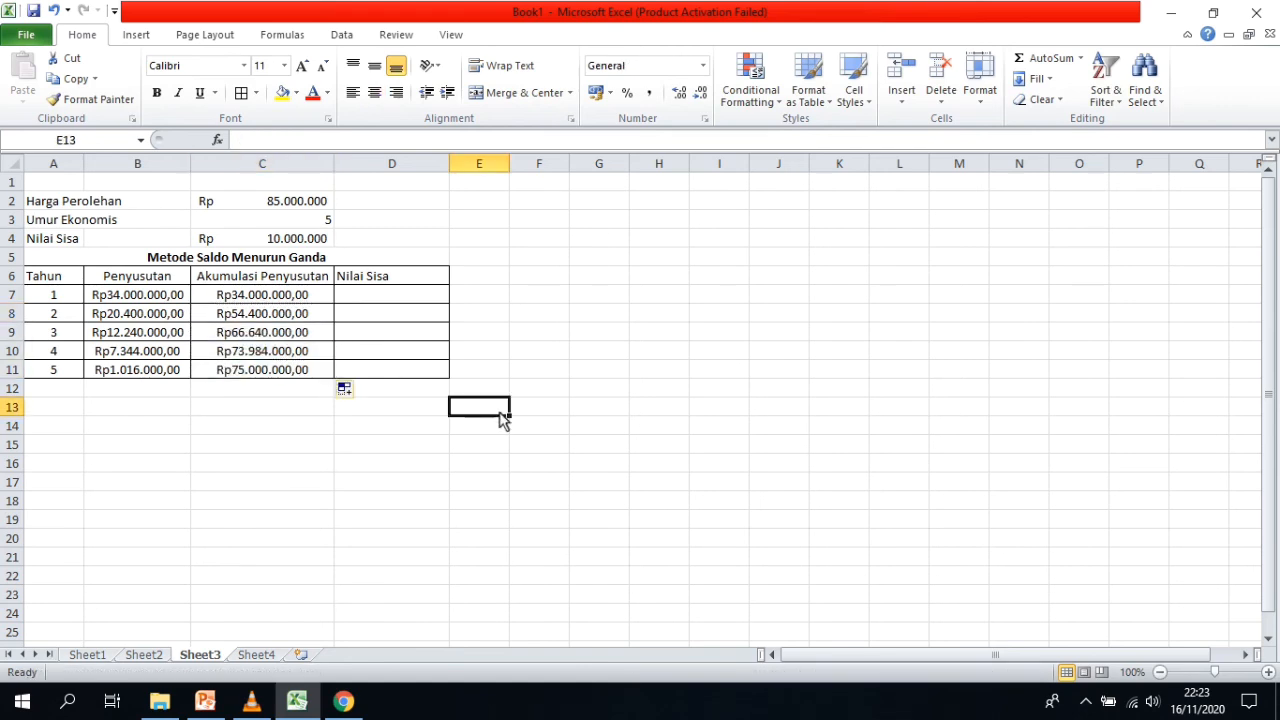
Enter the formula =$C$2-C7 in D7 of Sheet3 for the year 1 Nilai Sisa.
{"action": "left_click", "coordinate": [384, 303]}
{"action": "type", "text": "="}
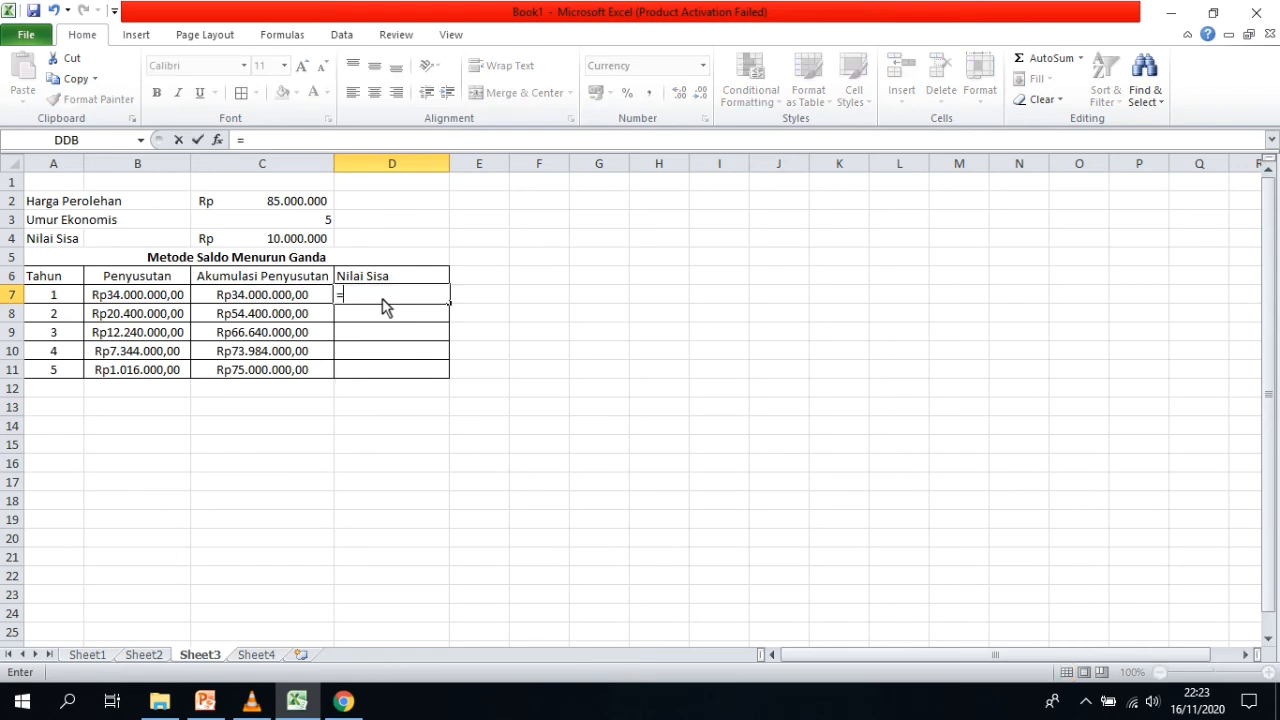
{"action": "left_click", "coordinate": [300, 208]}
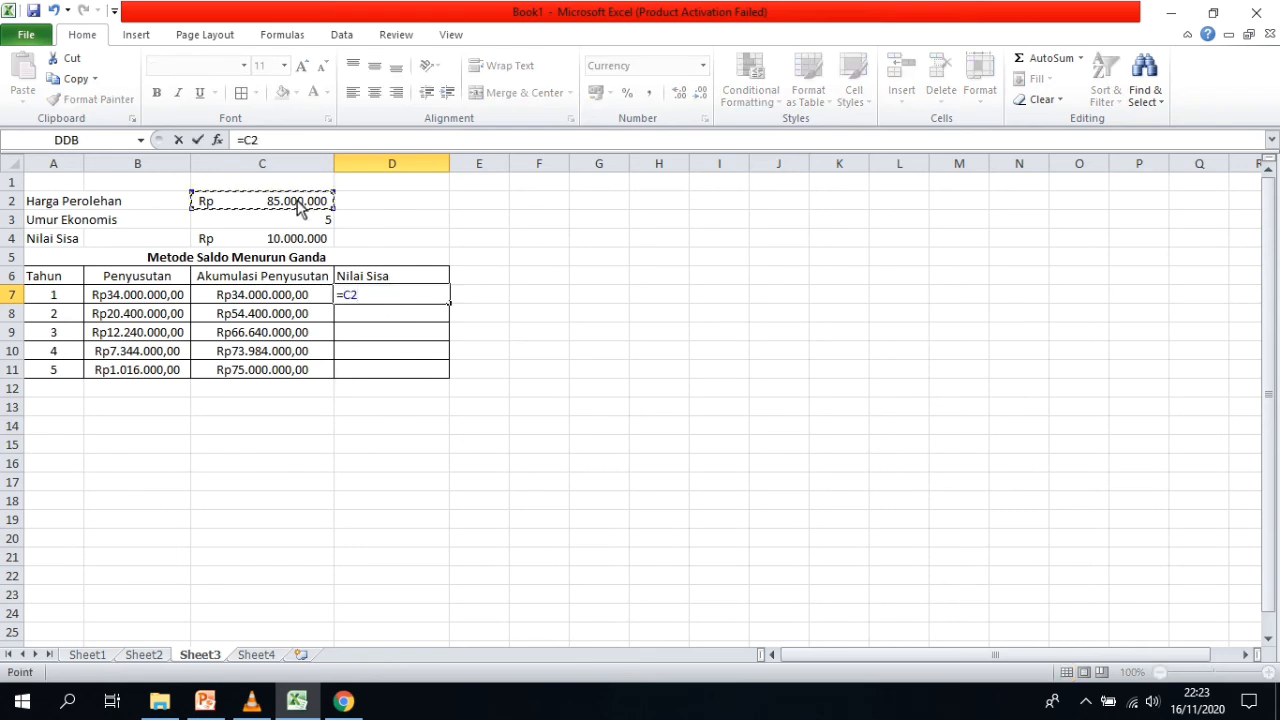
{"action": "key", "text": "F4"}
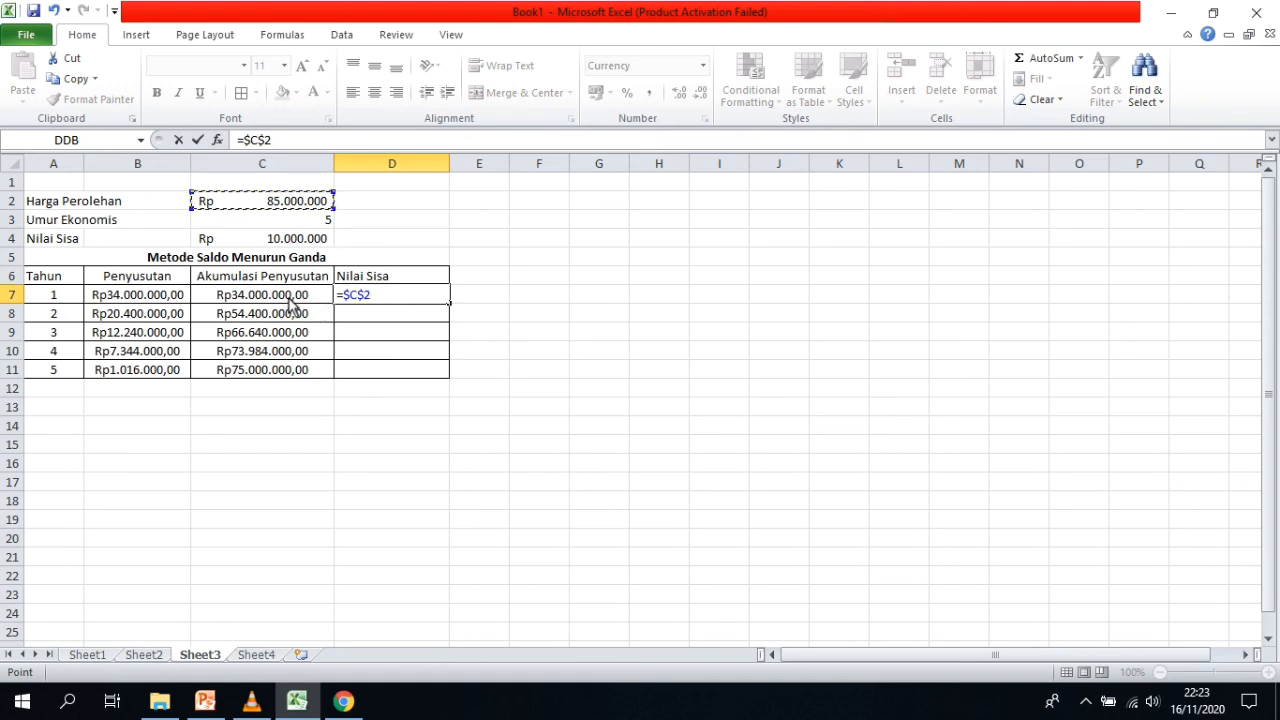
{"action": "type", "text": "-"}
{"action": "left_click", "coordinate": [288, 298]}
{"action": "key", "text": "Return"}
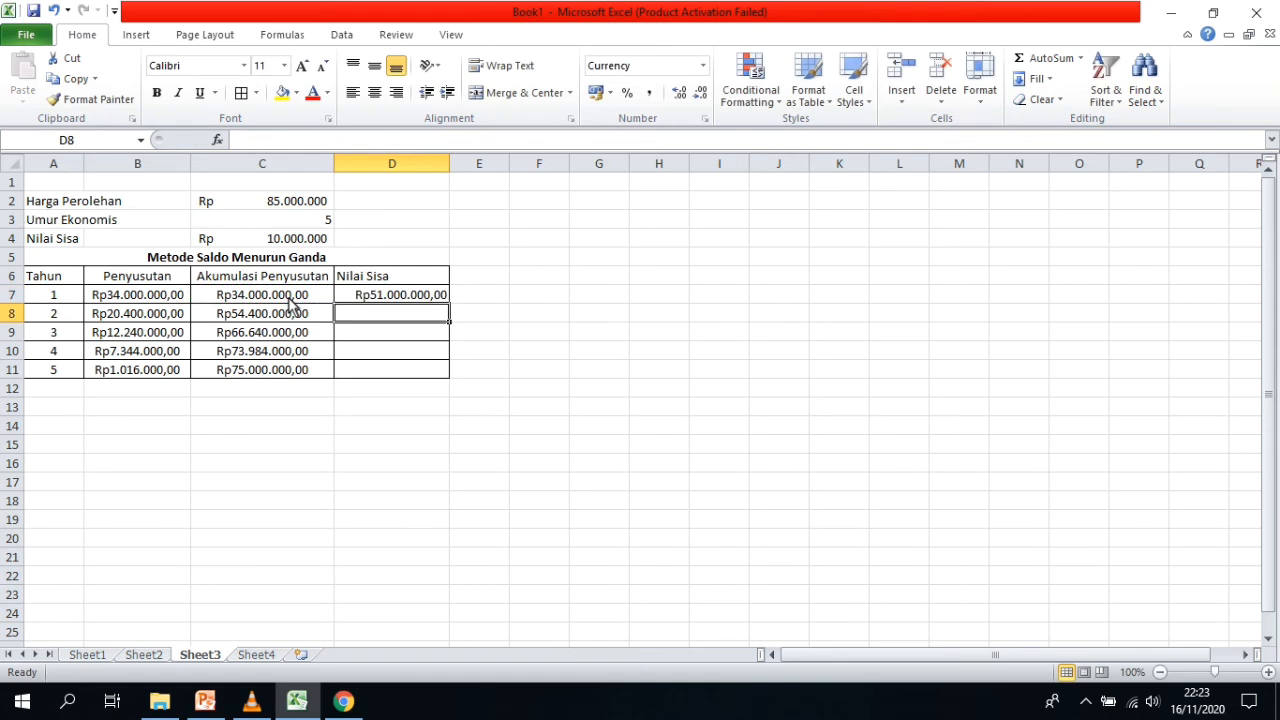
Fill the Nilai Sisa formula from D7 down to D11 for years 2 to 5.
{"action": "left_click", "coordinate": [408, 299]}
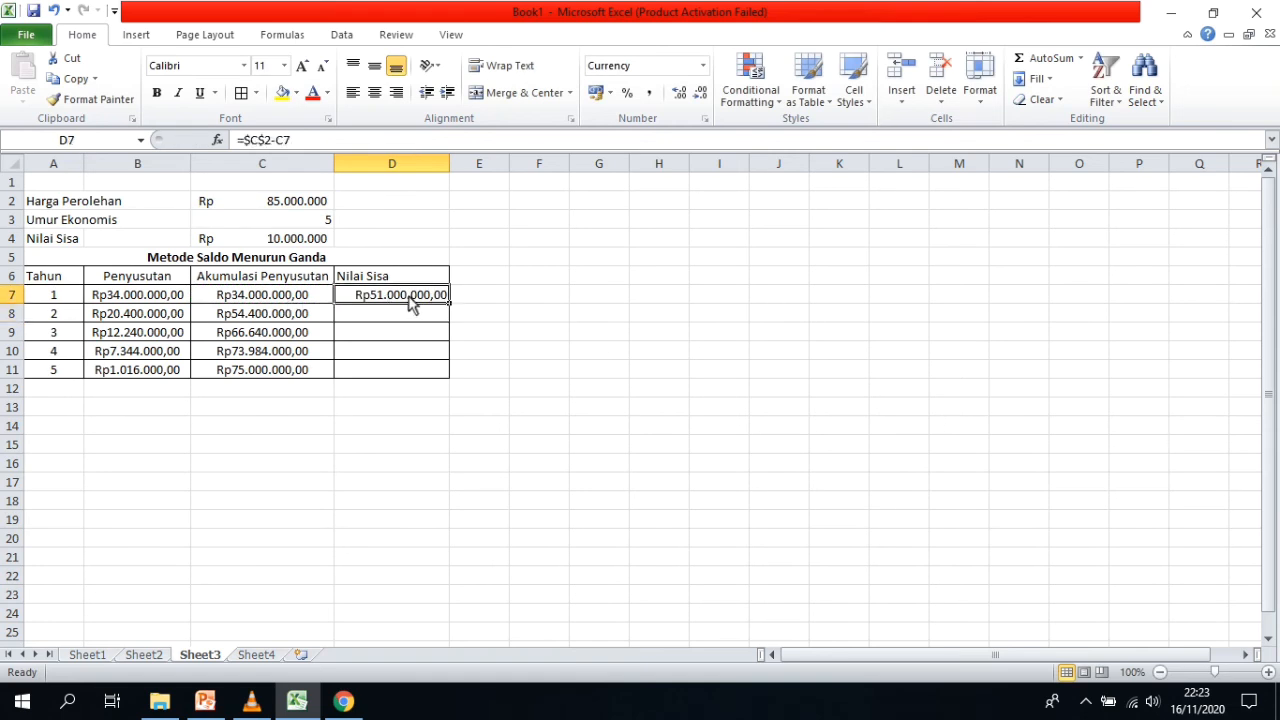
{"action": "left_click_drag", "start_coordinate": [449, 304], "coordinate": [441, 381]}
{"action": "left_click", "coordinate": [484, 442]}
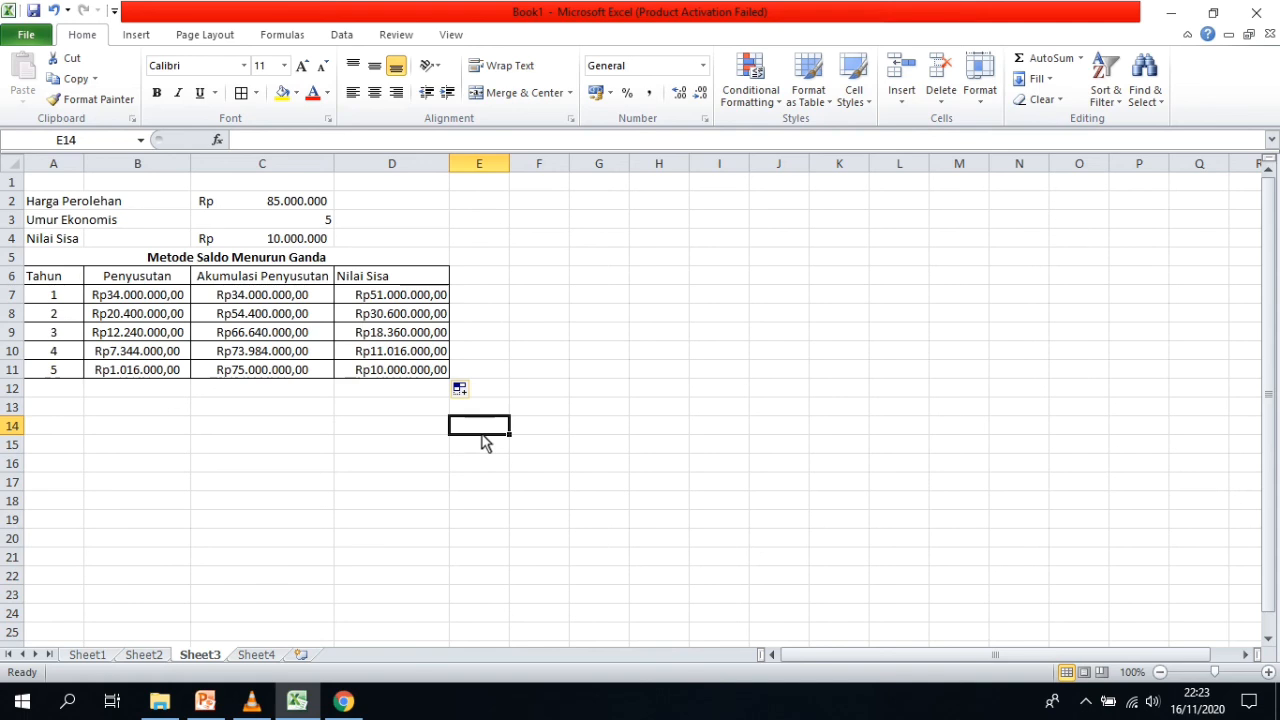
Review the depreciation tables on Sheet2, Sheet1 and Sheet3, and the assignment instructions and notes on Sheet4.
{"action": "left_click", "coordinate": [152, 656]}
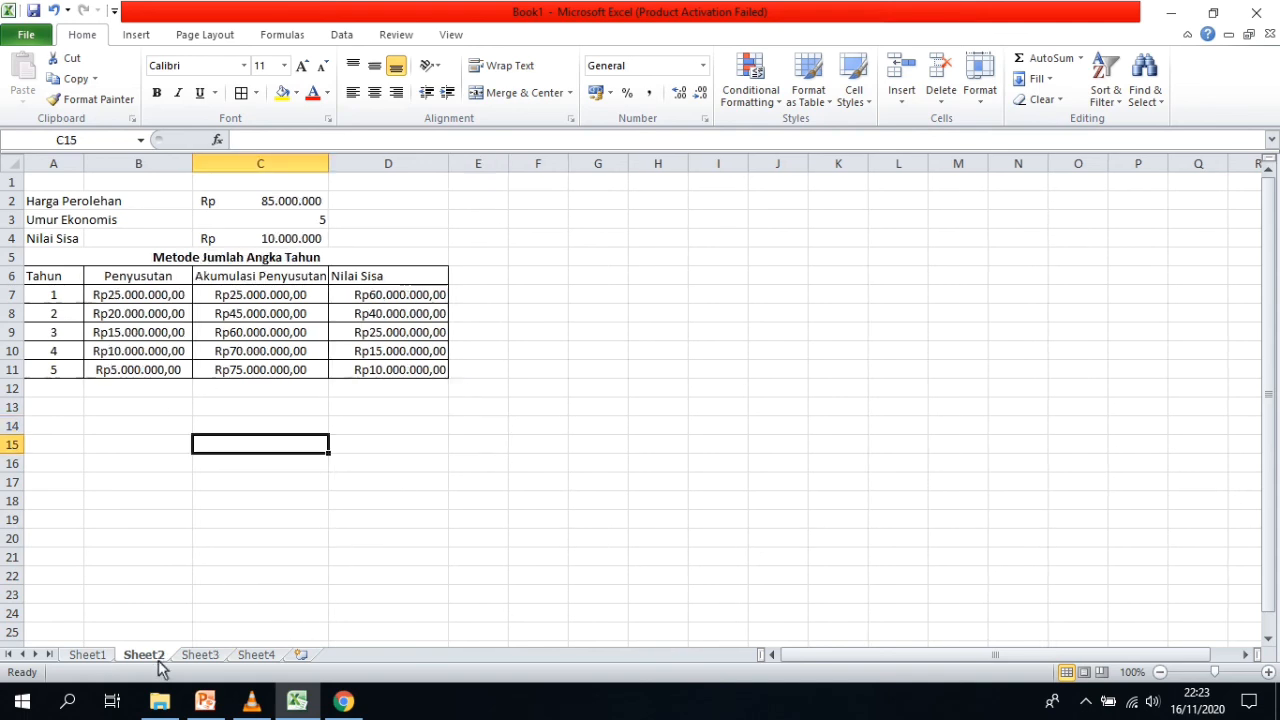
{"action": "left_click", "coordinate": [110, 656]}
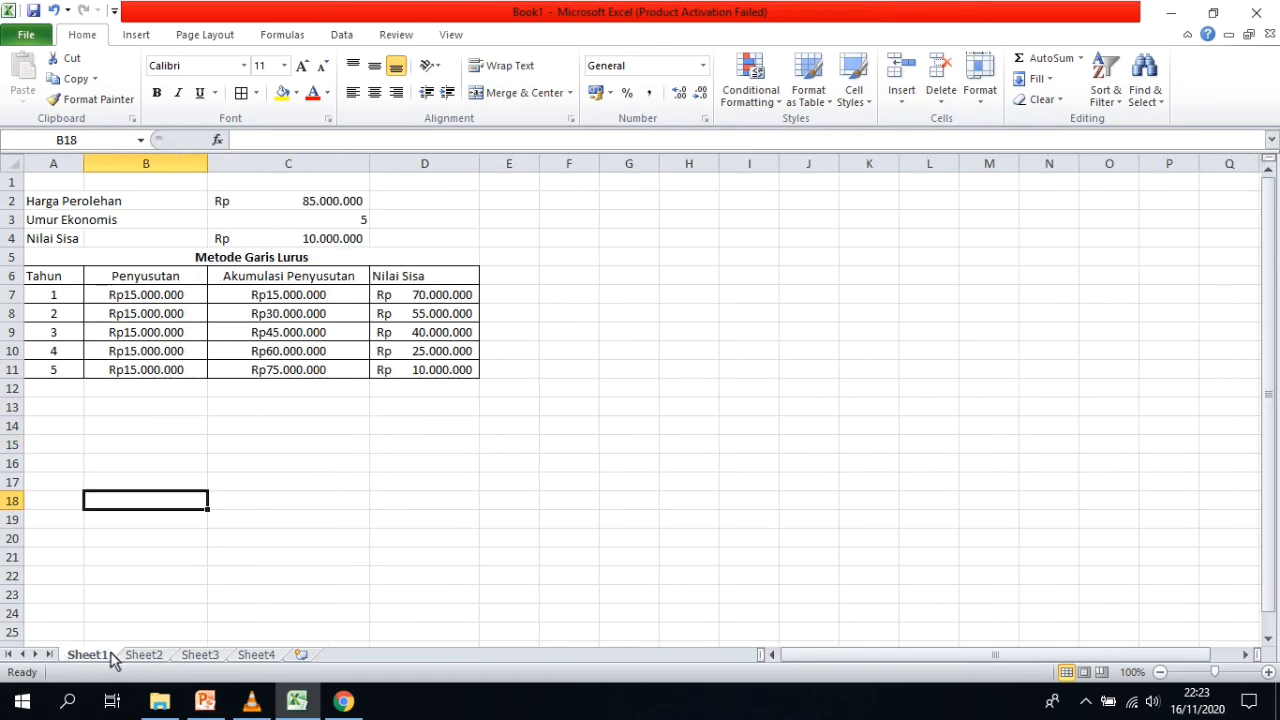
{"action": "left_click", "coordinate": [140, 656]}
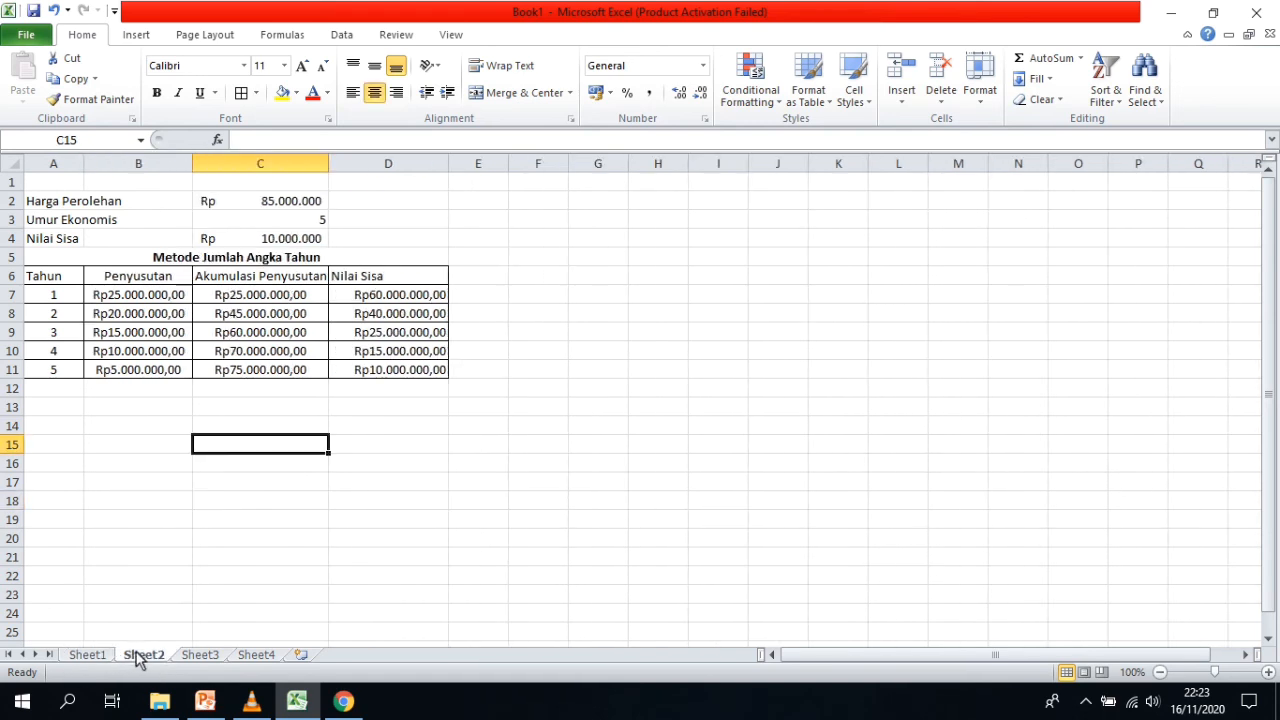
{"action": "left_click", "coordinate": [198, 656]}
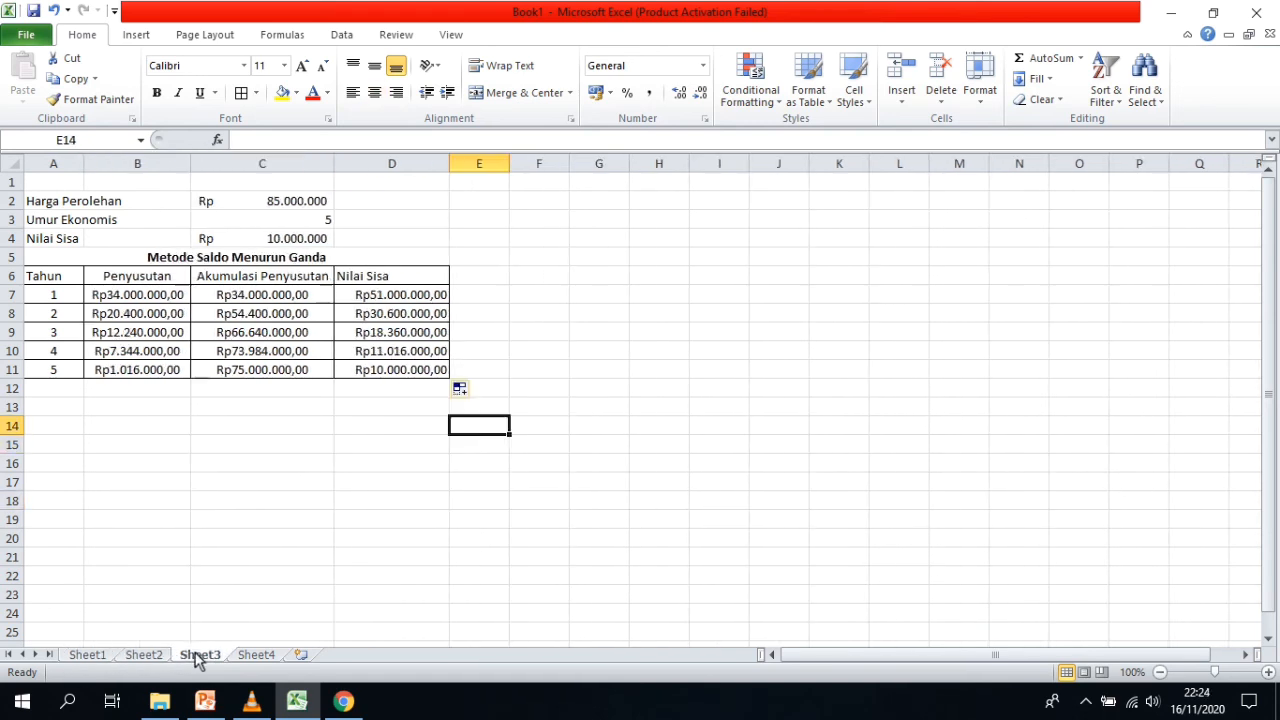
{"action": "left_click", "coordinate": [257, 656]}
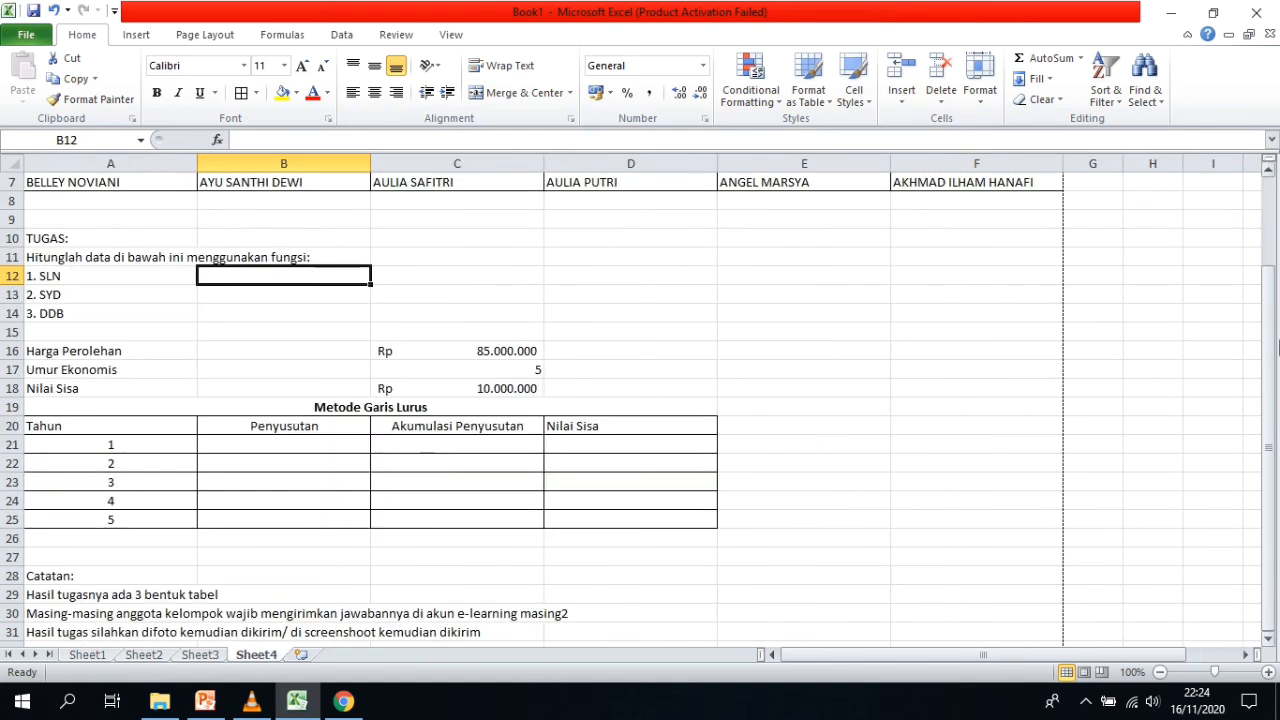
{"action": "left_click_drag", "start_coordinate": [1275, 345], "coordinate": [1260, 488]}
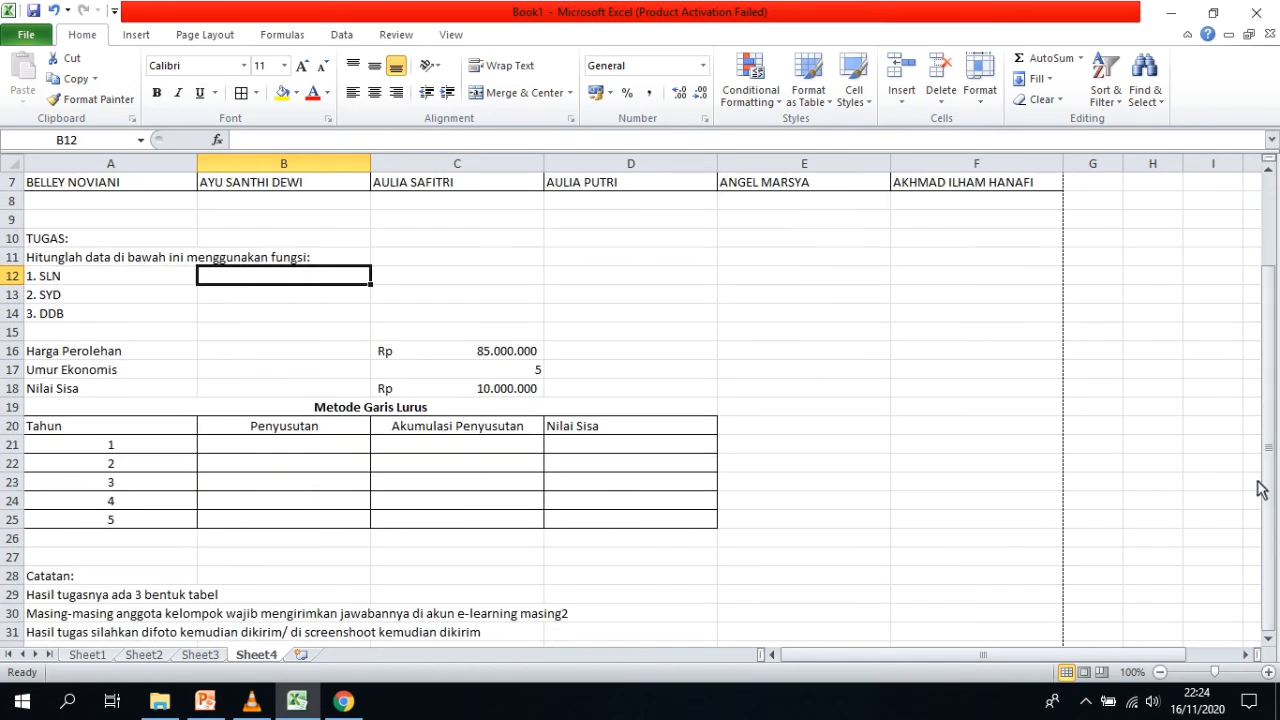